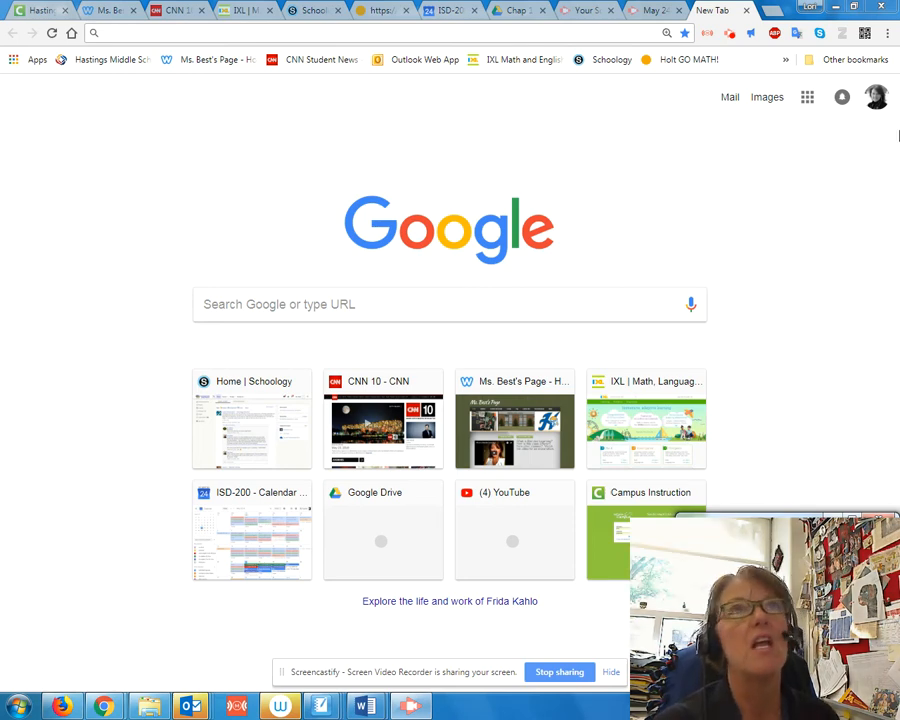
Open Google Sheets from the Google apps and create a new blank spreadsheet.
left_click(807, 100)
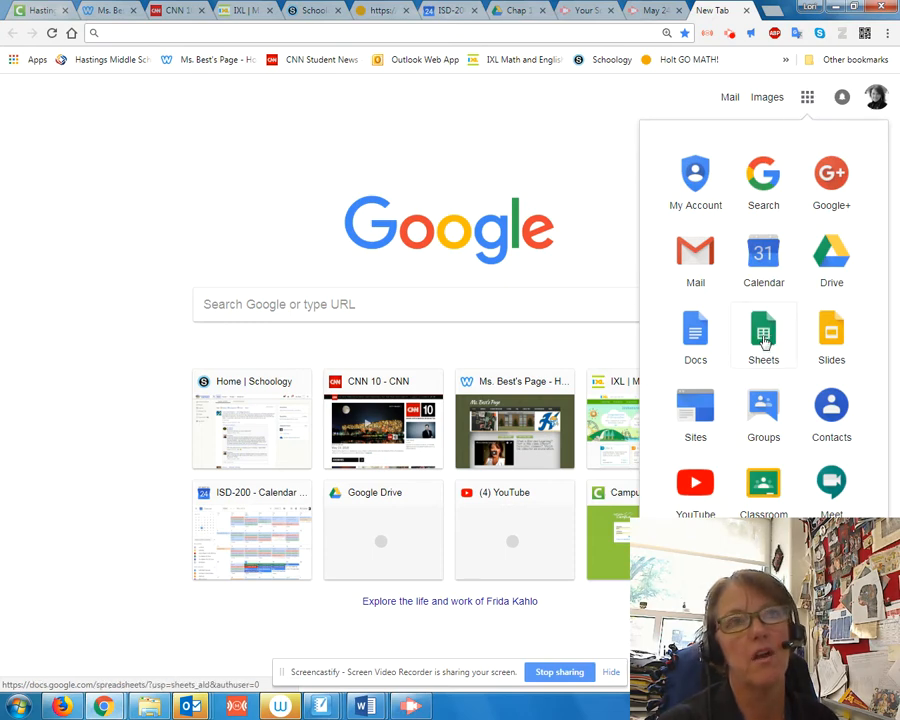
left_click(764, 338)
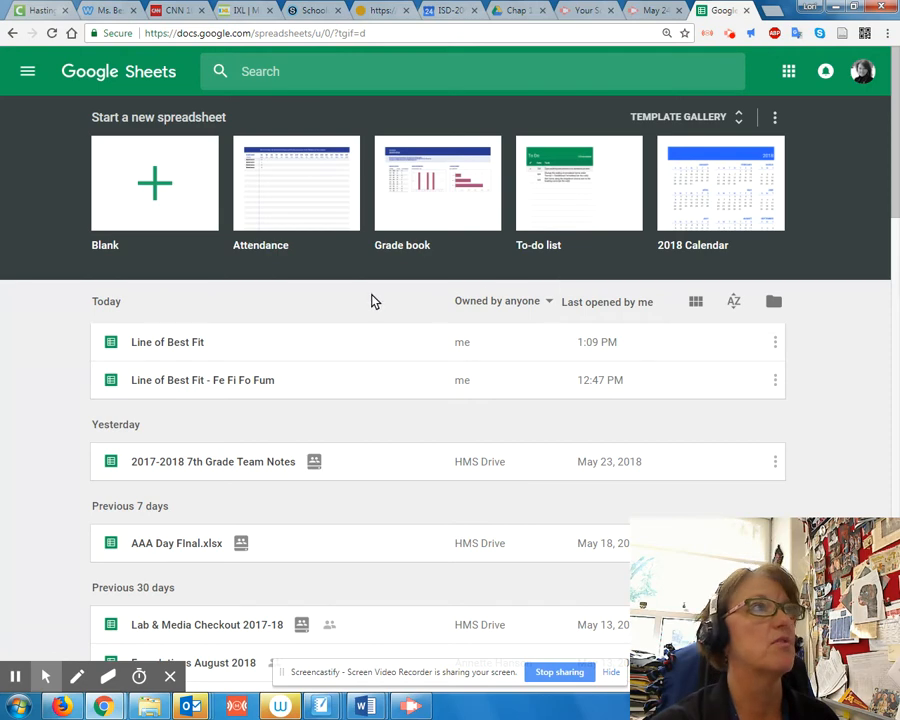
left_click(160, 188)
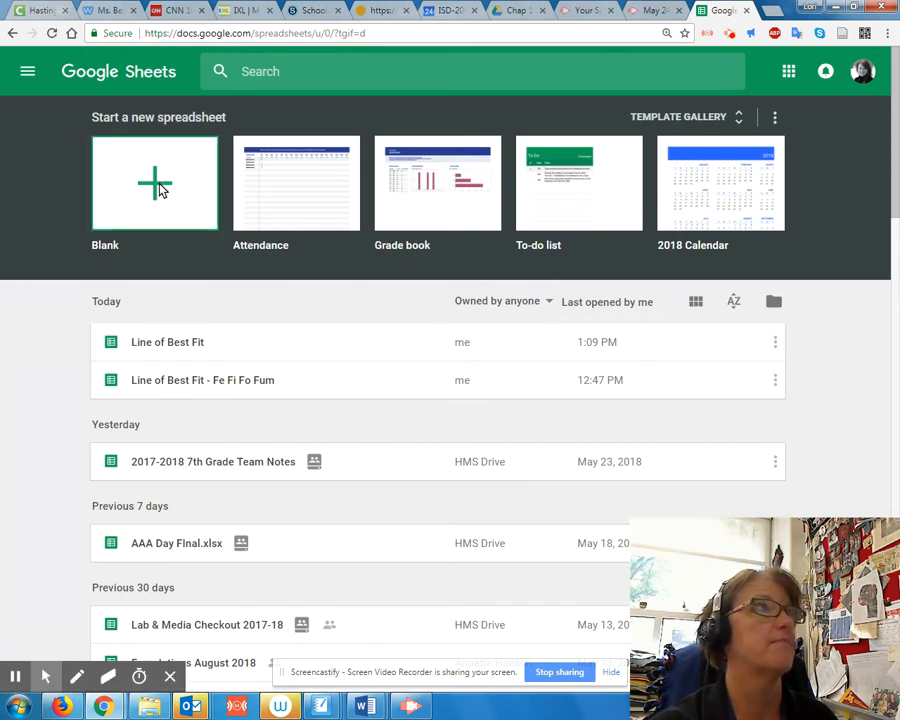
left_click(160, 188)
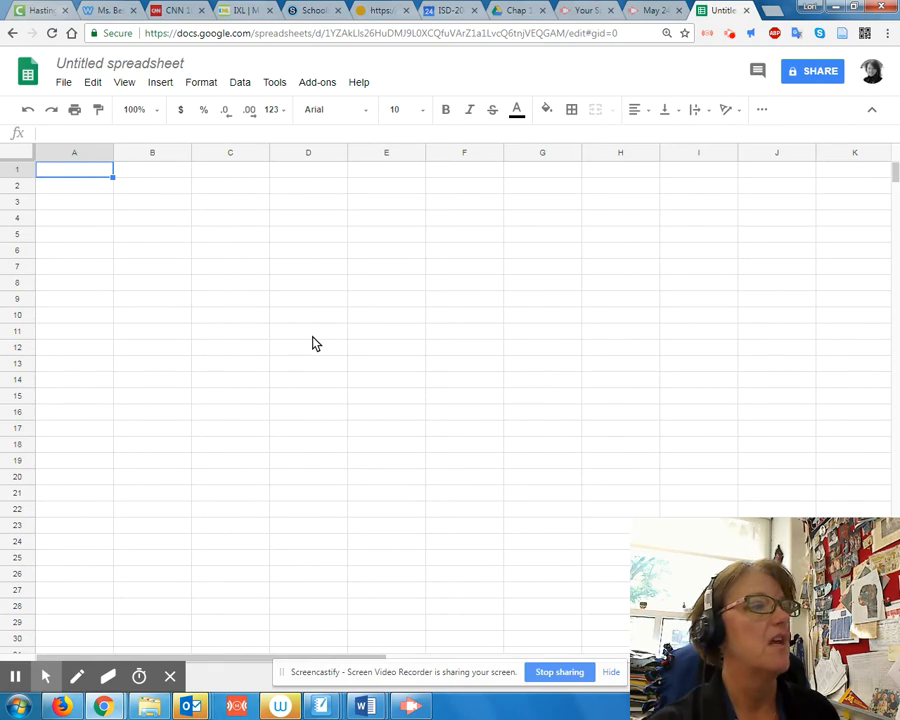
Rename the untitled spreadsheet as "Line of Best Fit".
left_click(132, 63)
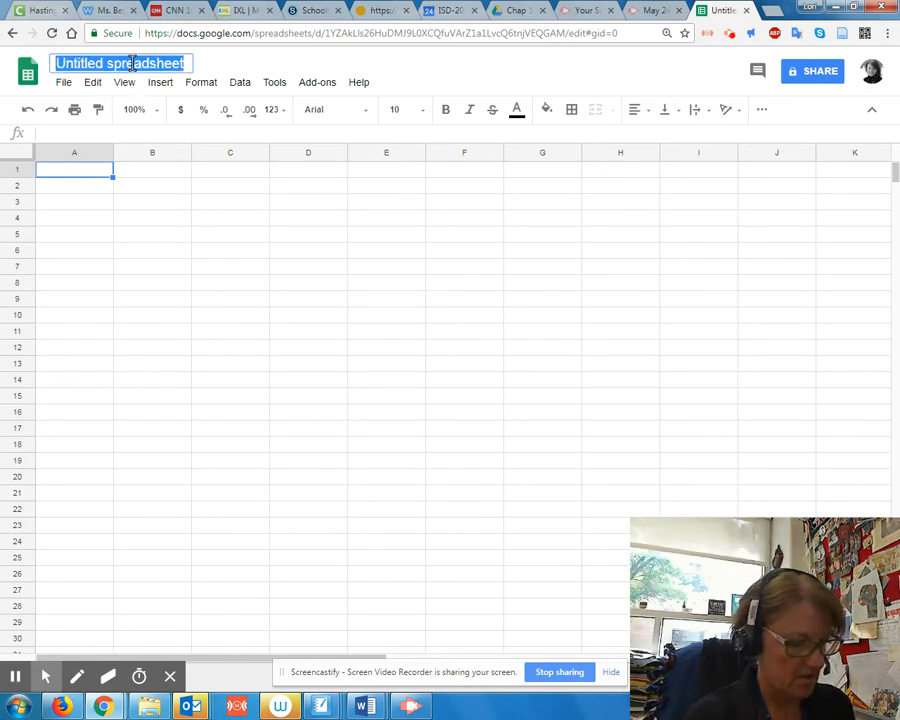
type("Line O")
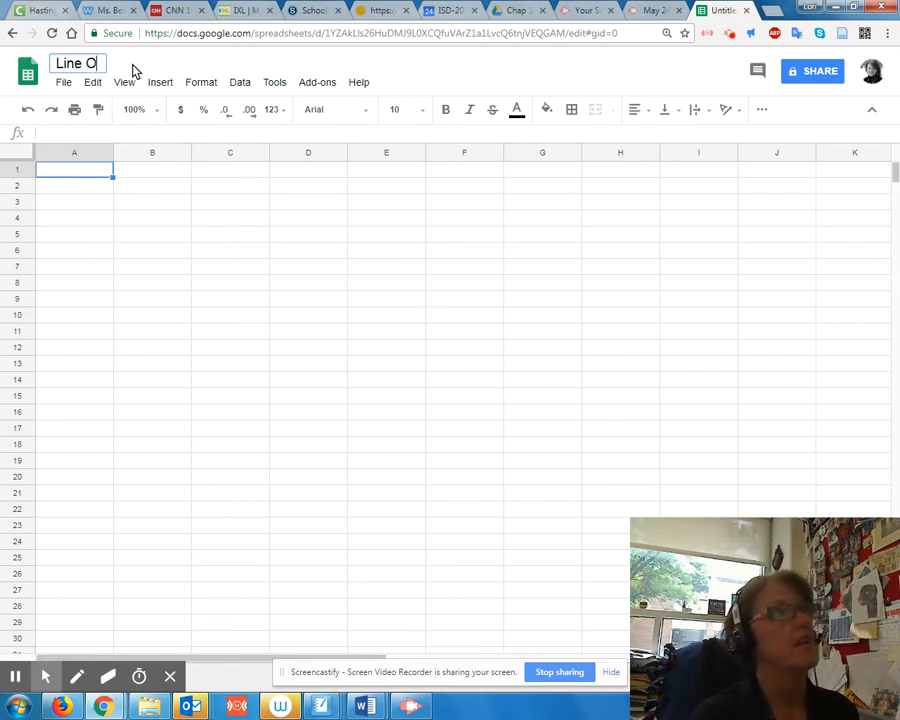
key("BackSpace")
type("of Best")
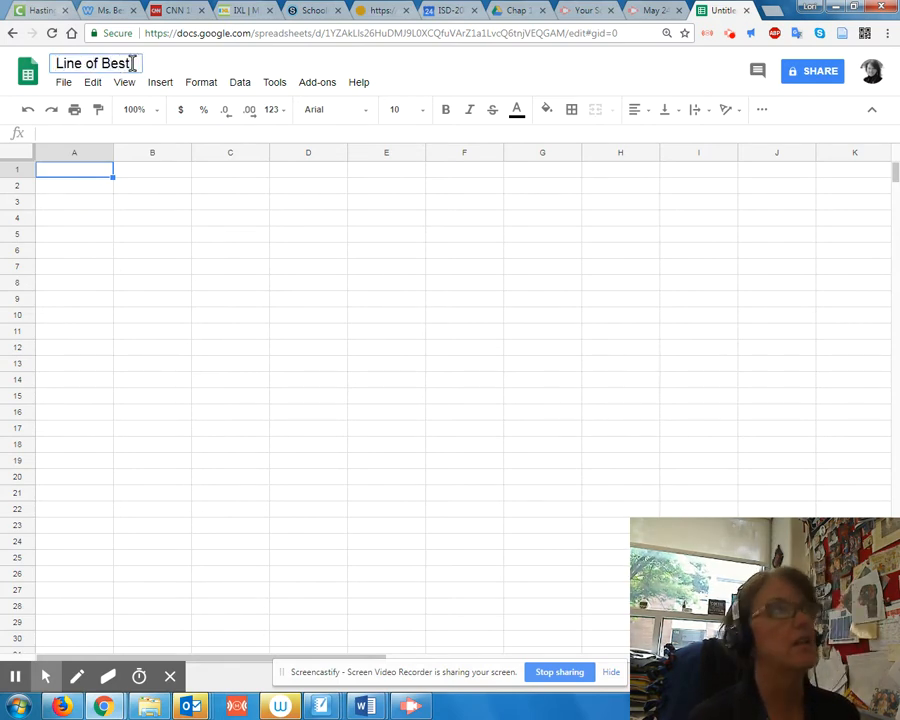
type(" Fit")
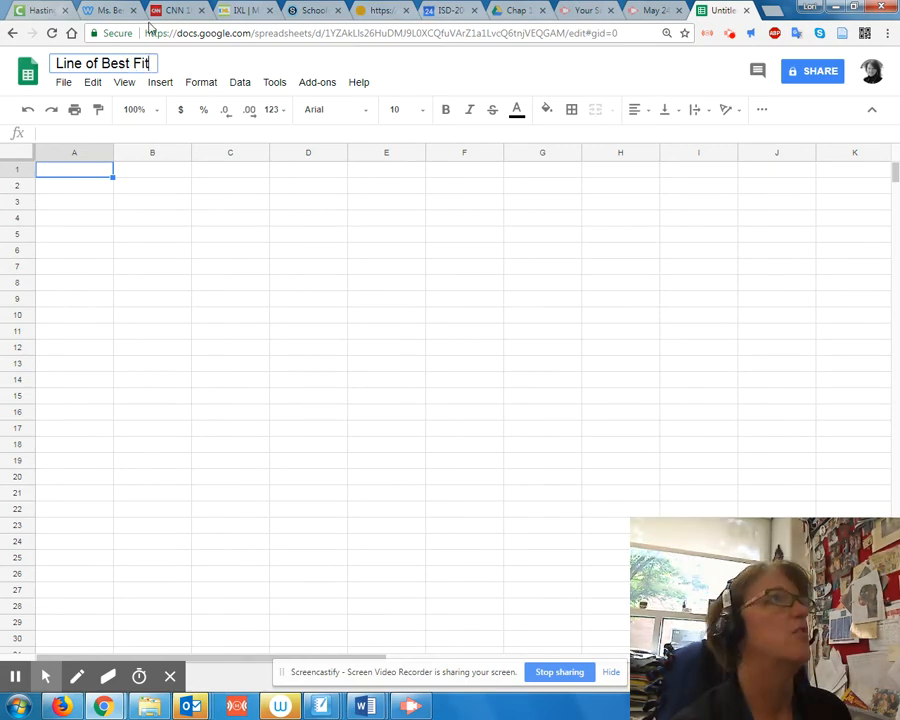
key("Return")
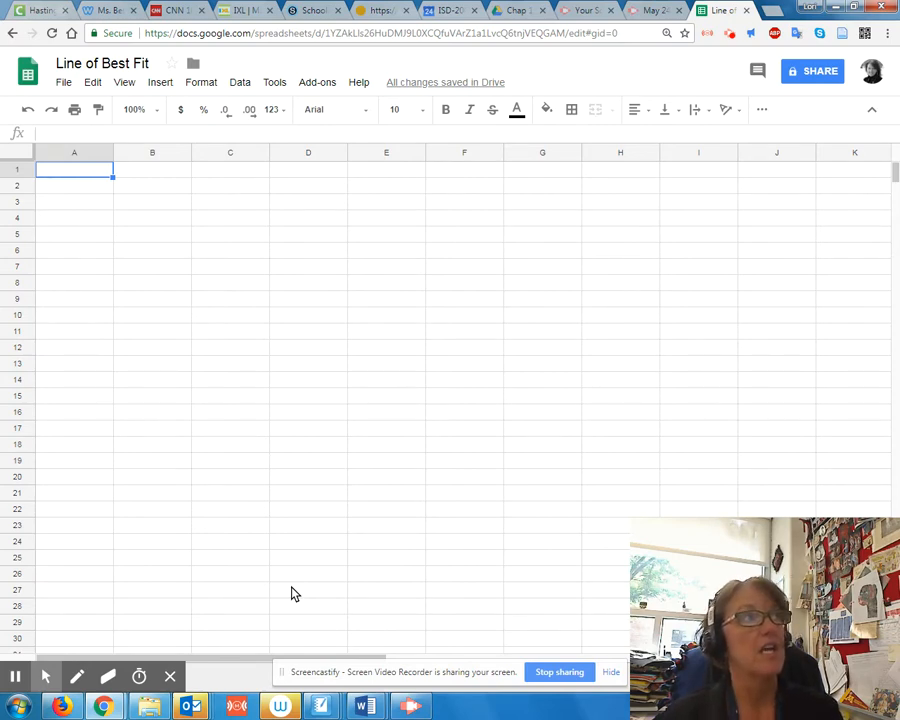
left_click(124, 331)
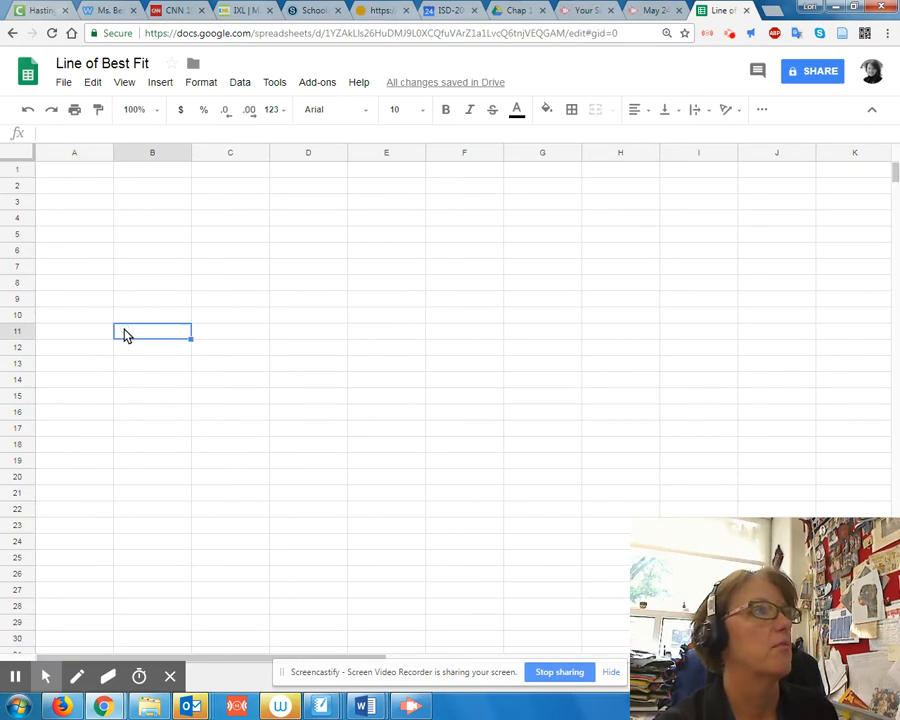
left_click(235, 251)
left_click(108, 222)
left_click(128, 366)
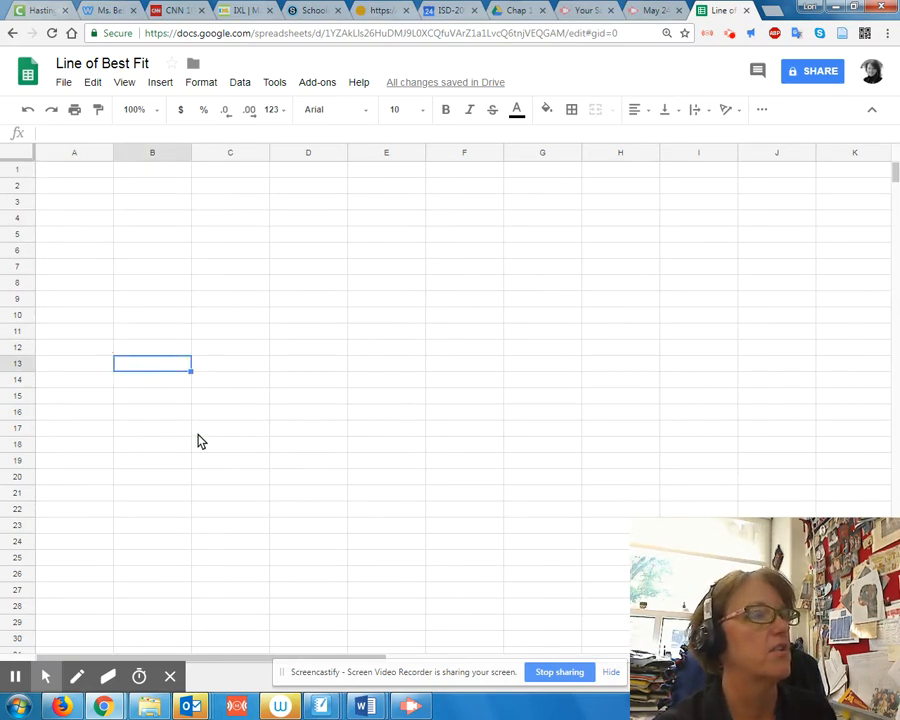
left_click(228, 430)
left_click(235, 298)
left_click(150, 220)
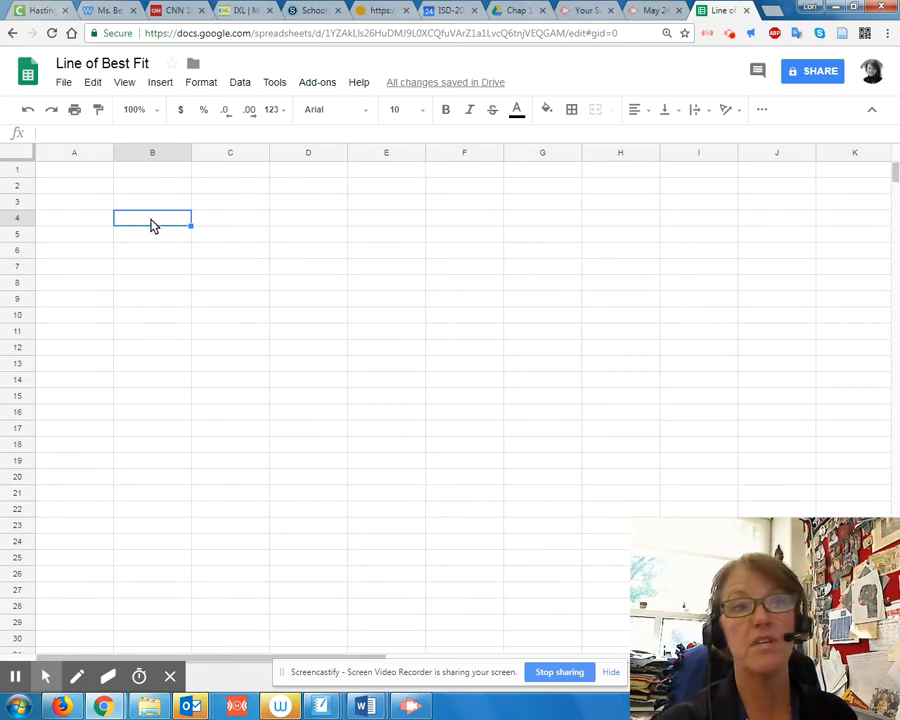
Enter the column headings "Height" in A1 and "Fingertip Height" in B1.
left_click(97, 183)
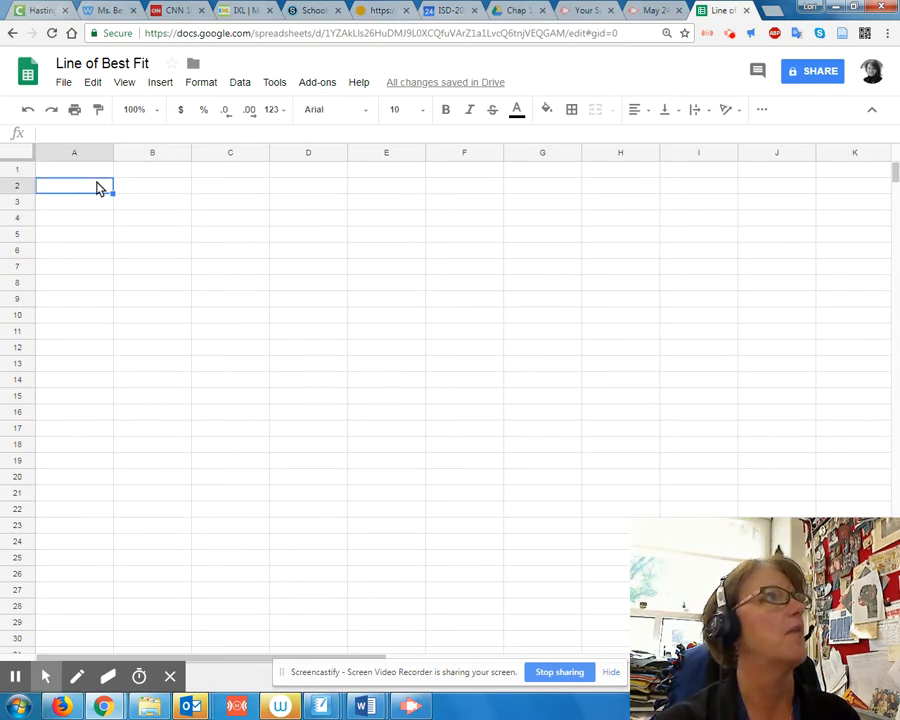
left_click(99, 171)
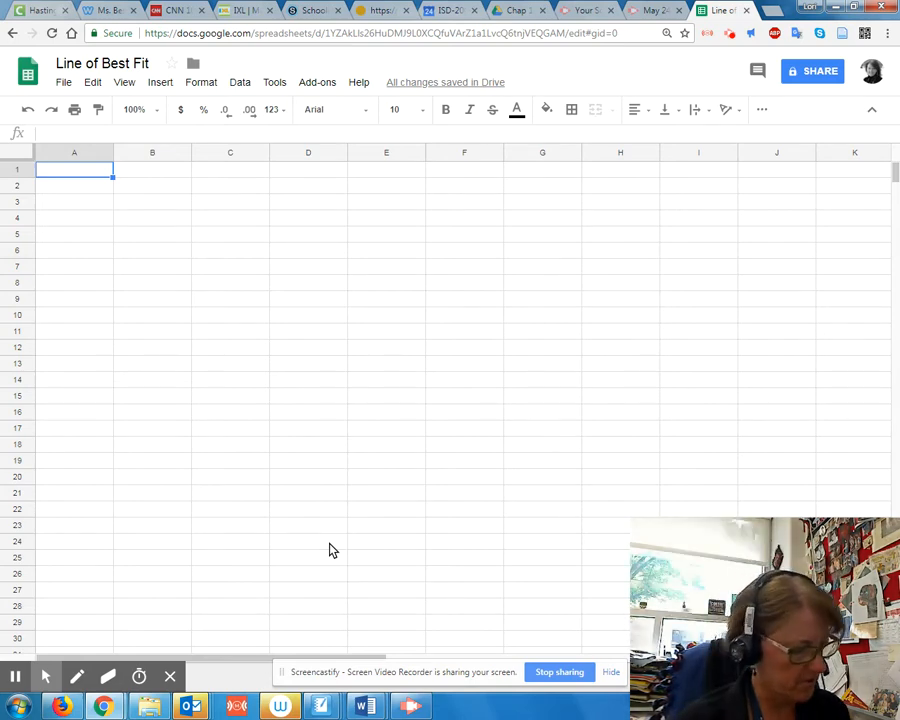
type("Height")
key("Tab")
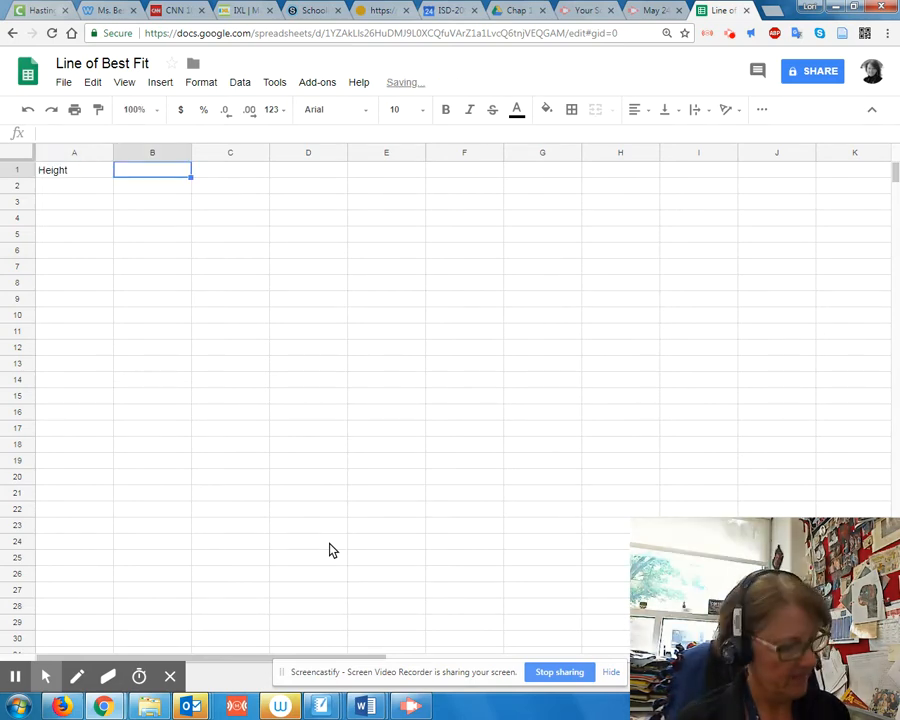
type("Fingertip He")
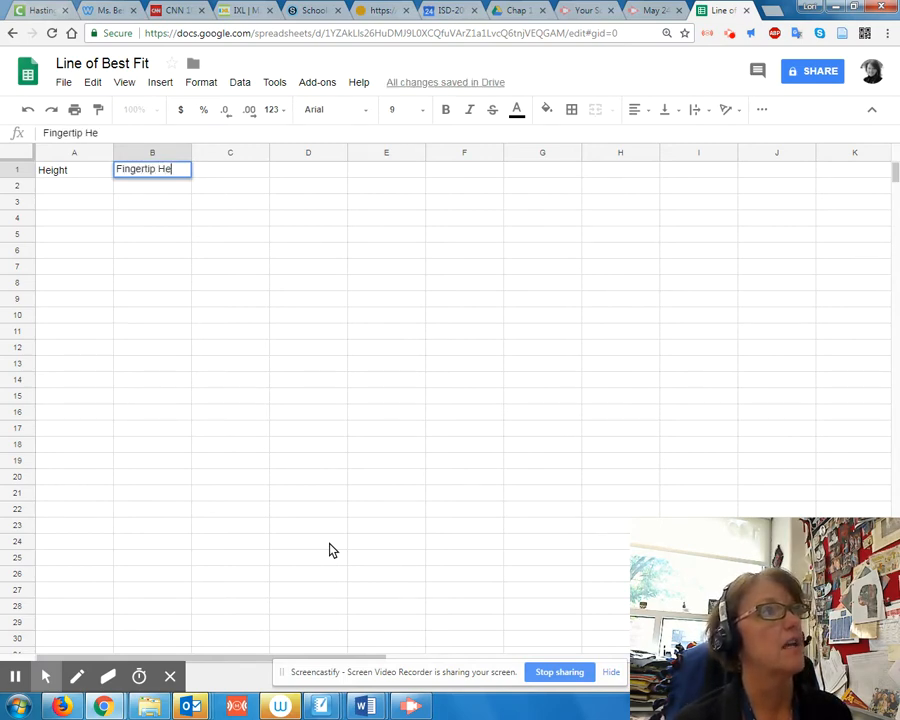
type("ight")
key("Return")
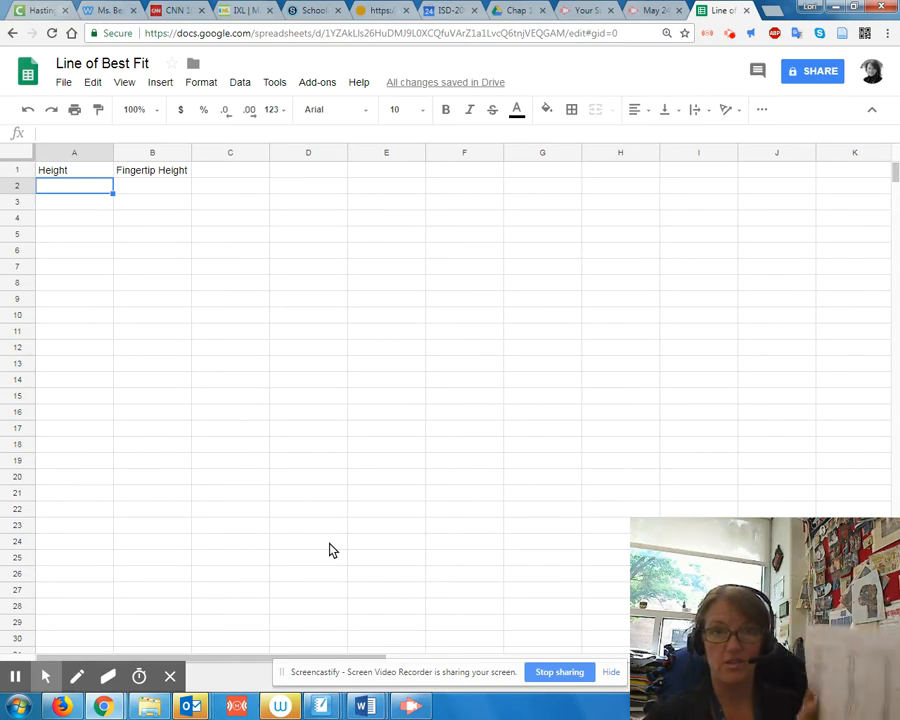
Enter the heights 67, 67, 59, 65 and 66 in cells A2 to A6.
type("67")
key("Return")
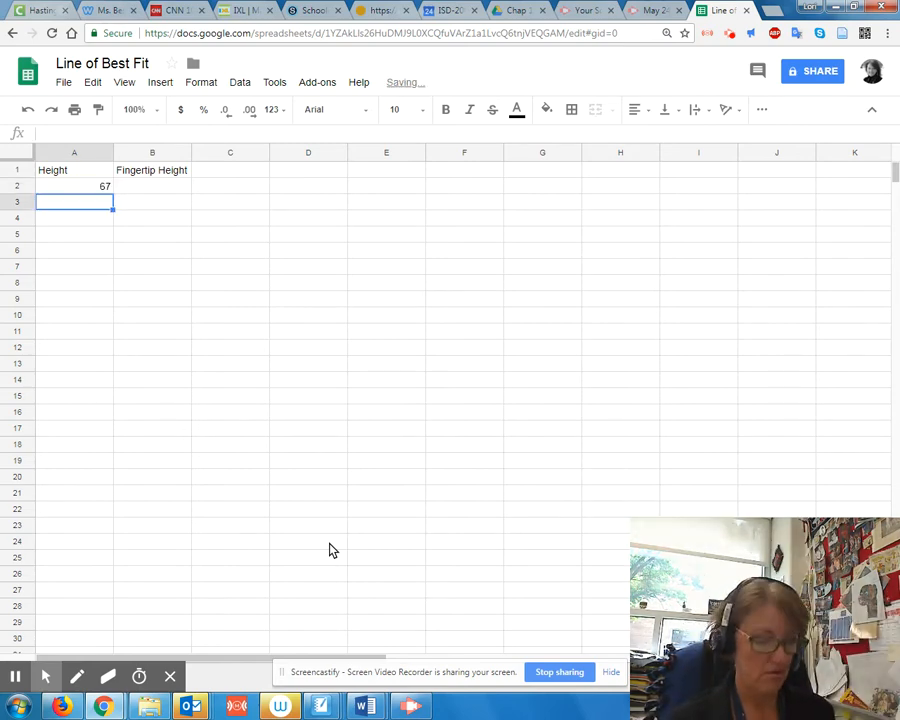
type("67")
key("Return")
type("59")
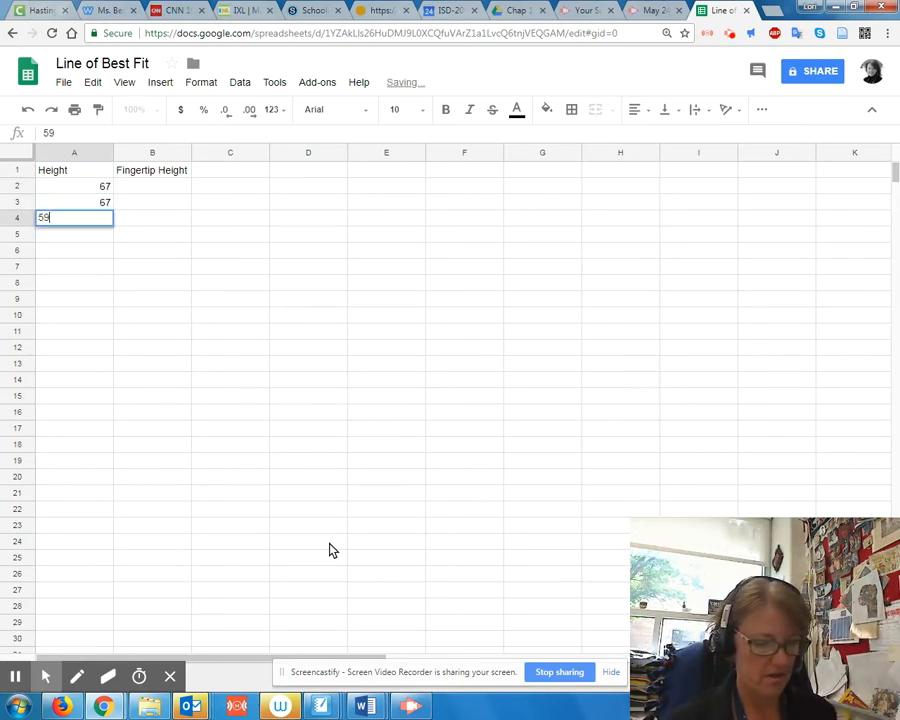
key("Return")
type("65")
key("Return")
type("66")
key("Return")
Continue the Height column with 67, 64, 63, 66 and 67.5 in cells A7 to A11.
type("67")
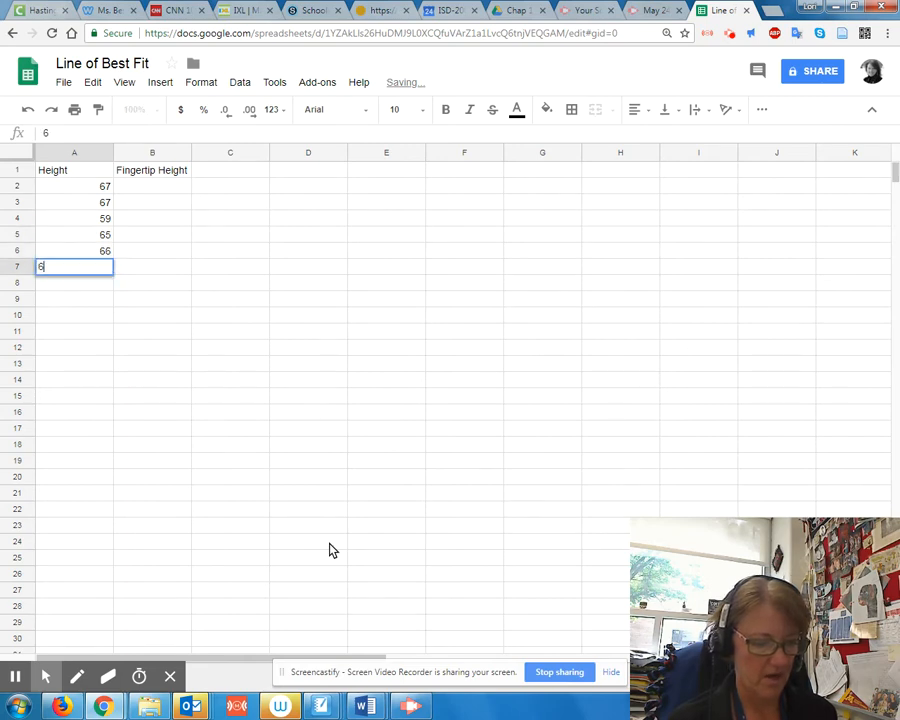
key("Return")
type("64")
key("Return")
type("63")
key("Return")
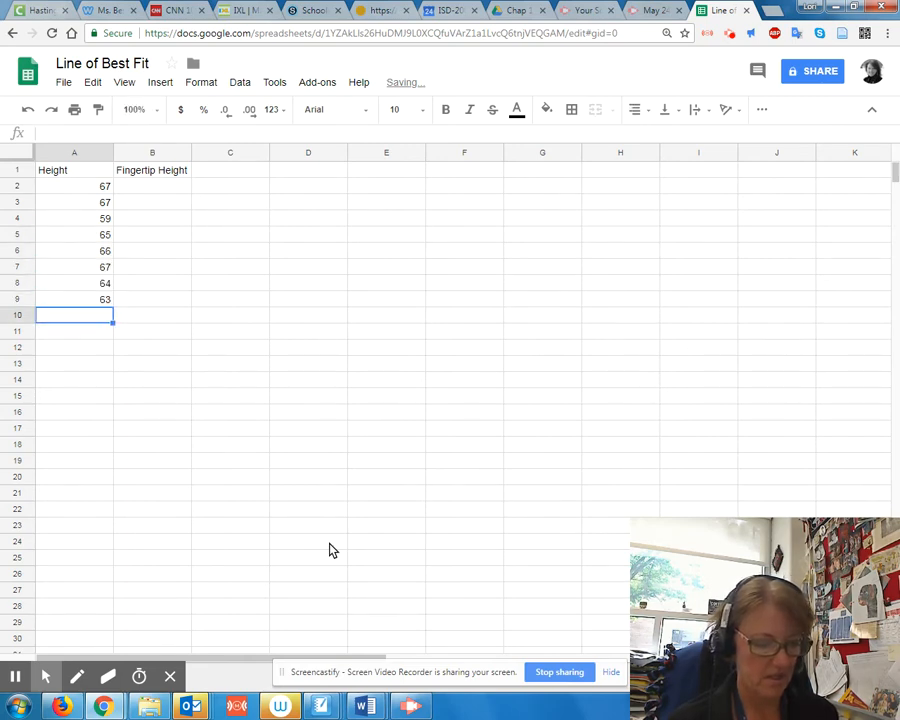
type("66")
key("Return")
type("67.5")
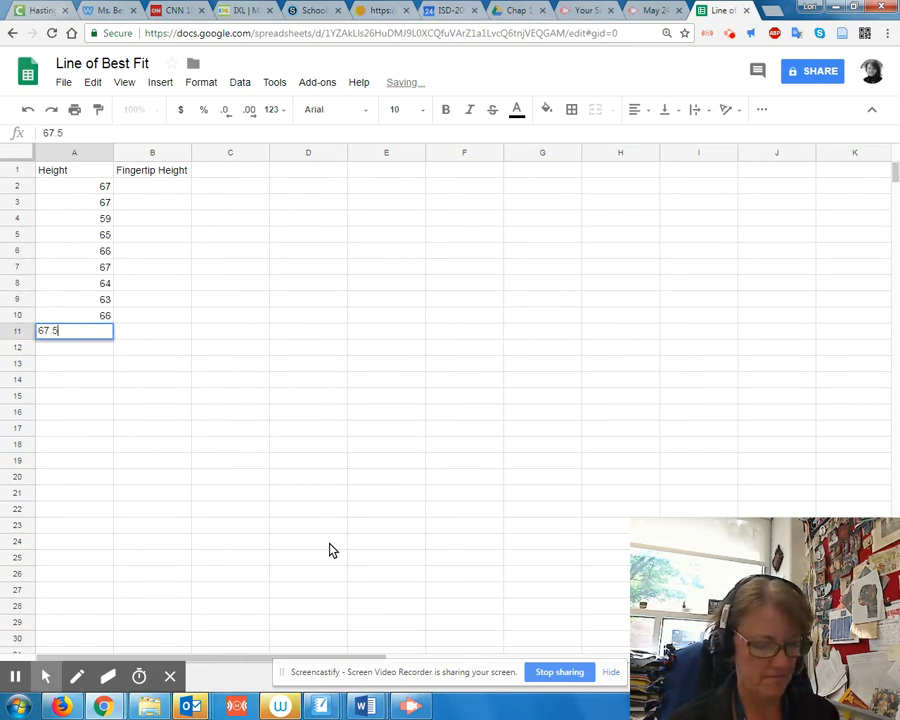
key("Return")
Add the heights 71, 65.5, 61, 67 and 67 in cells A12 to A16.
type("71")
key("Return")
type("65.5")
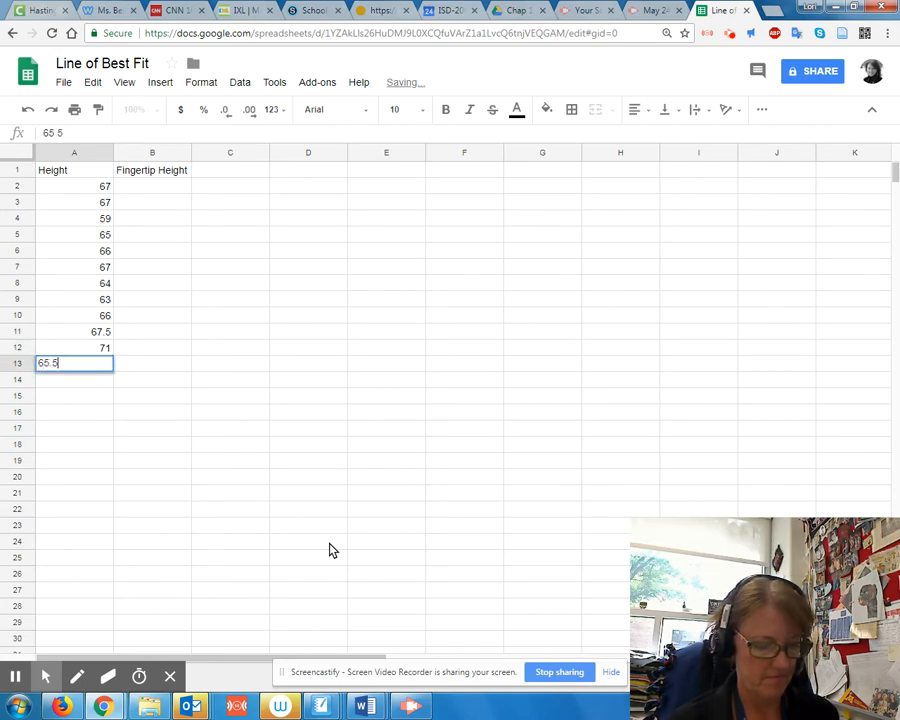
key("Return")
type("61")
key("Return")
type("67")
key("Return")
type("67")
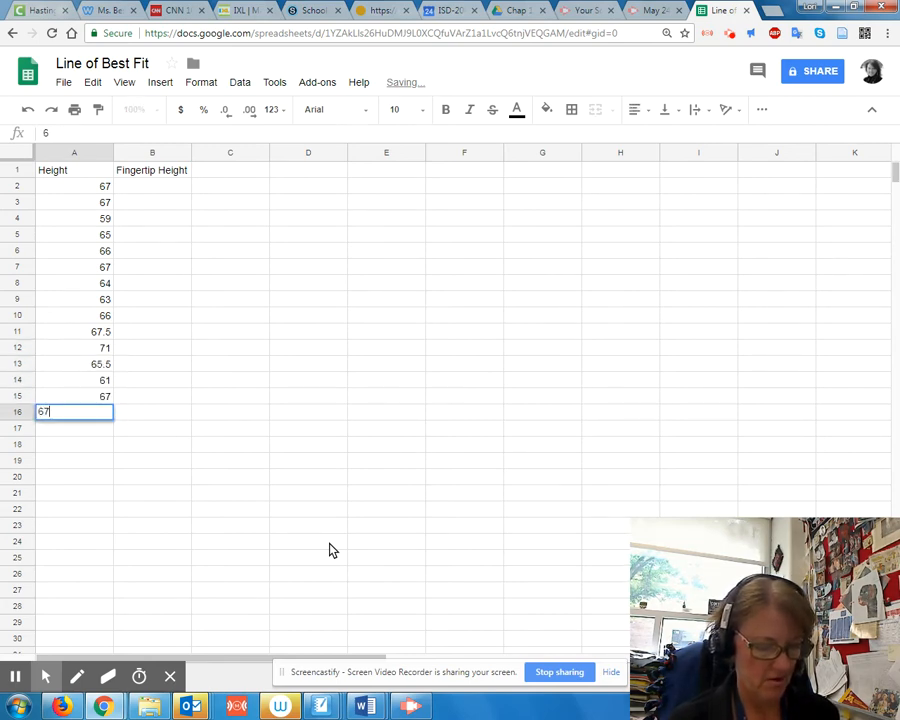
key("Return")
Fill cells A17 to A20 with the heights 68, 61.5, 62 and 64.
type("68")
key("Return")
type("61")
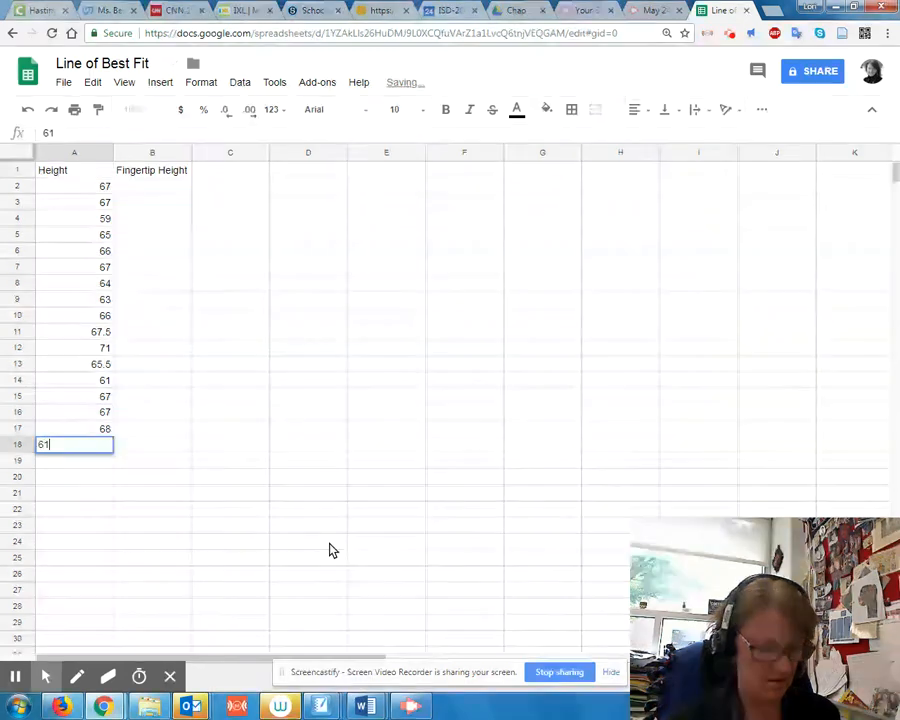
type(".5")
key("Return")
type("2")
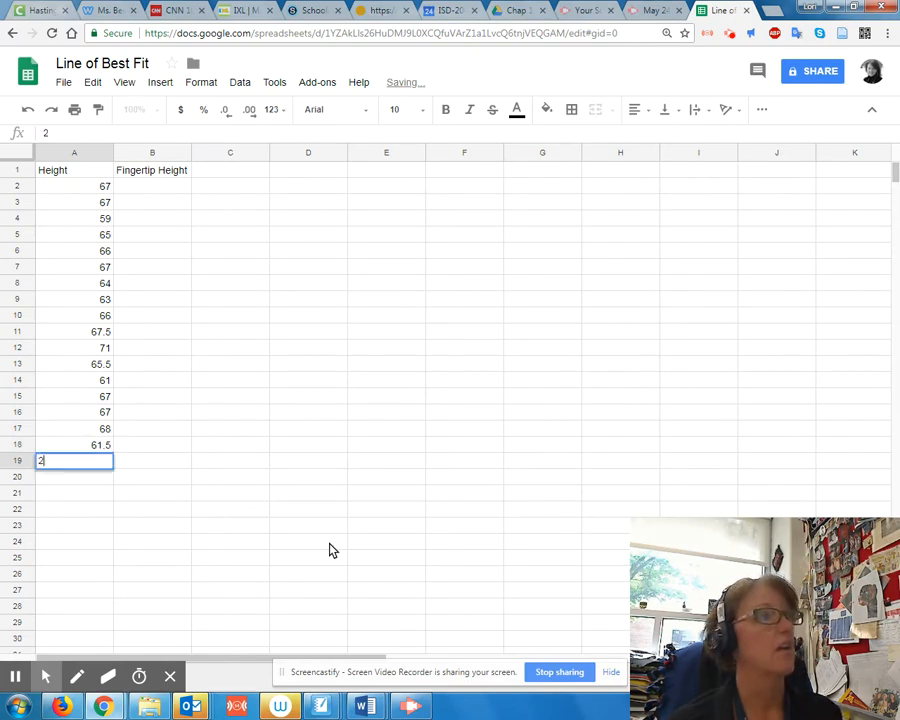
key("BackSpace")
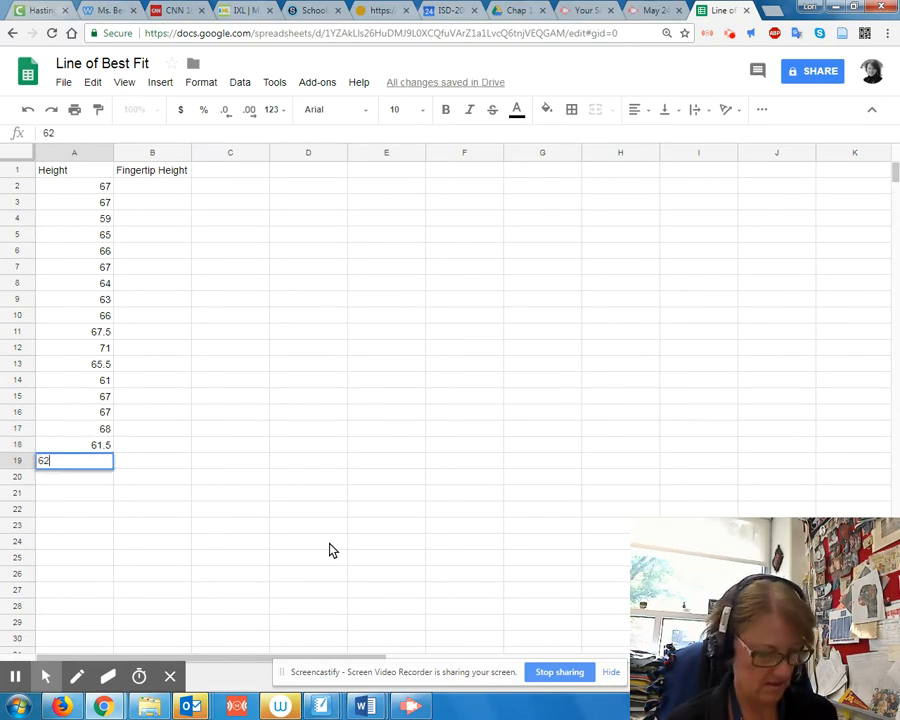
key("Return")
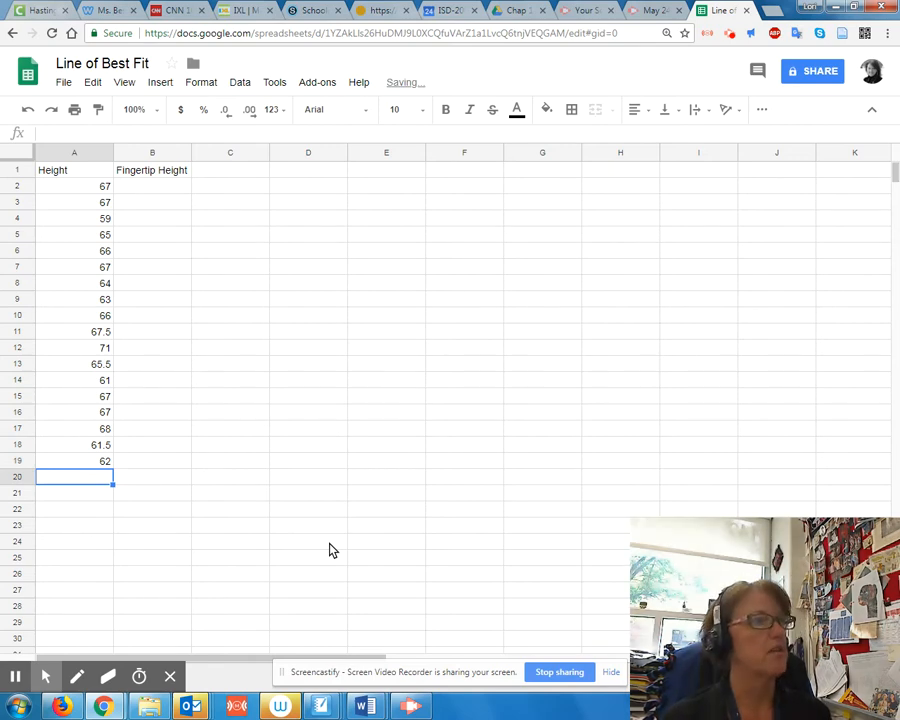
type("64")
key("Return")
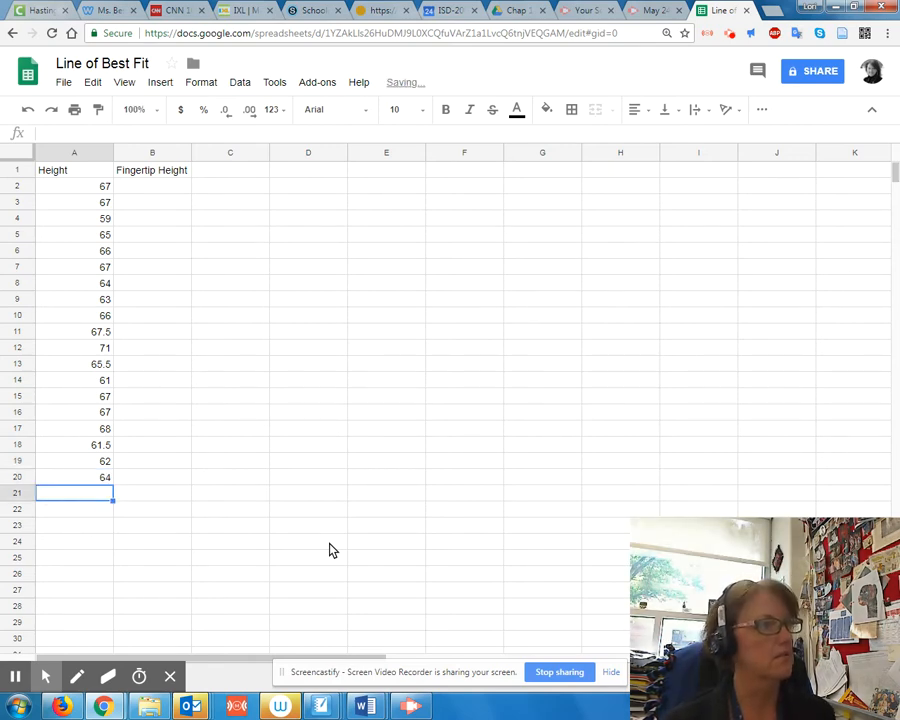
Complete the Height column with 67, 67, 70, 64 and 61 in cells A21 to A25.
type("67")
key("Return")
type("67")
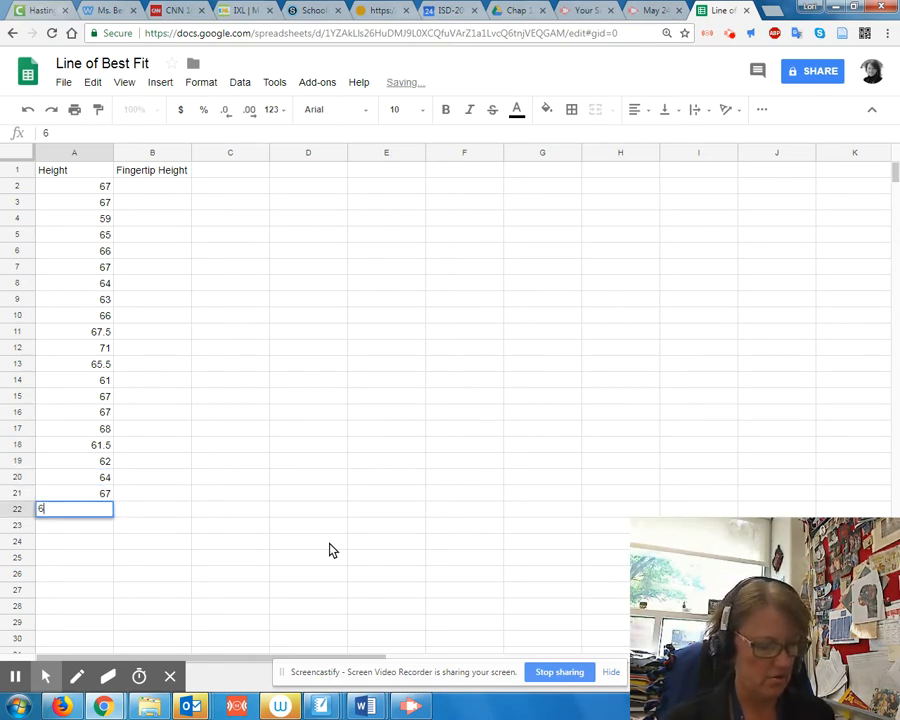
key("Return")
type("70")
key("Return")
type("64")
key("Return")
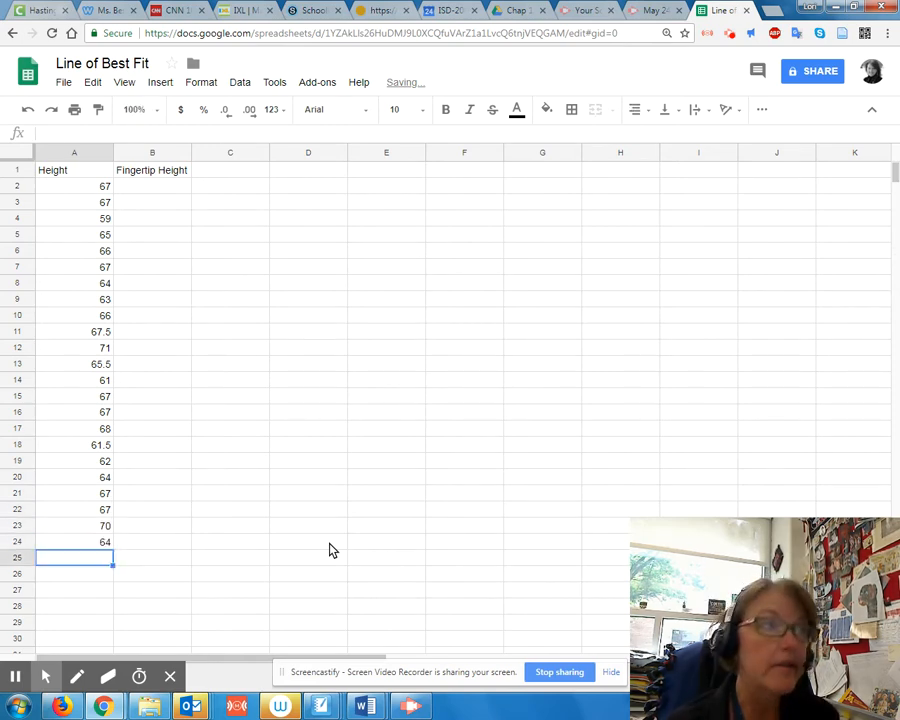
type("61")
key("Return")
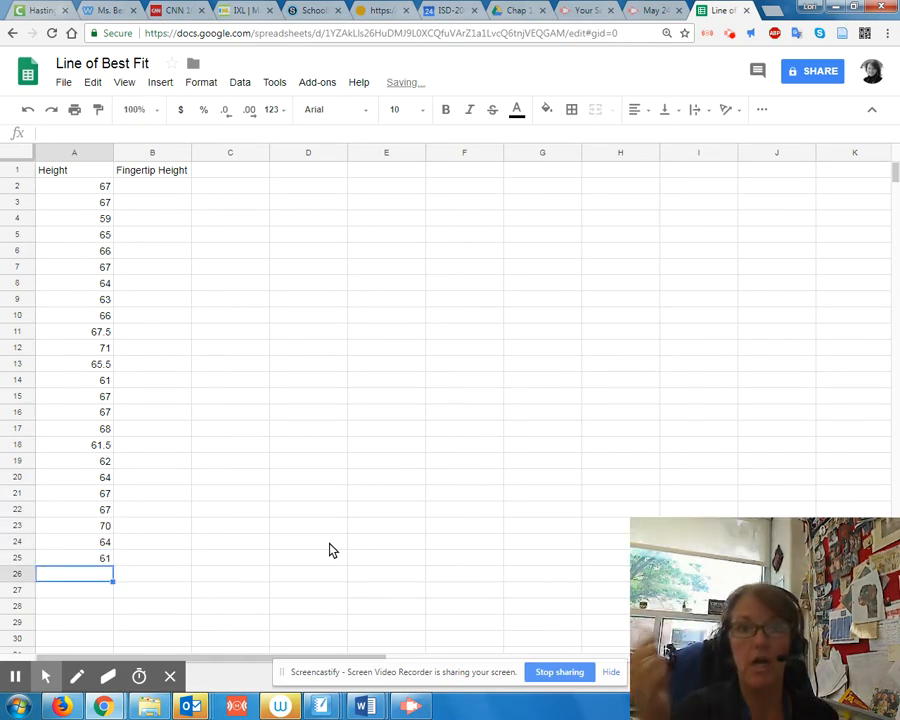
Enter the fingertip heights 42, 42, 35, 40 and 45 in cells B2 to B6.
key("Right")
key("Up")
key("Up")
key("Up")
key("Up")
key("Up")
key("Up")
key("Up")
key("Up")
key("Up")
key("Up")
key("Up")
key("Up")
key("Up")
key("Up")
key("Up")
key("Up")
key("Up")
key("Up")
key("Up")
key("Up")
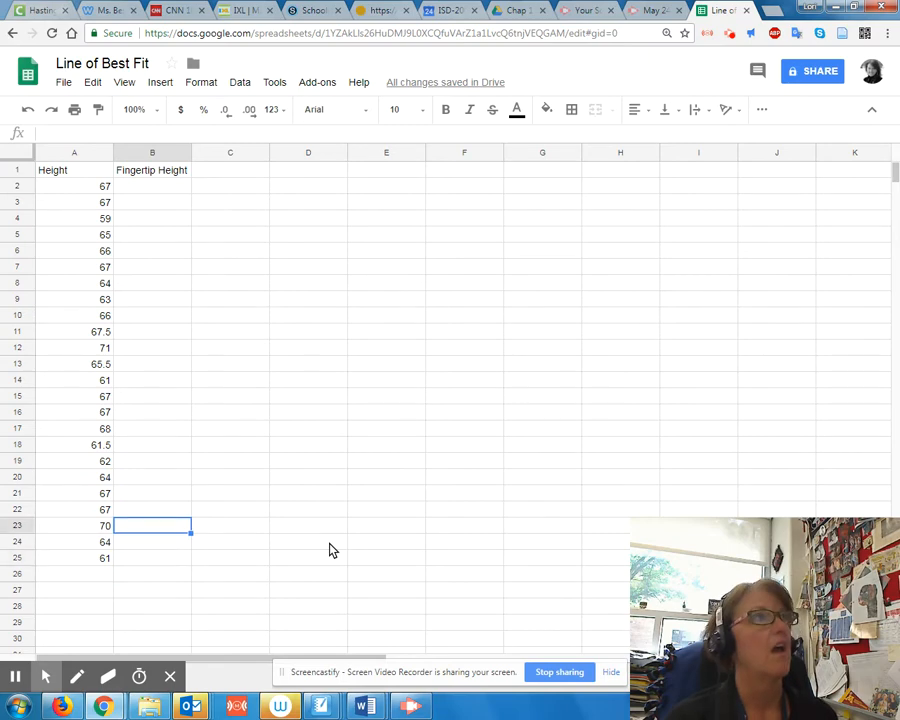
key("Up")
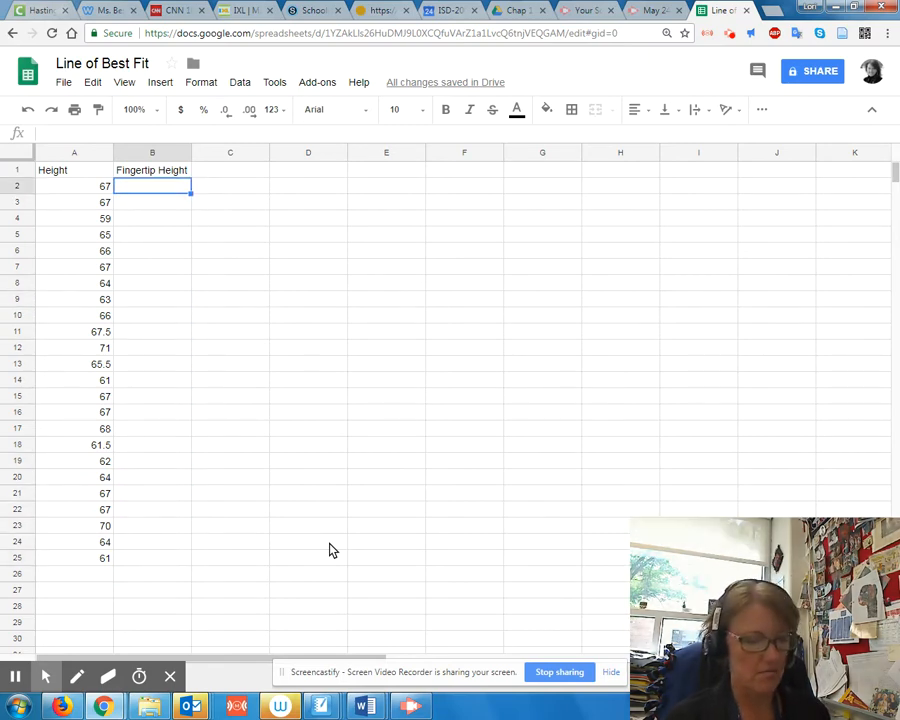
type("42")
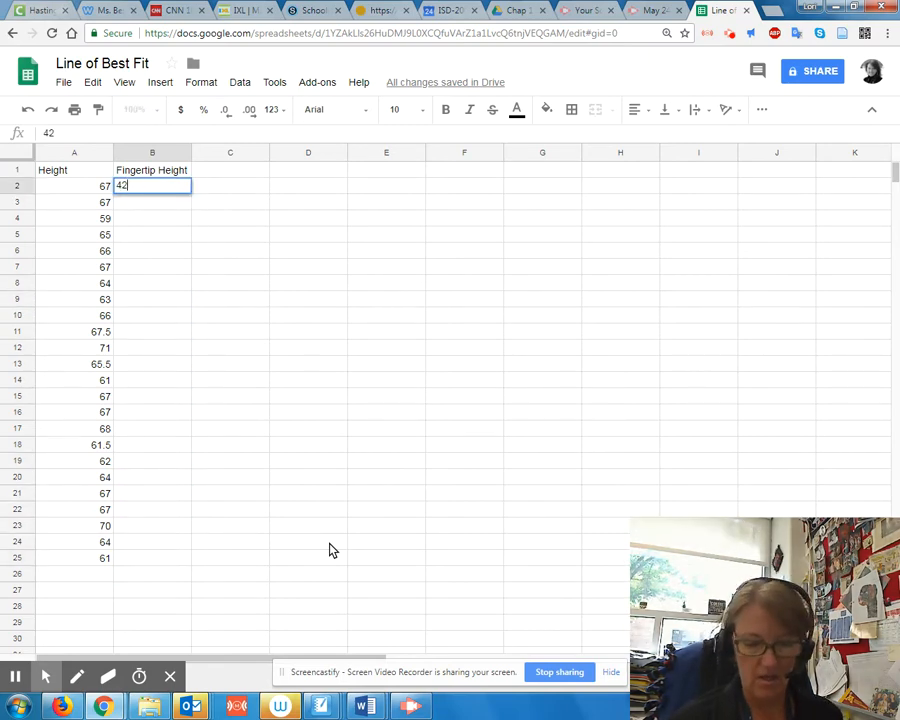
key("Return")
type("42")
key("Return")
type("35")
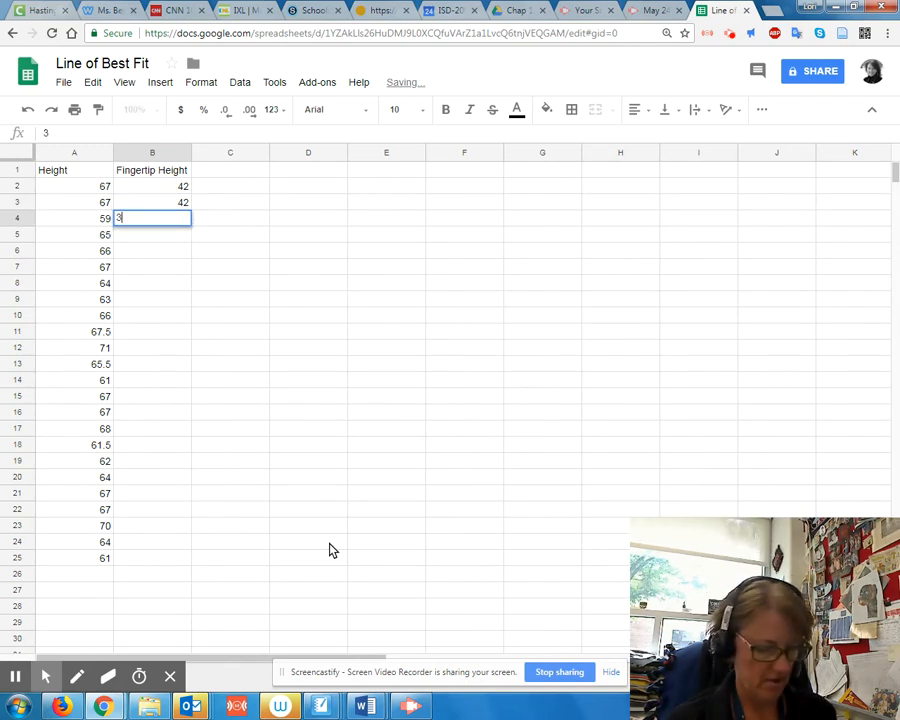
key("Return")
type("40")
key("Return")
type("45")
key("Return")
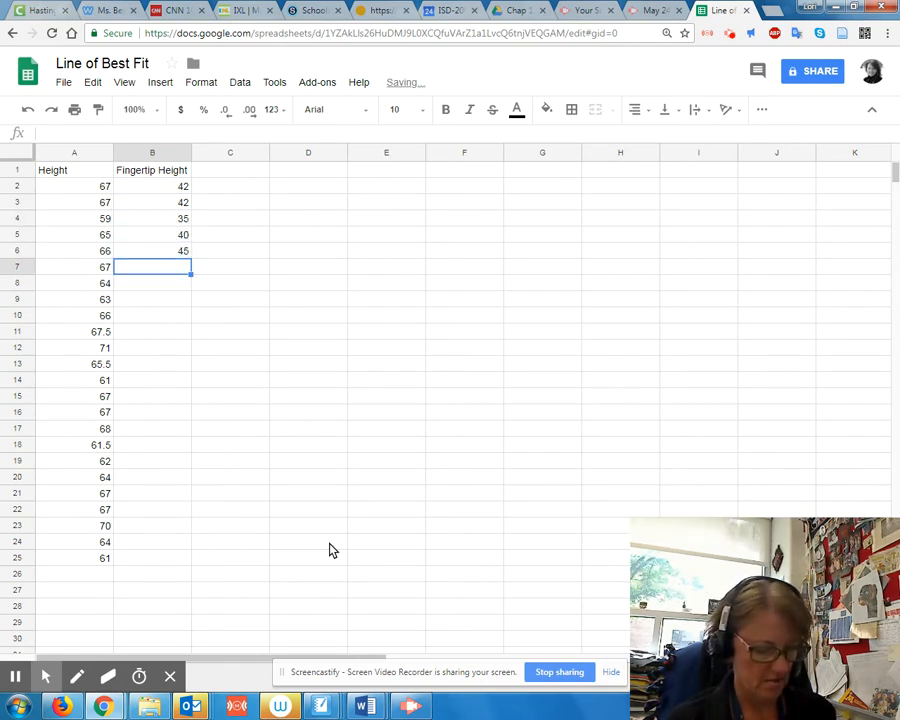
Continue the Fingertip Height column with 53, 39, 39, 40 and 43 in cells B7 to B11.
type("53")
key("Return")
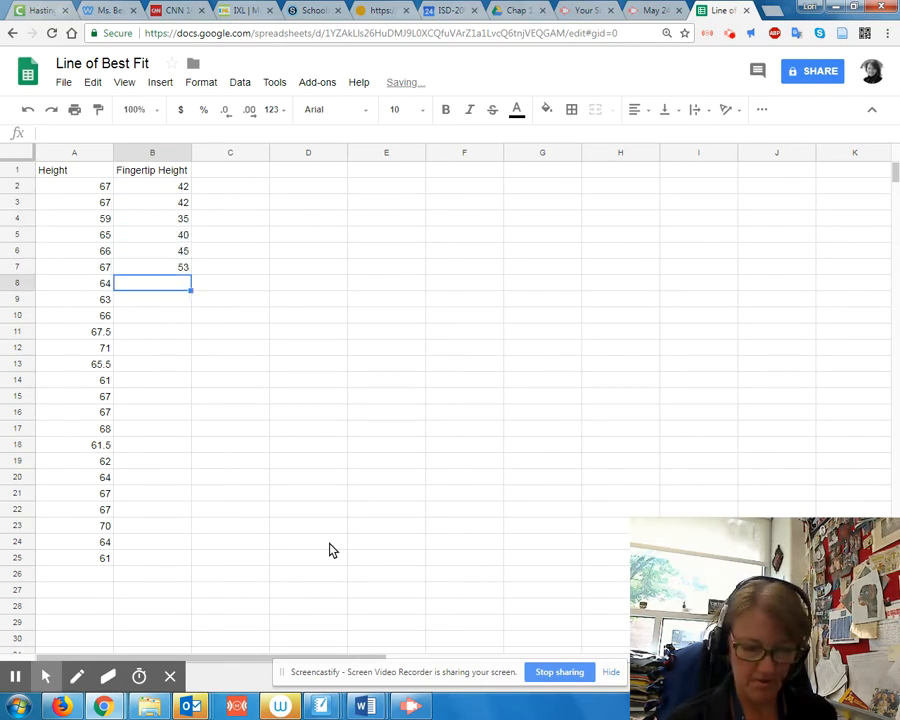
type("39")
key("Return")
type("39")
key("Return")
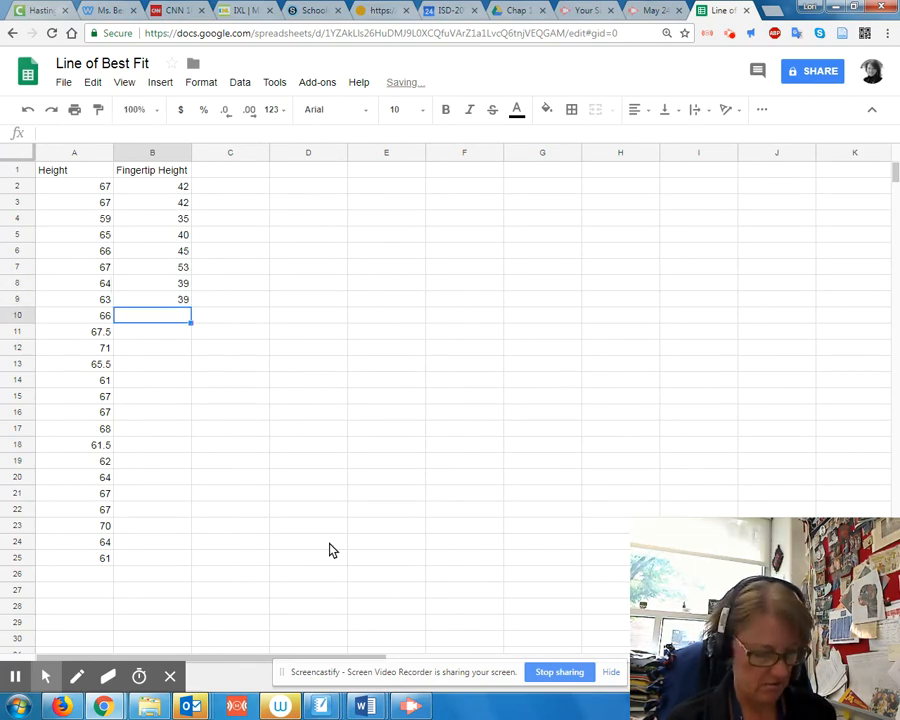
type("40")
key("Return")
type("43")
key("Return")
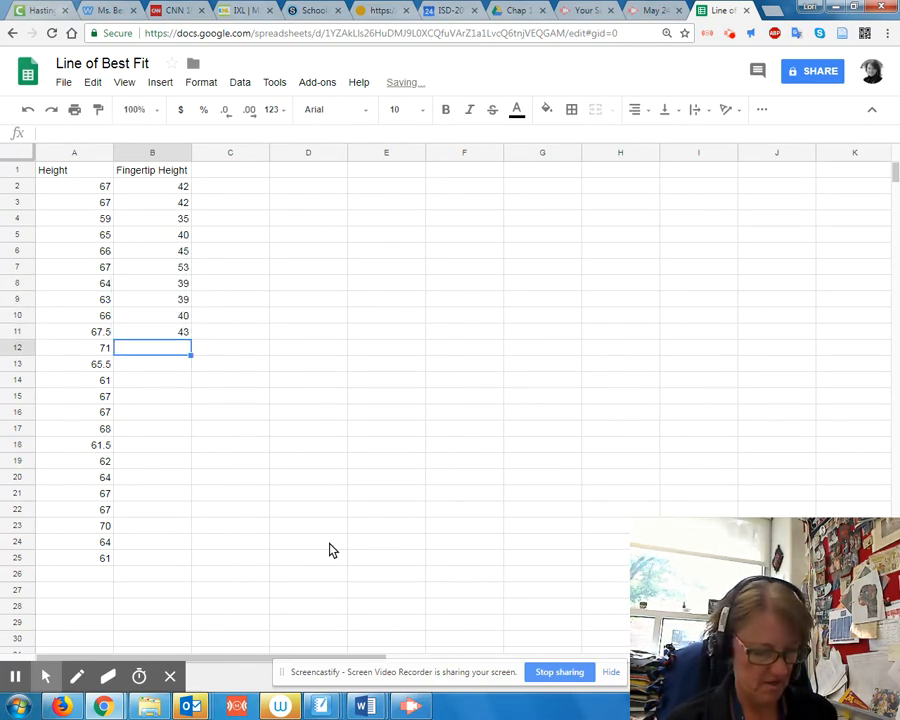
Add the fingertip heights 44, 39, 37, 41 and 41 in cells B12 to B16.
type("44")
key("Return")
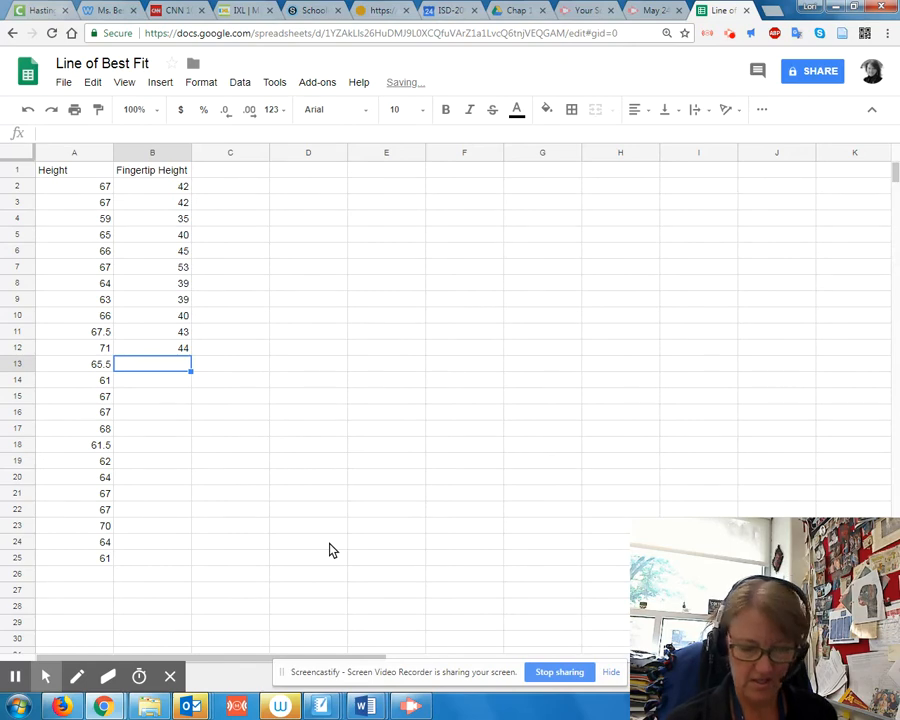
type("39")
key("Return")
type("37")
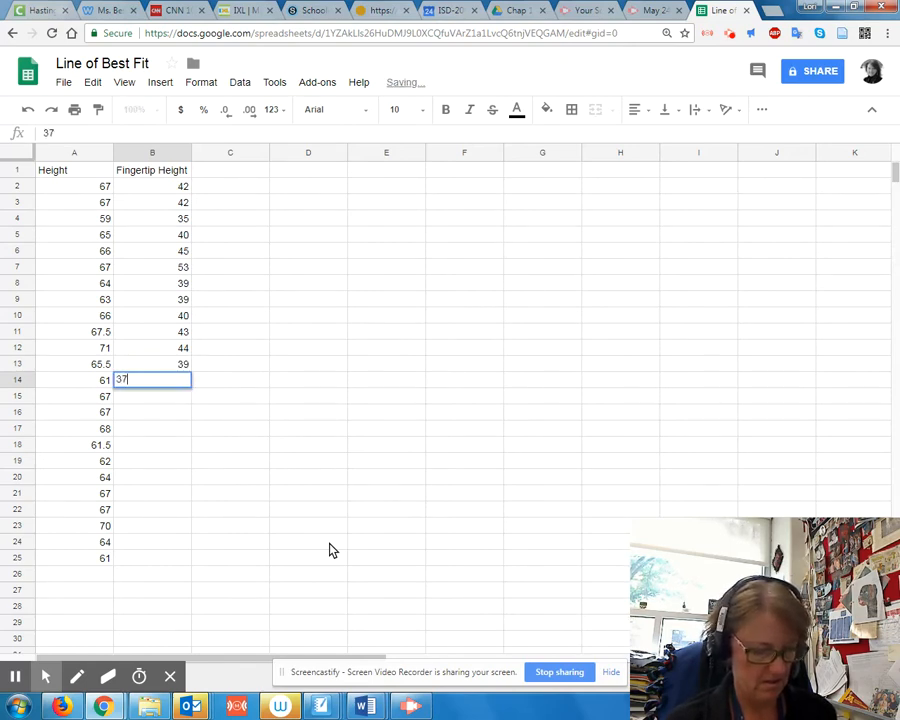
key("Return")
type("41")
key("Return")
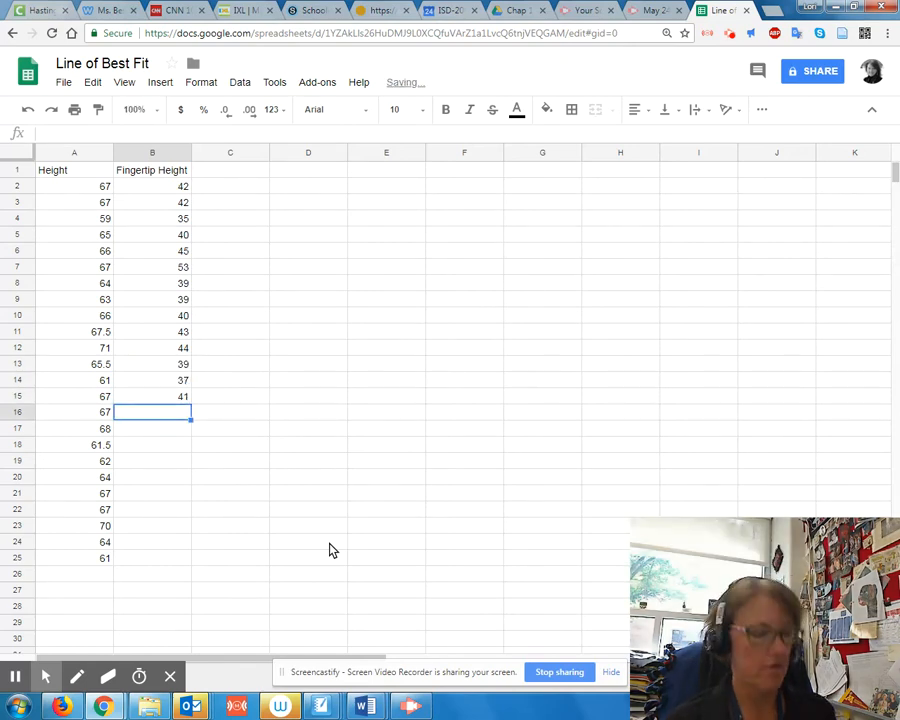
type("41")
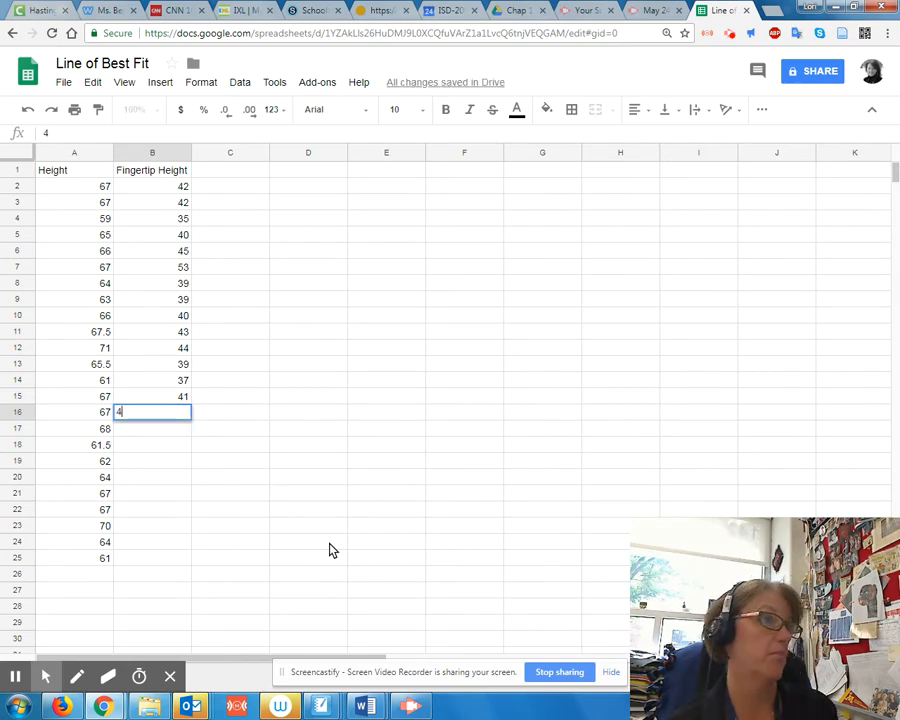
key("Return")
Fill cells B17 to B20 with the fingertip heights 43, 39.5, 39 and 38.
type("43")
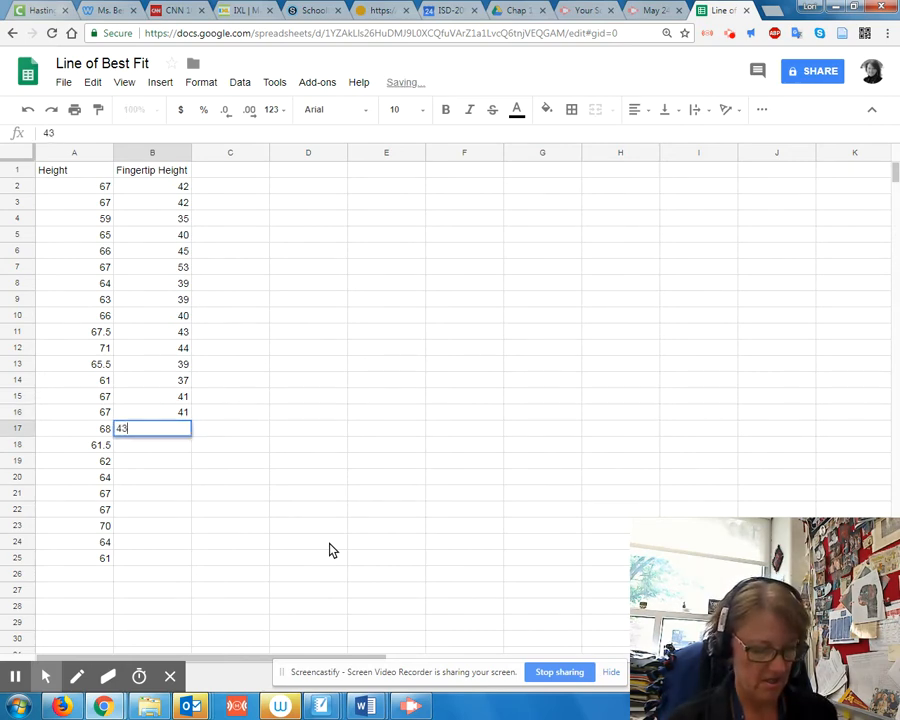
key("Return")
type("39")
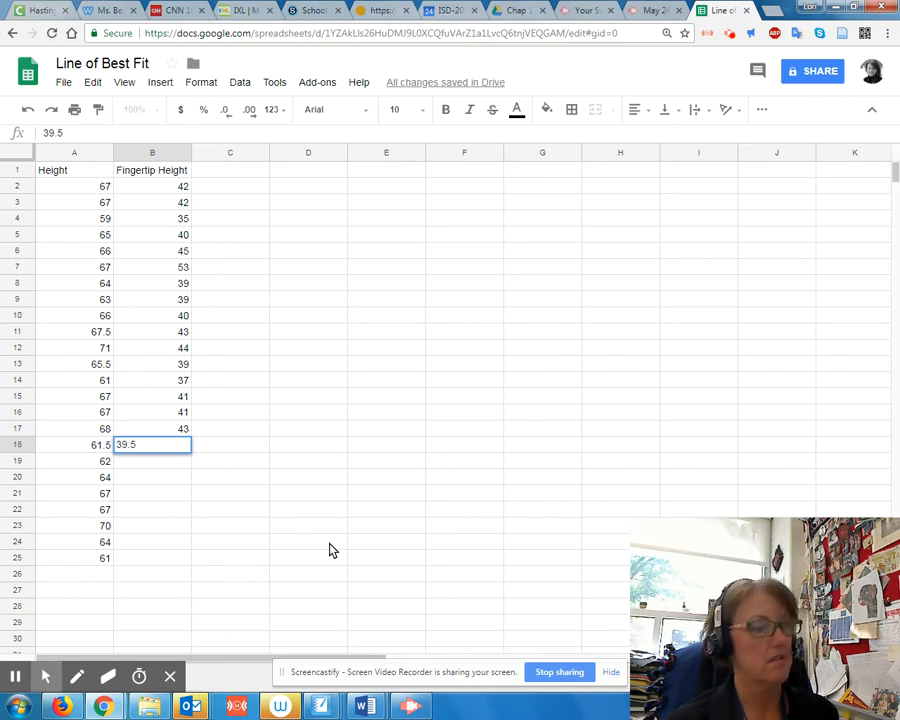
type(".5")
key("Return")
type("39")
key("Return")
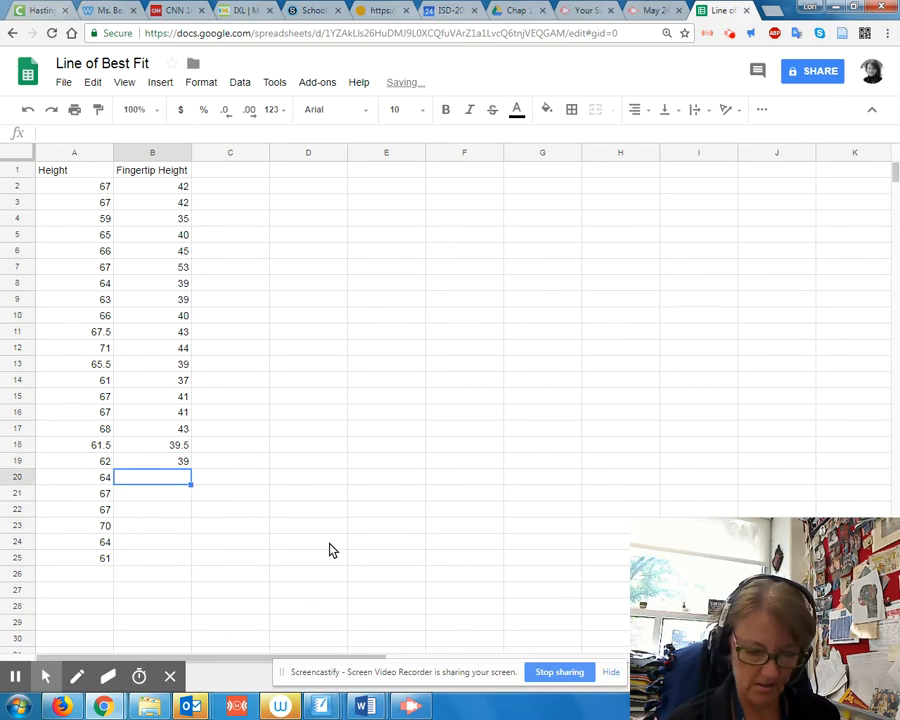
type("38")
key("Return")
Complete the Fingertip Height column with 42, 40.5, 42, 40 and 37 in cells B21 to B25.
type("42")
key("Return")
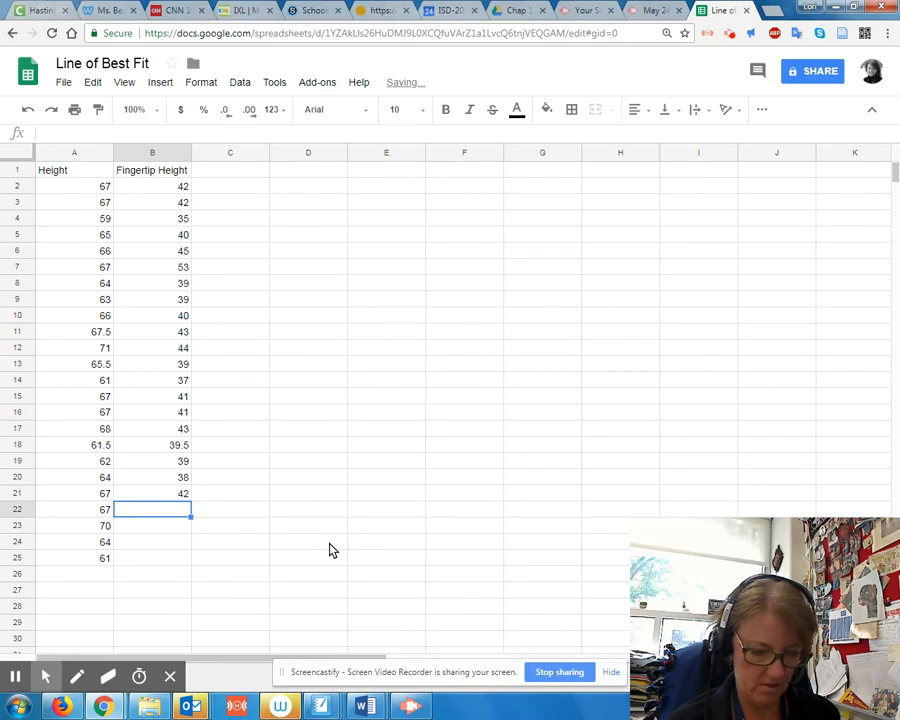
type("40.5")
key("Return")
type("42")
key("Return")
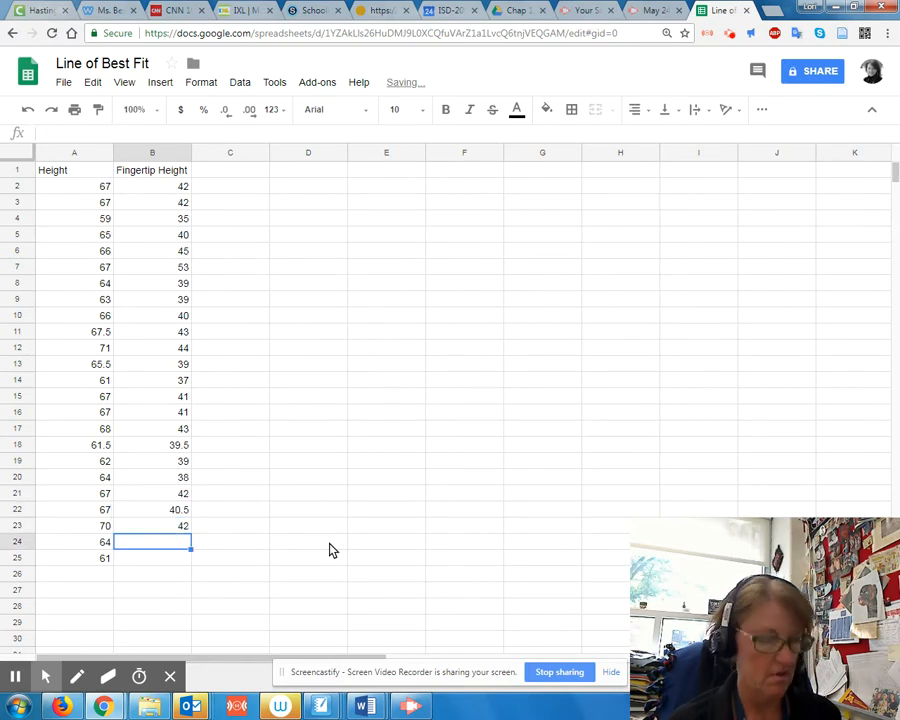
type("40")
key("Return")
type("37")
key("Return")
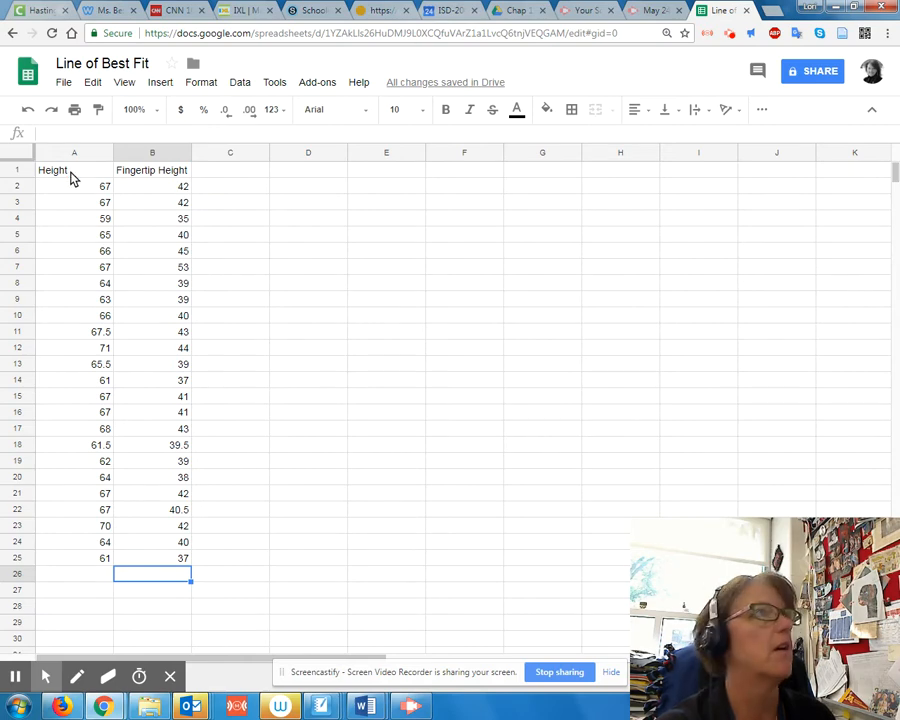
Make the Height and Fingertip Height headers in A1:B1 bold and centre them horizontally.
left_click_drag(70, 176, 148, 182)
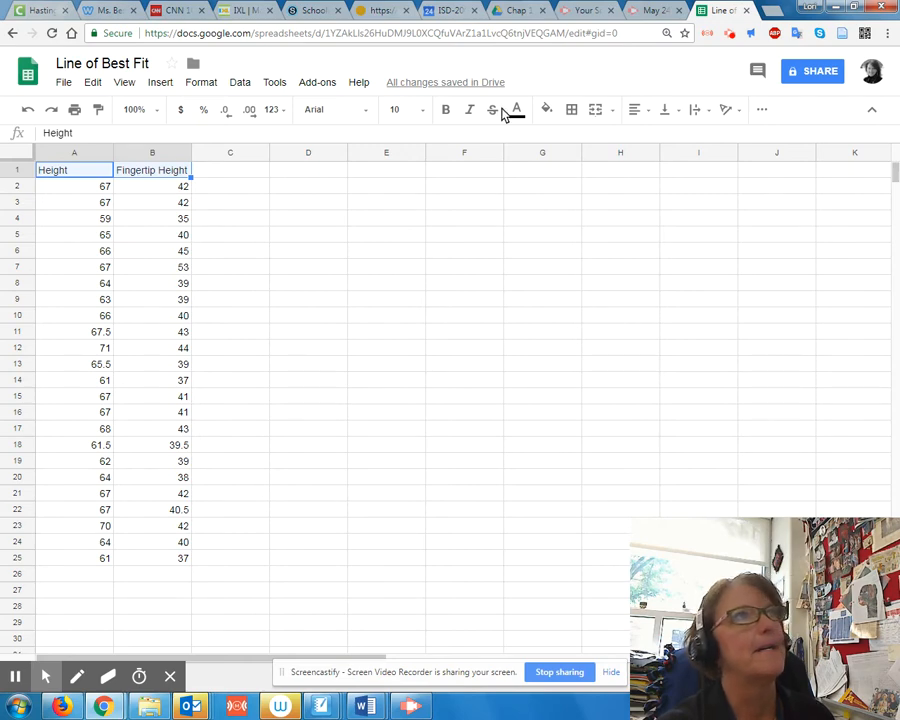
left_click(445, 110)
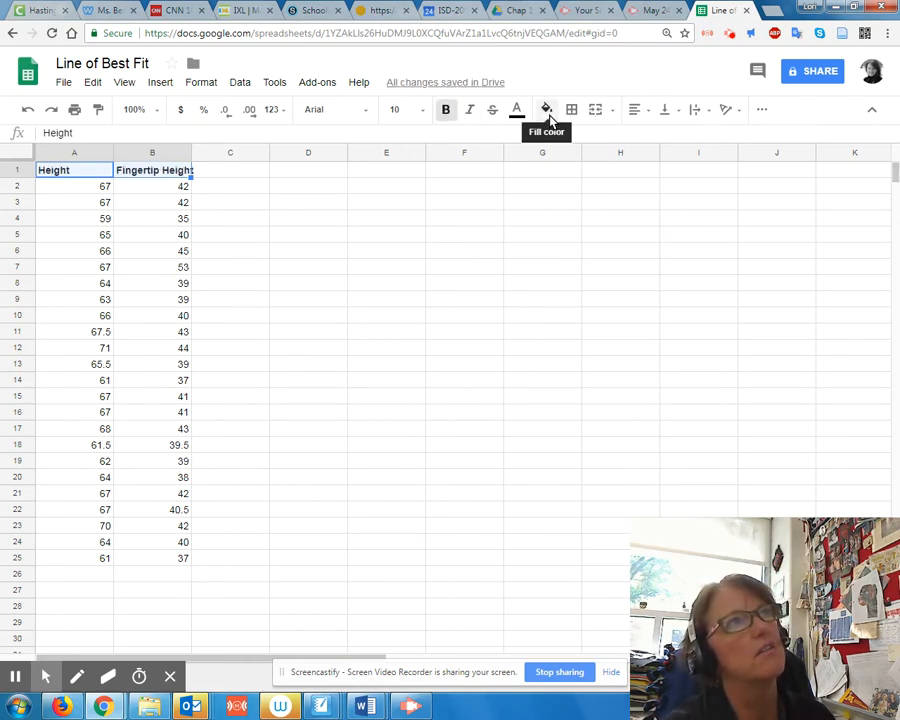
left_click(636, 110)
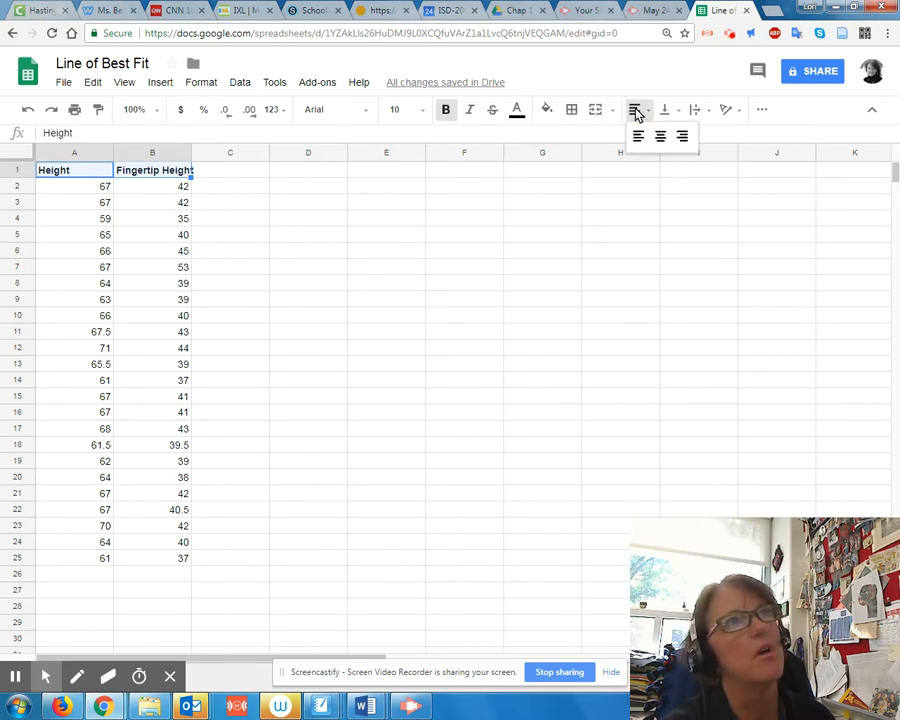
left_click(661, 137)
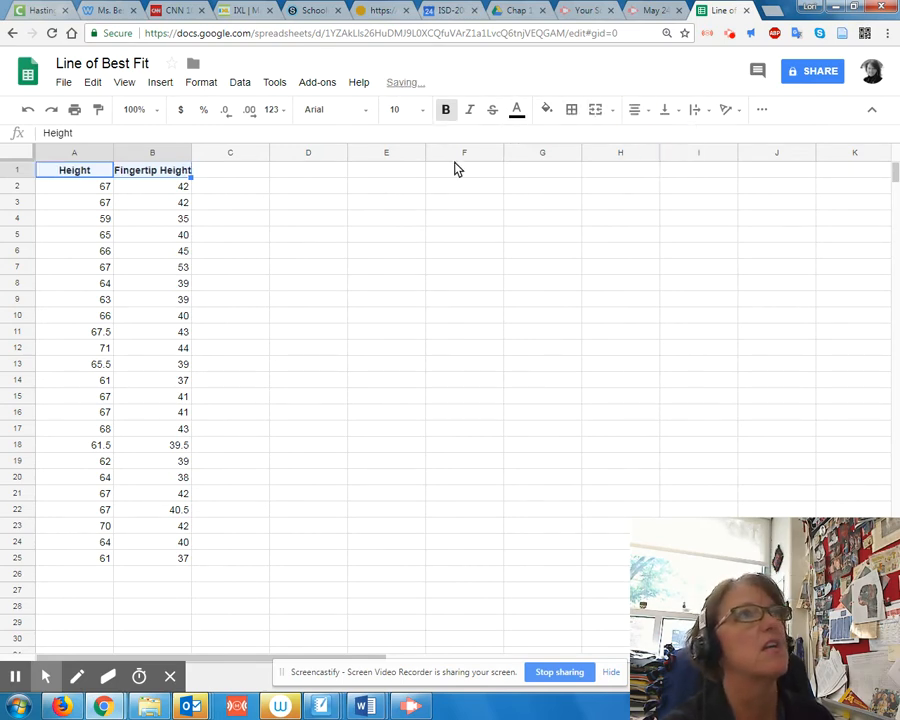
Fill the header cells A1 and B1 with yellow and deselect them.
left_click(546, 109)
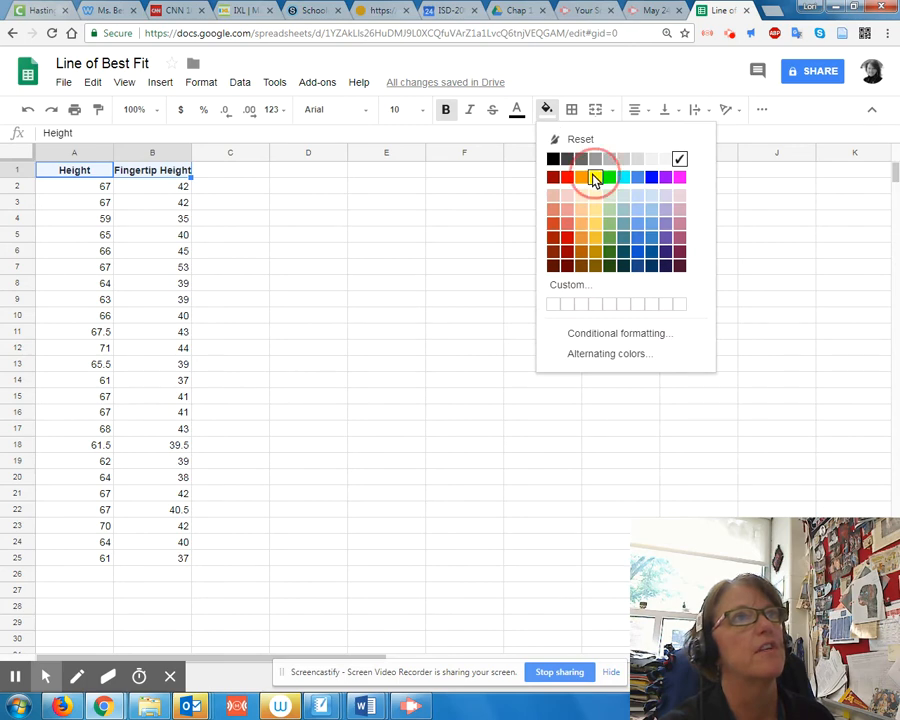
left_click(594, 178)
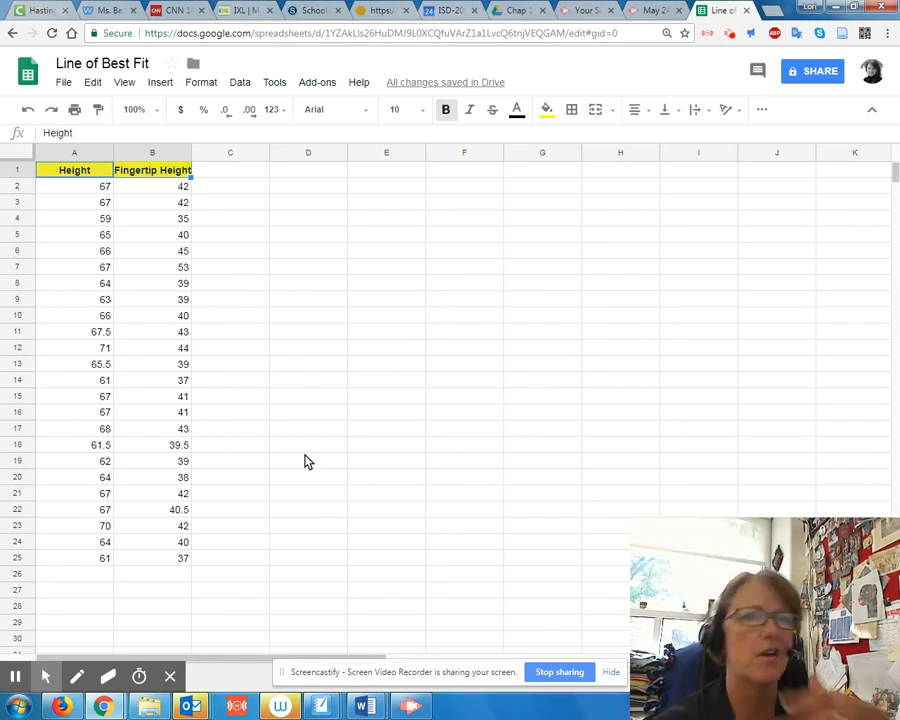
left_click(226, 404)
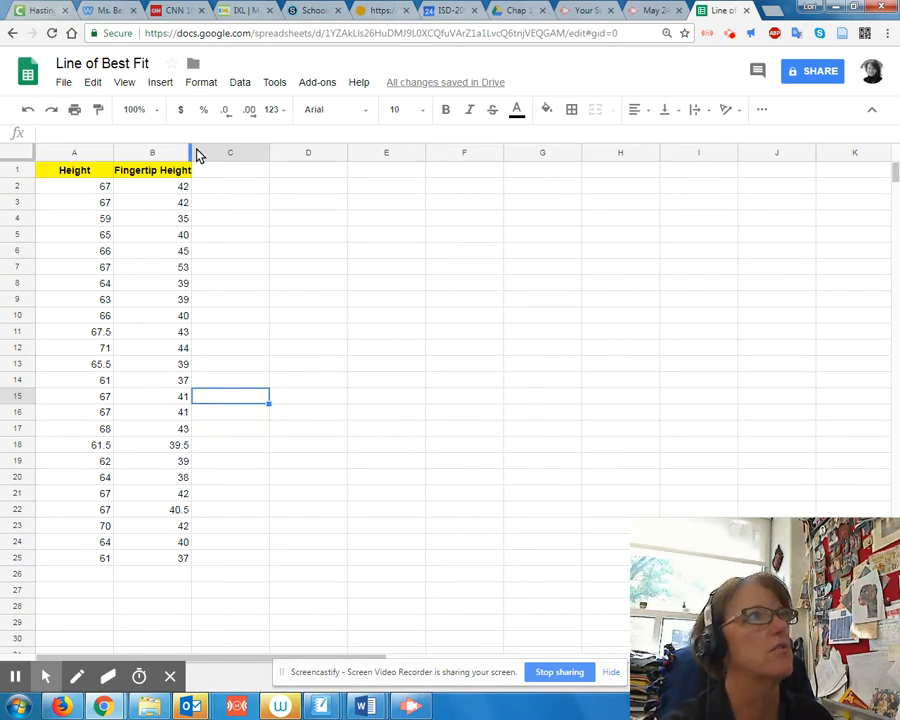
Widen column B slightly so the bold Fingertip Height header fits inside its cell.
left_click(242, 267)
left_click(188, 153)
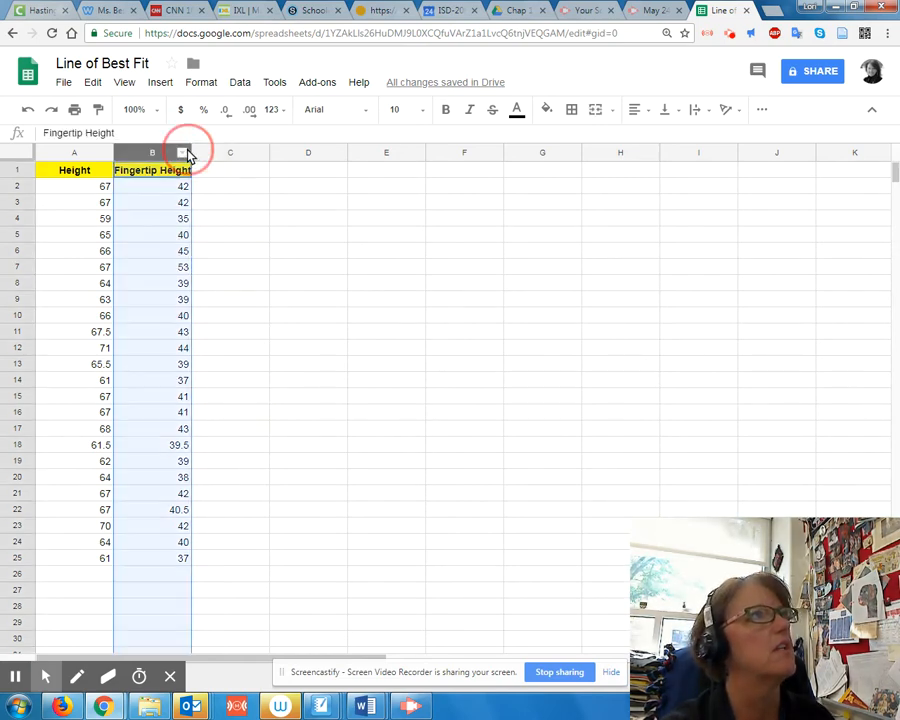
left_click(221, 155)
left_click(334, 281)
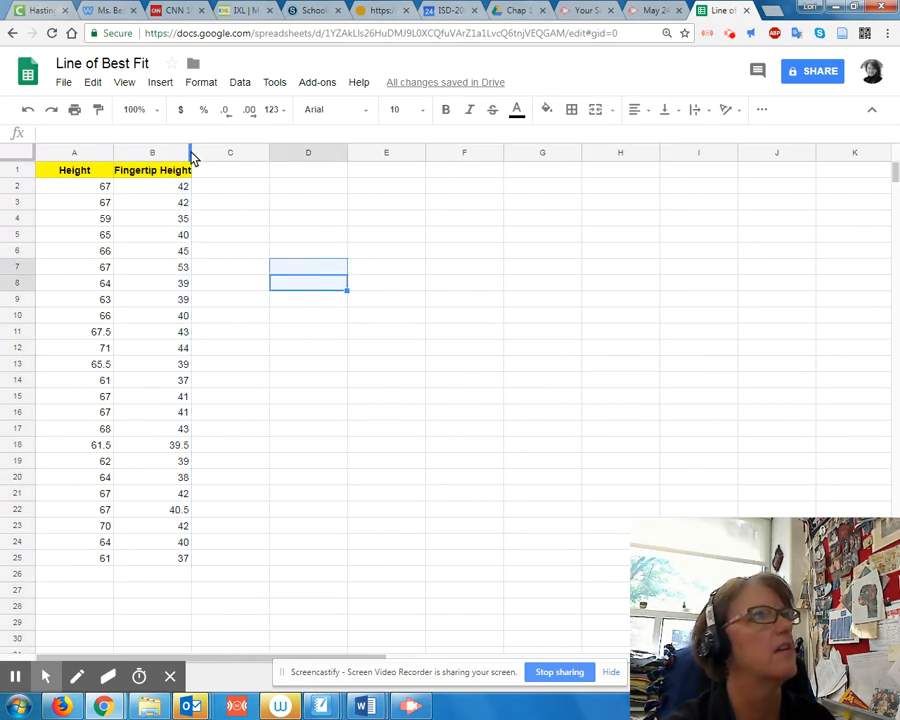
left_click_drag(193, 157, 201, 153)
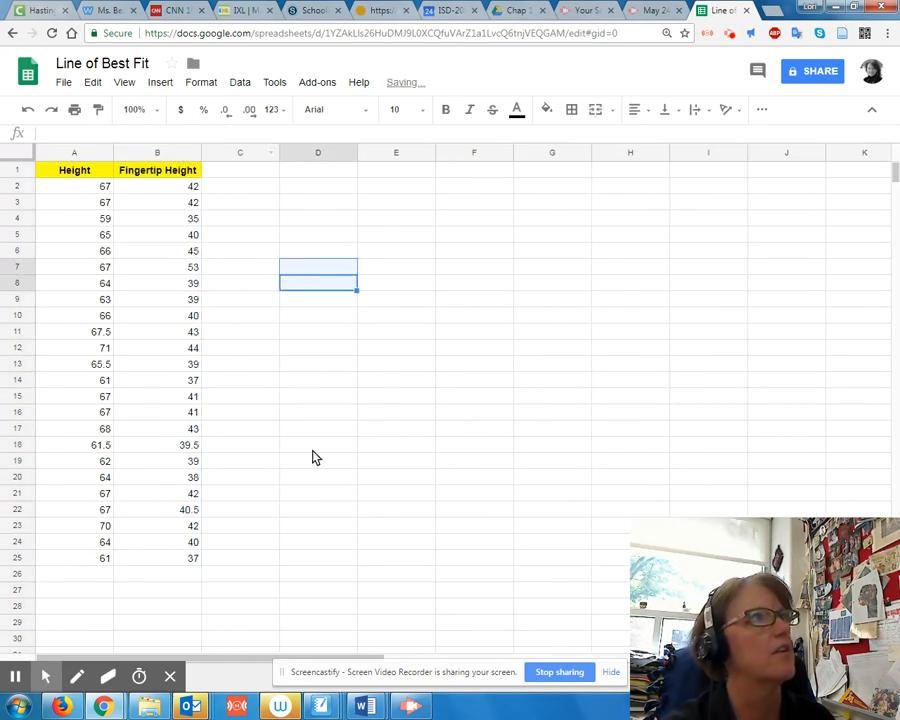
left_click(317, 464)
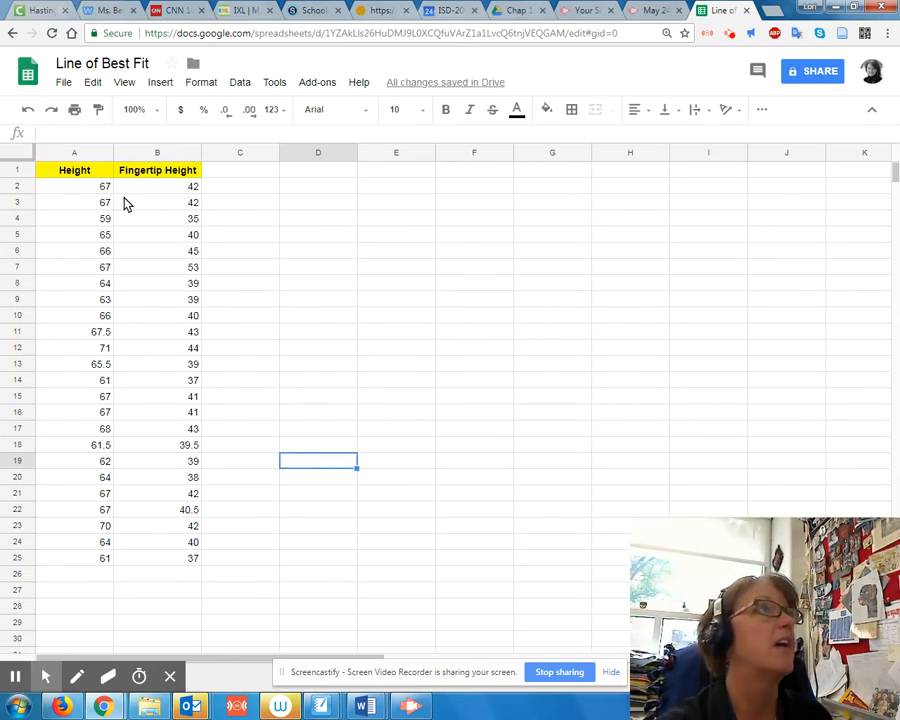
Insert a chart of the Height and Fingertip Height data, starting from cell A2.
left_click(75, 186)
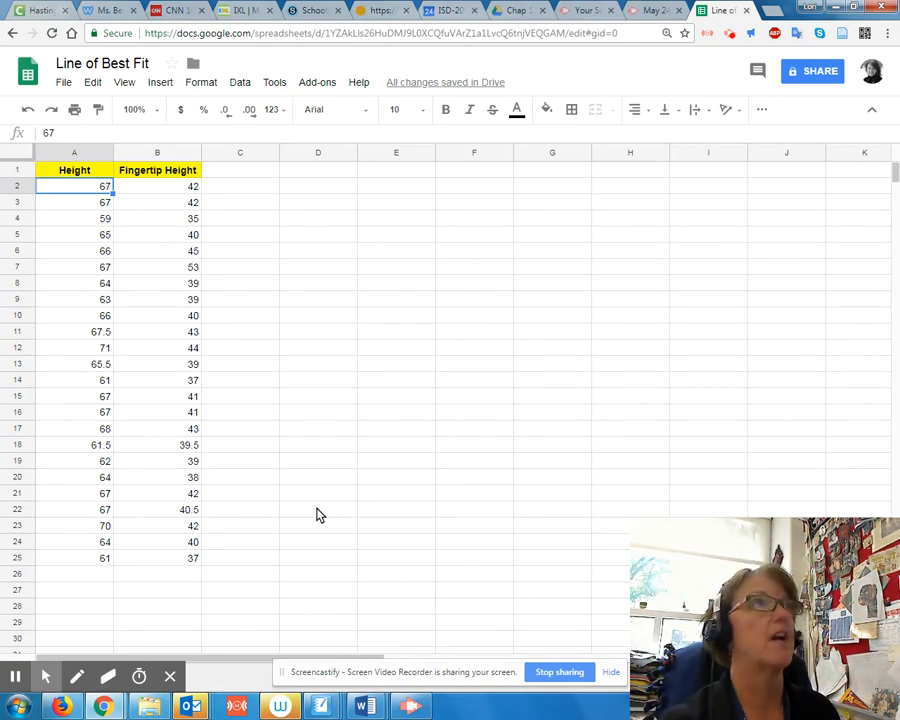
left_click(162, 84)
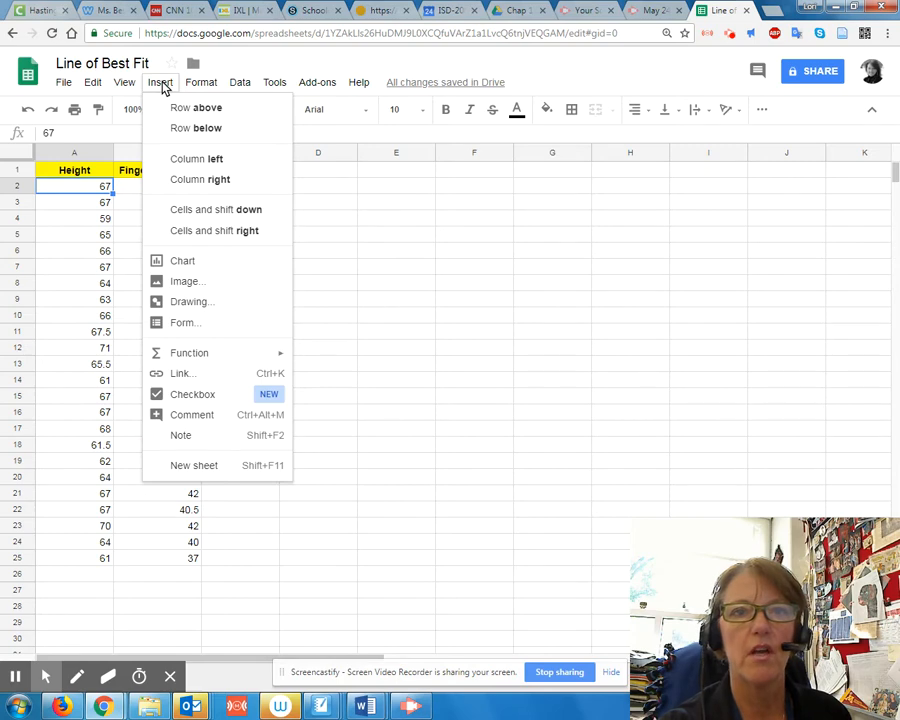
left_click(189, 264)
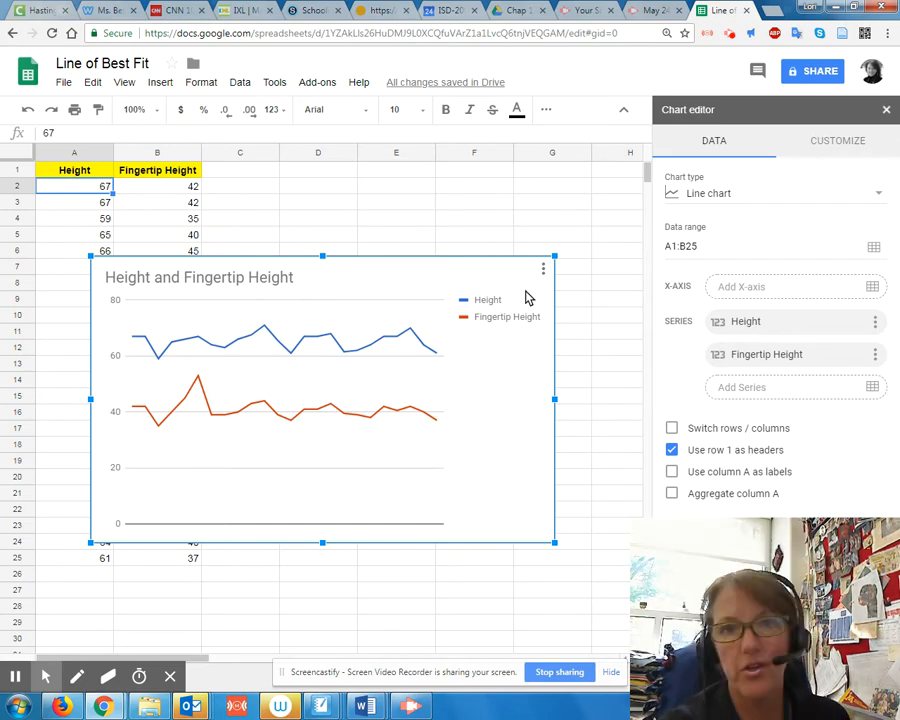
Change the chart type from line to scatter chart for the height and fingertip height data.
left_click(876, 195)
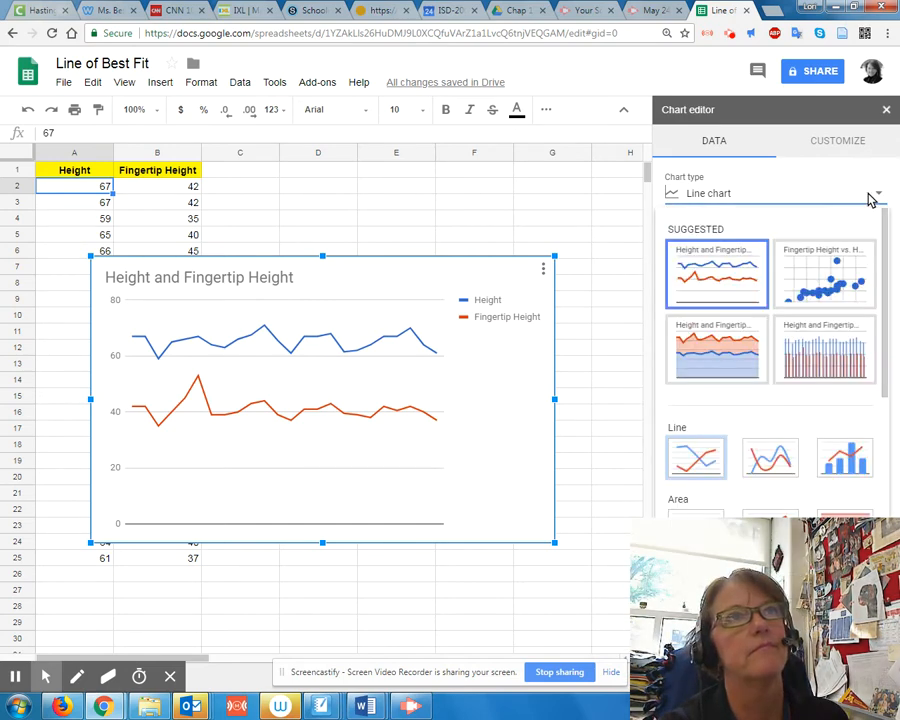
scroll(690, 218, "down", 2)
scroll(693, 227, "down", 5)
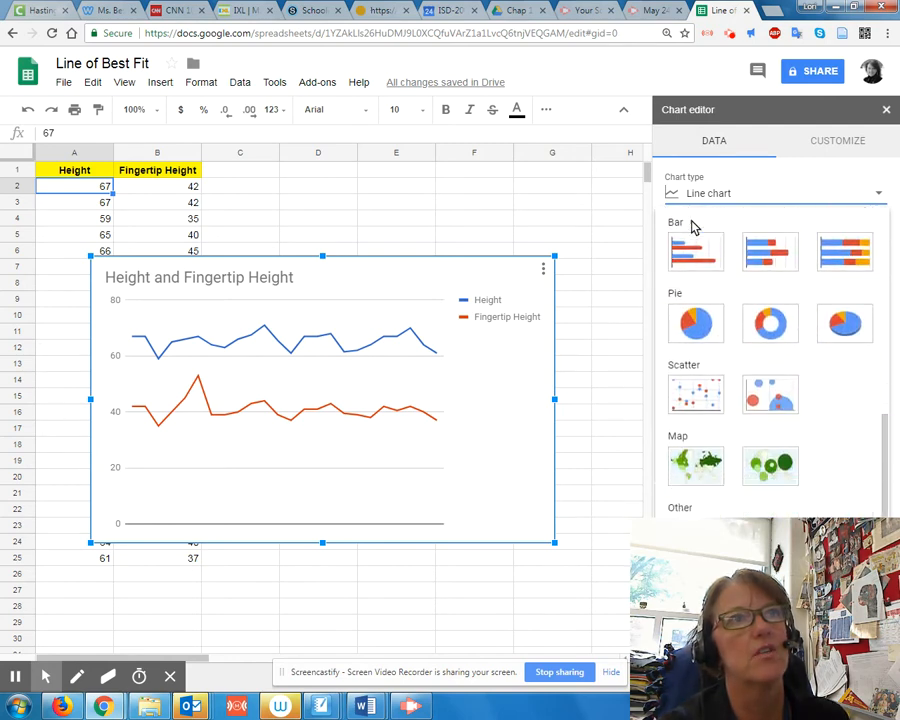
left_click(686, 318)
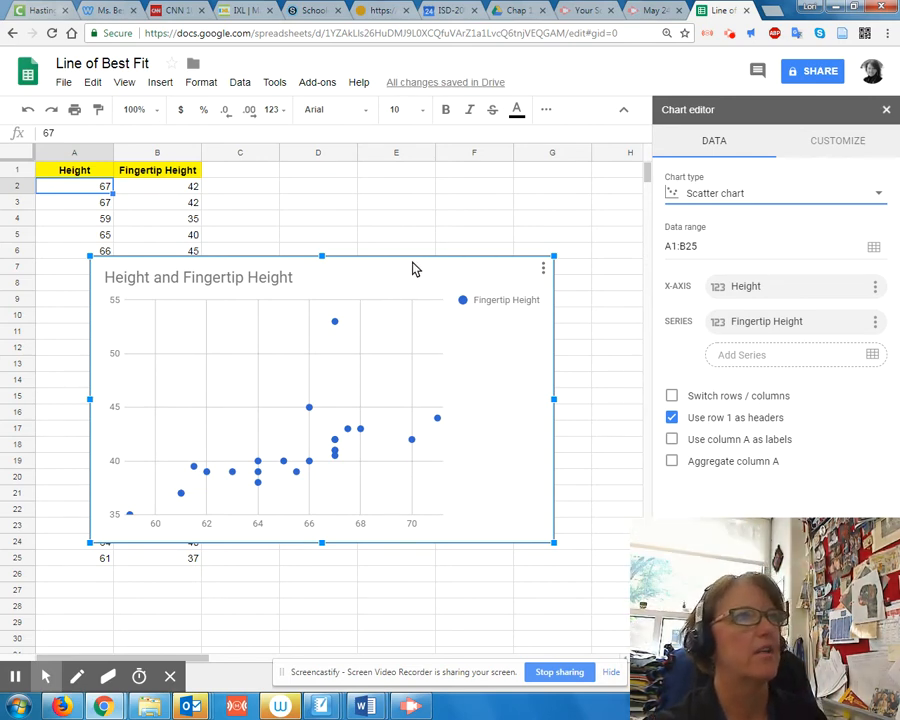
Close the chart editor and move the scatter chart beside the data, with its upper-left corner near cell C1.
left_click(886, 111)
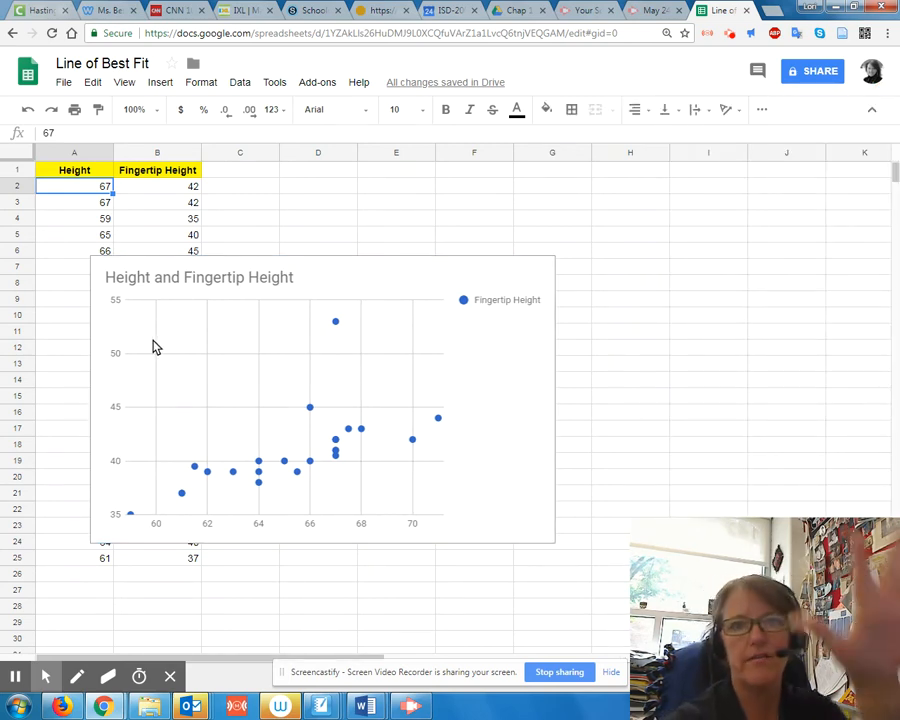
left_click(251, 280)
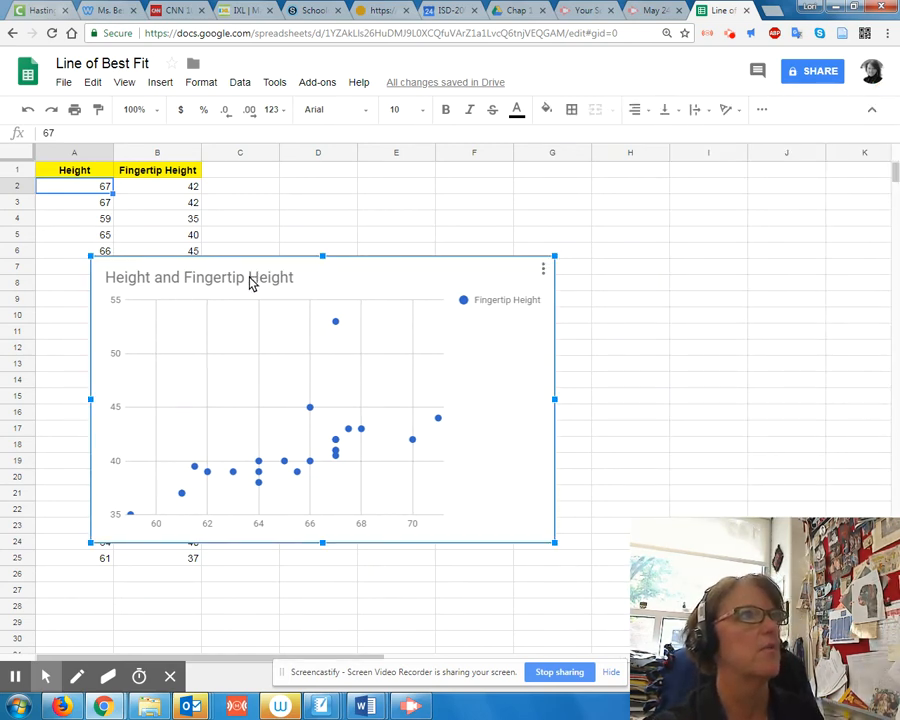
left_click_drag(281, 263, 413, 176)
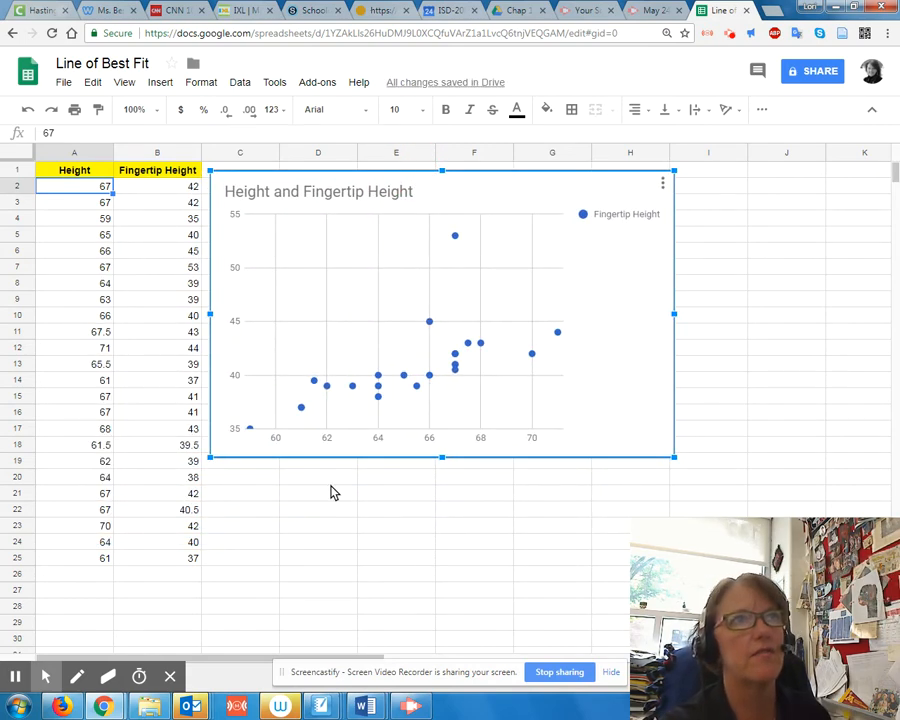
left_click(409, 500)
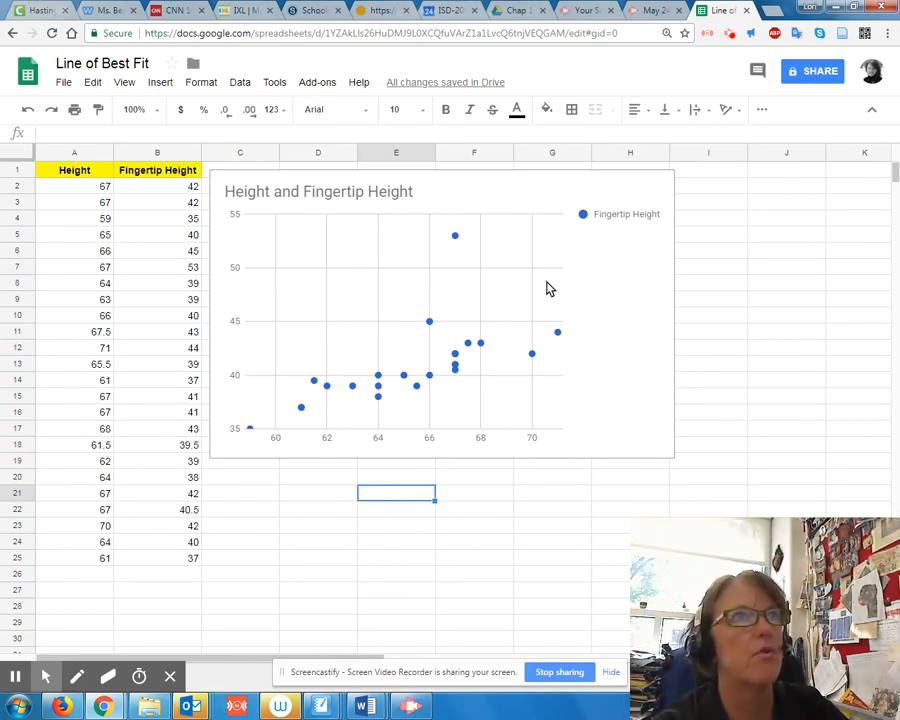
Open the scatter chart's style customization and set its background color to light yellow, after trying bright yellow.
left_click(456, 358)
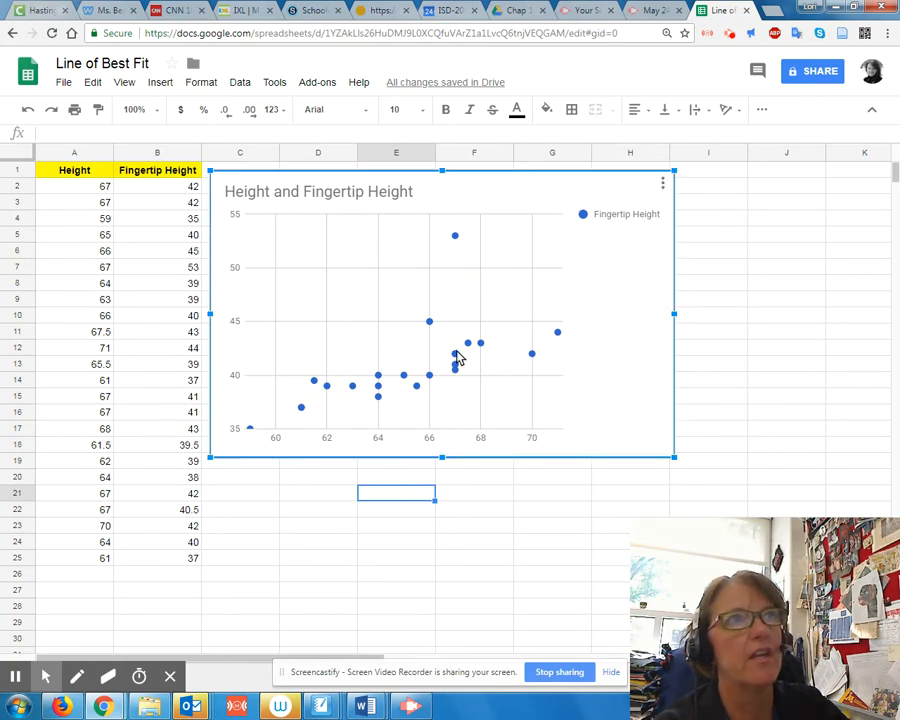
left_click(663, 186)
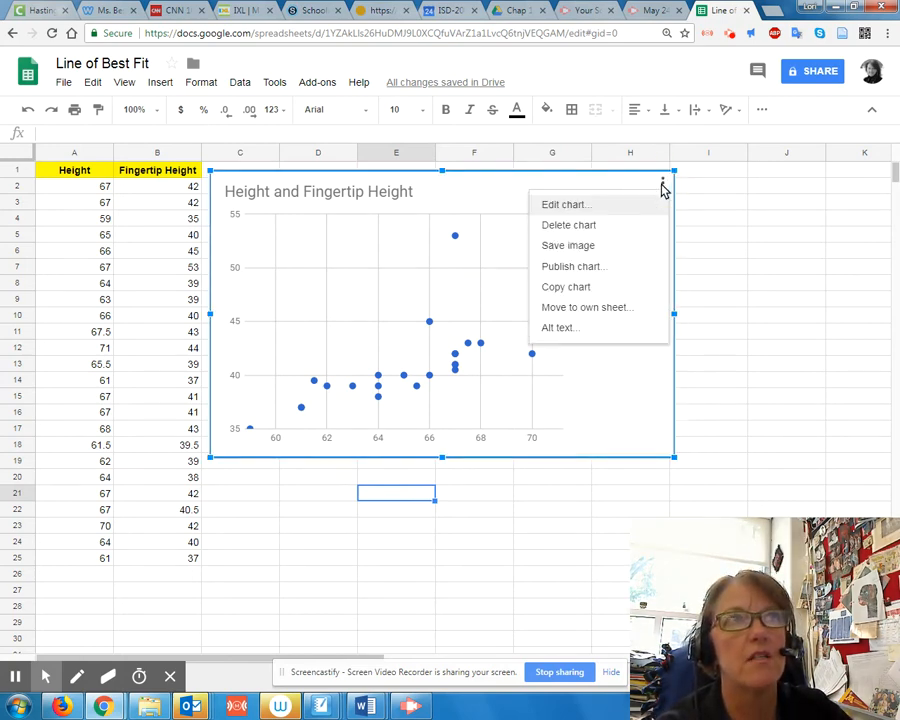
left_click(566, 205)
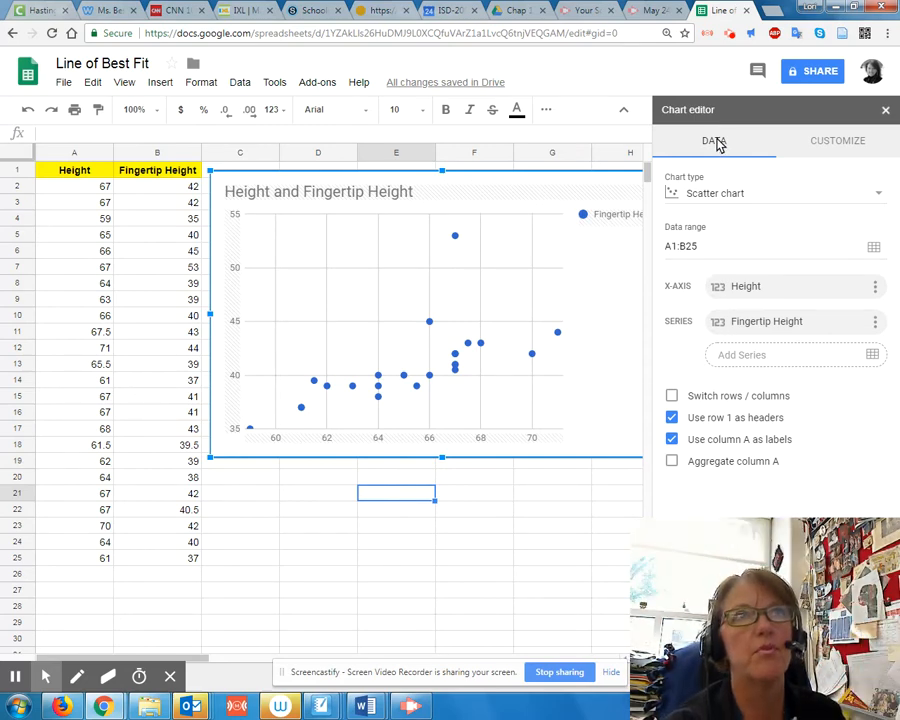
left_click(845, 148)
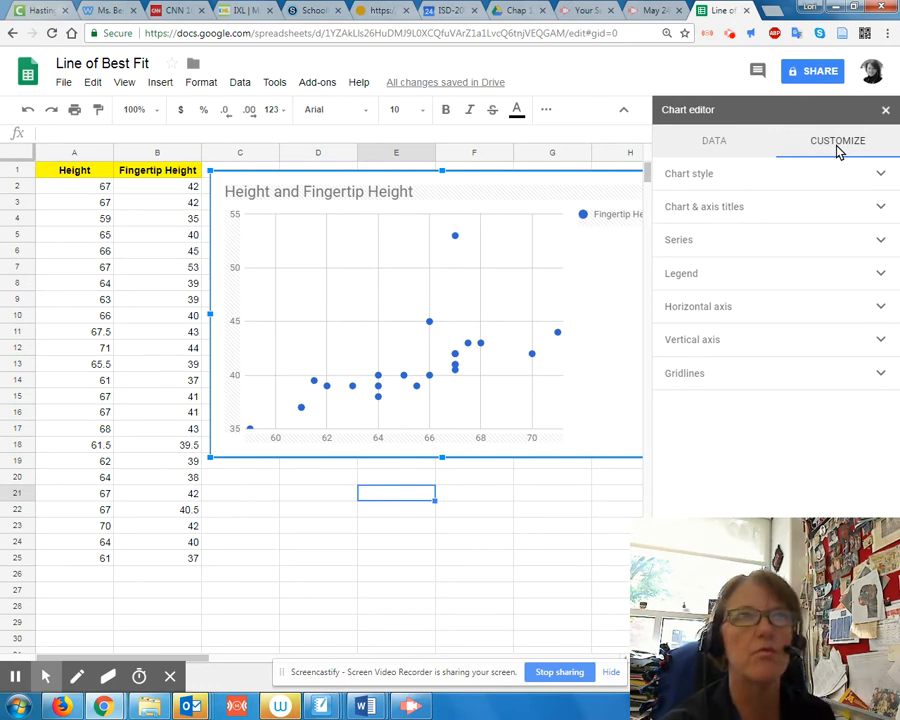
left_click(880, 176)
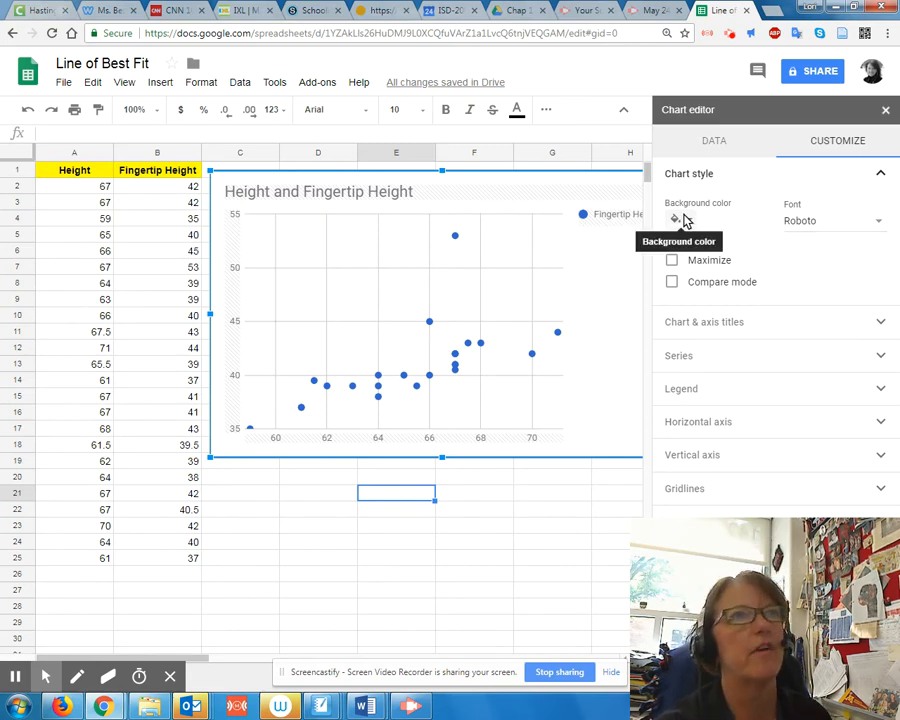
left_click(689, 220)
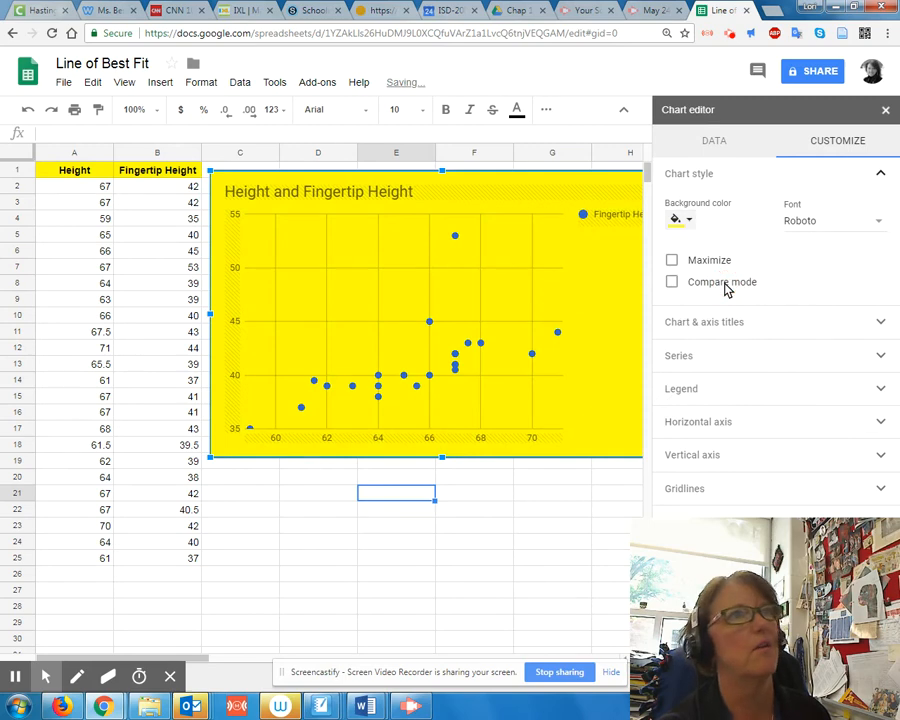
left_click(694, 223)
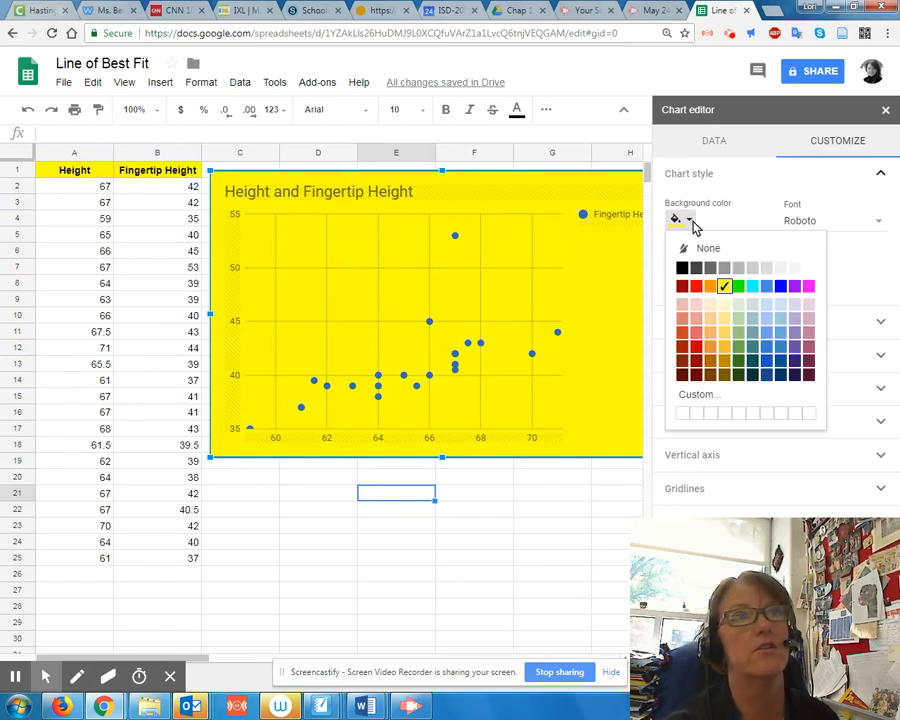
left_click(724, 303)
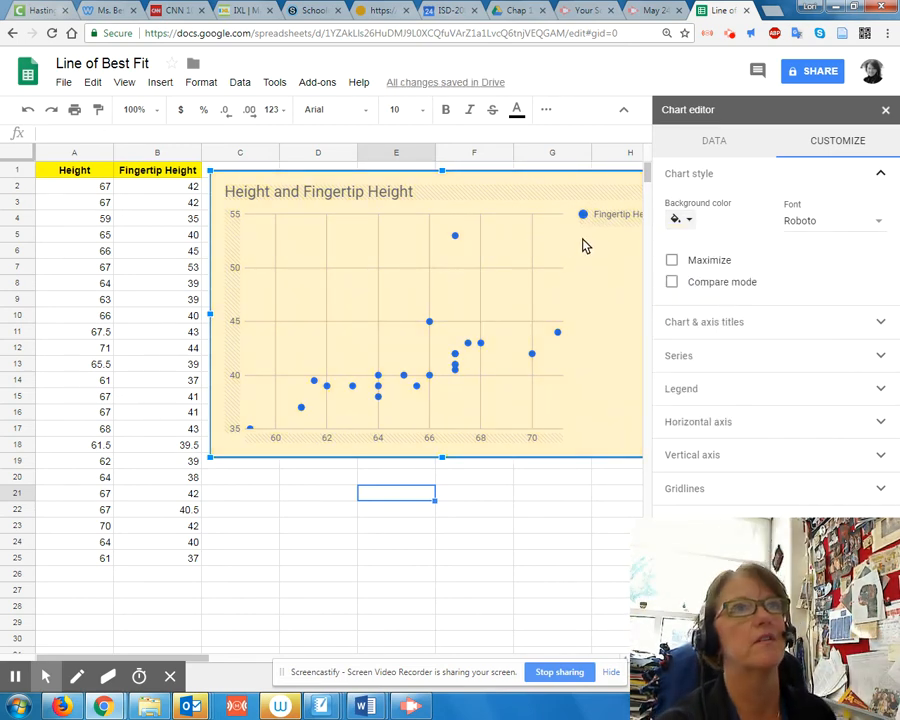
left_click(877, 176)
Add the horizontal axis title "Height" to the scatter chart.
left_click(713, 210)
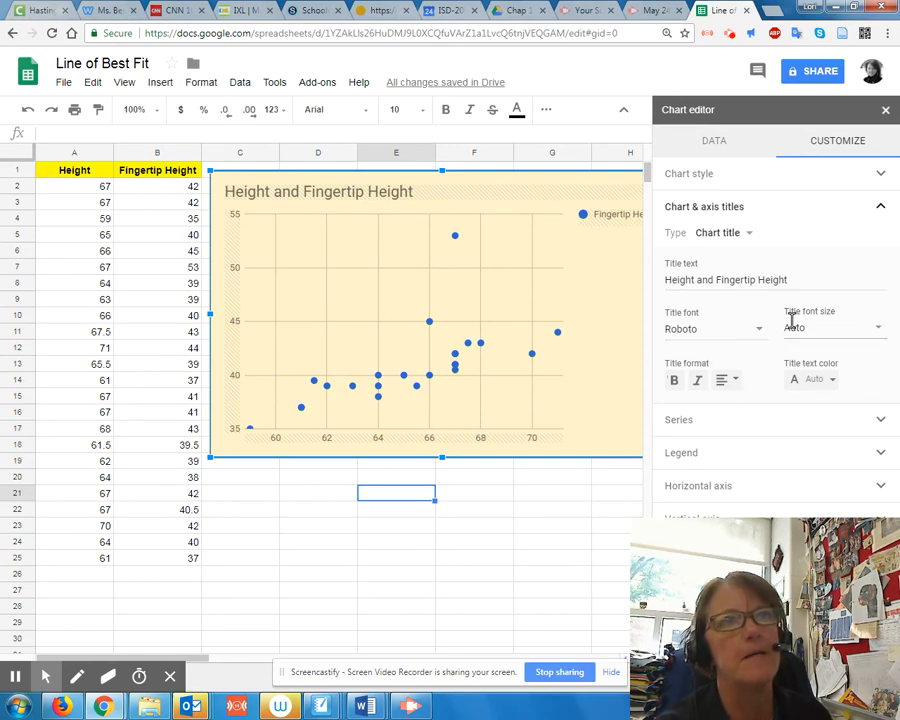
left_click(742, 236)
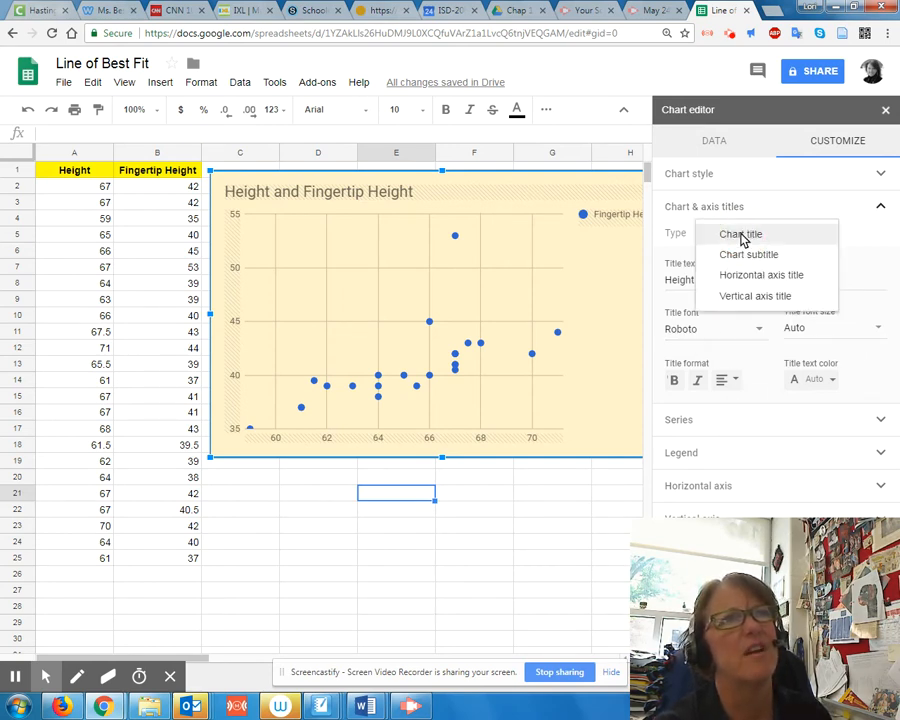
left_click(730, 279)
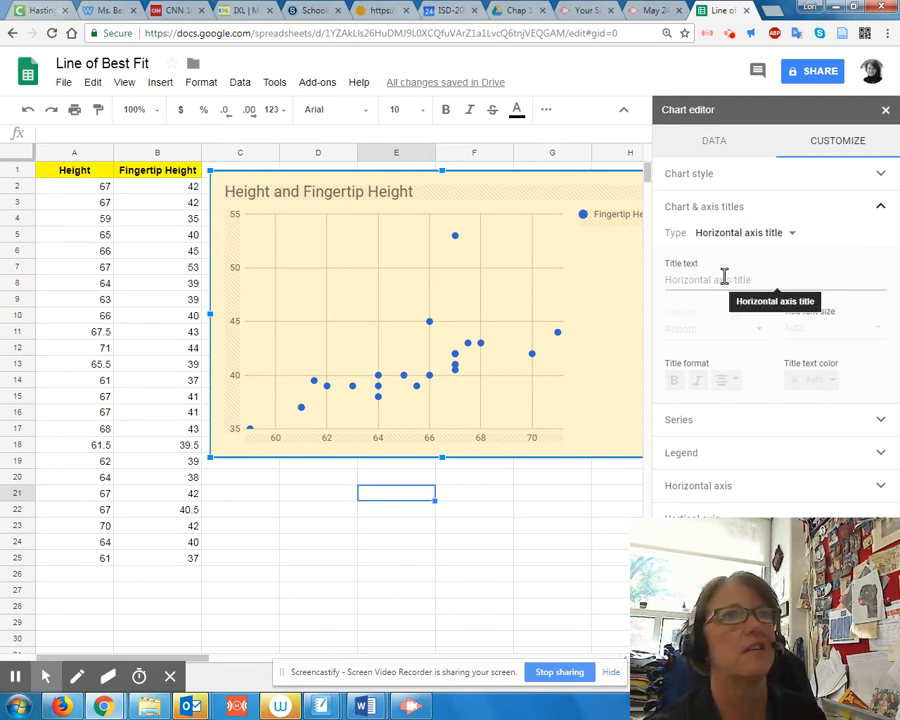
left_click(724, 278)
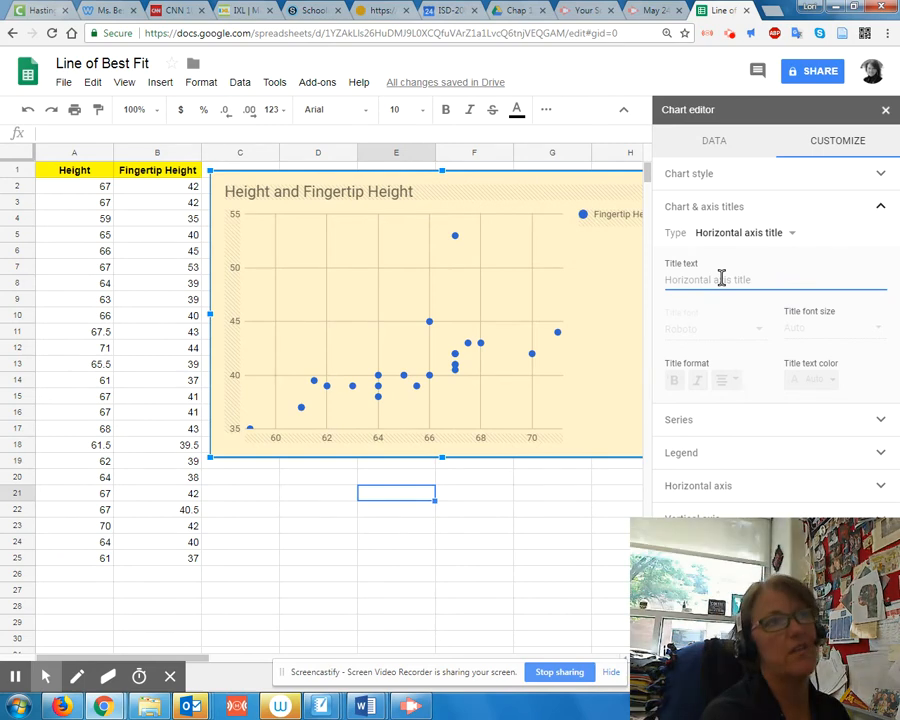
type("H")
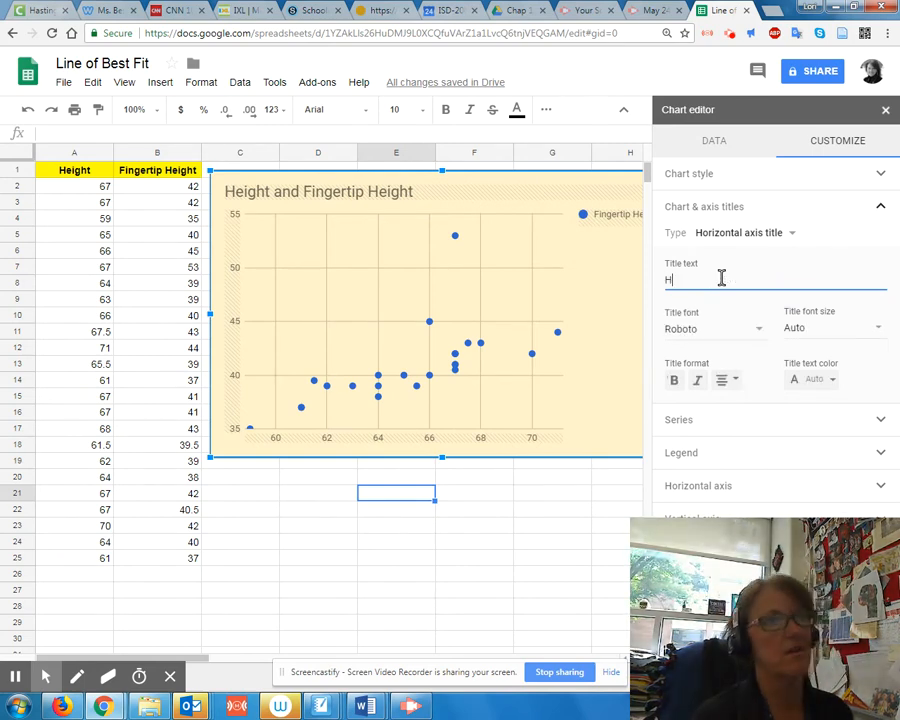
type("eight")
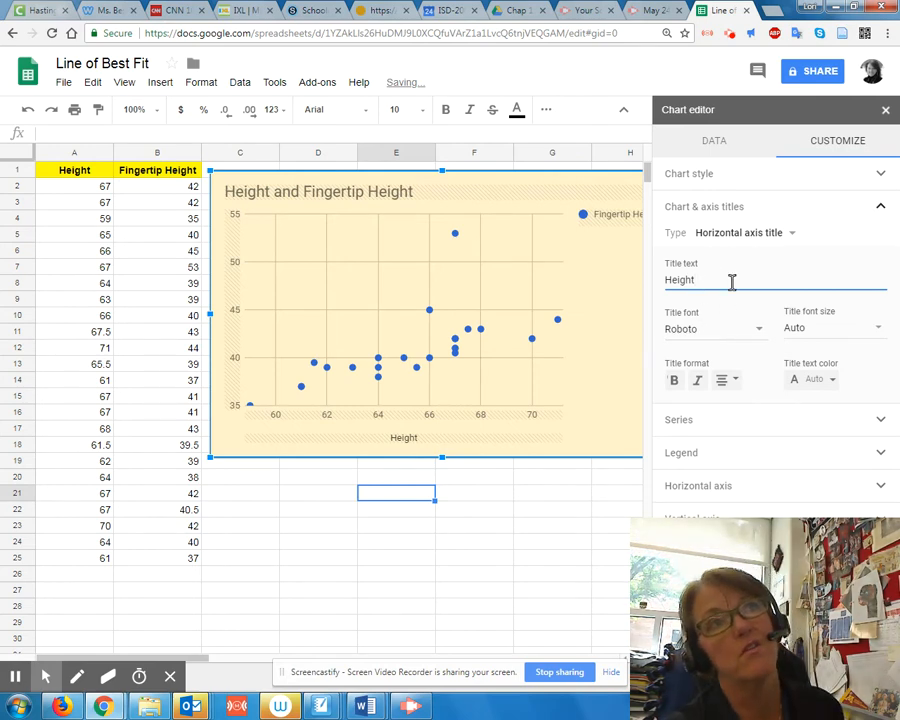
Add the vertical axis title "Fingertip Height" to the scatter chart.
left_click(765, 234)
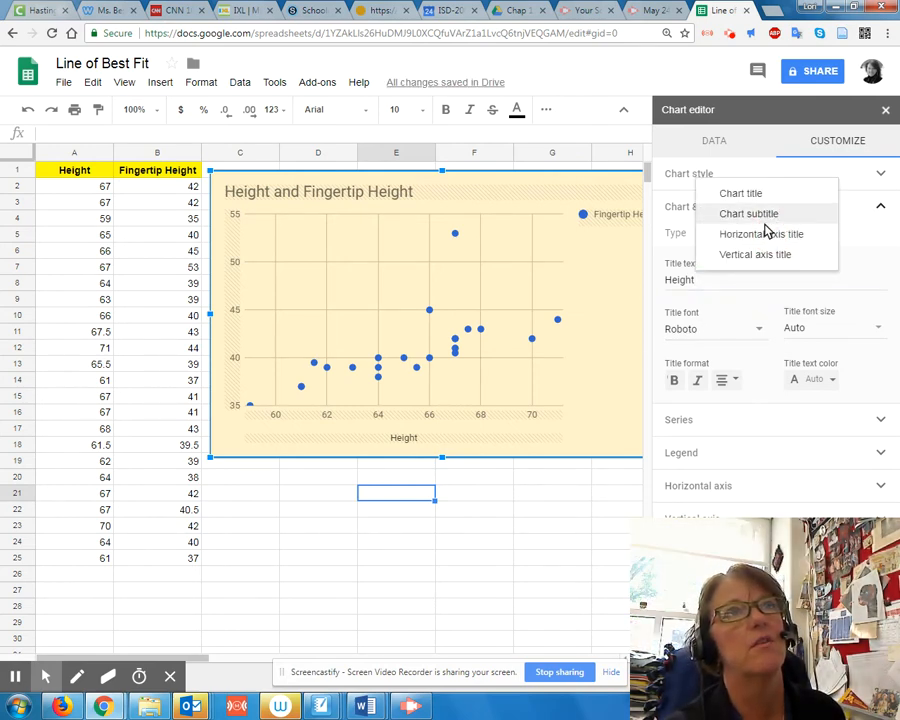
left_click(765, 256)
left_click(749, 279)
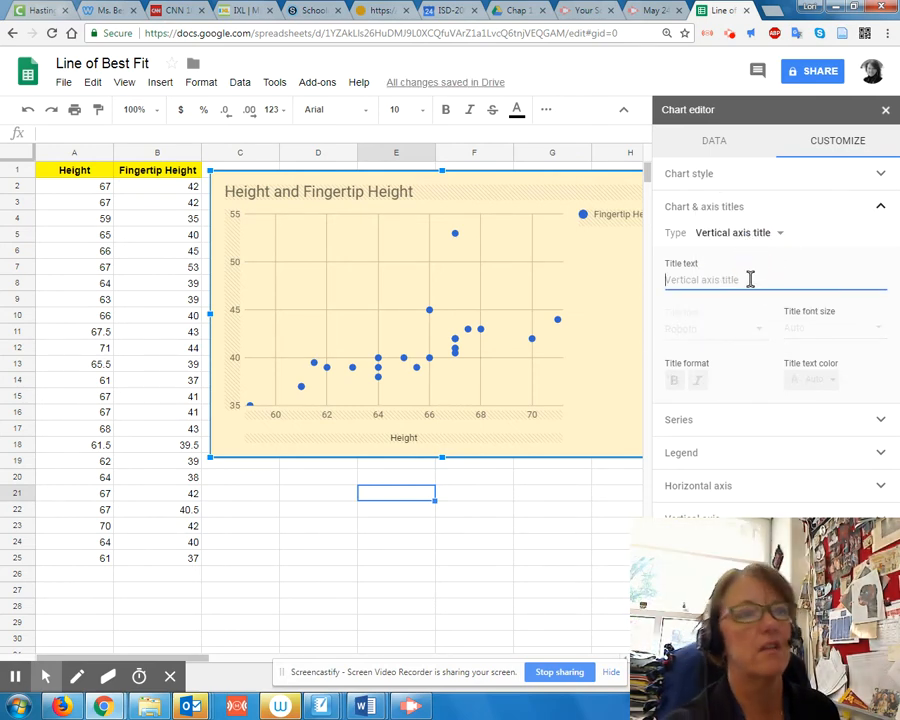
type("Finge")
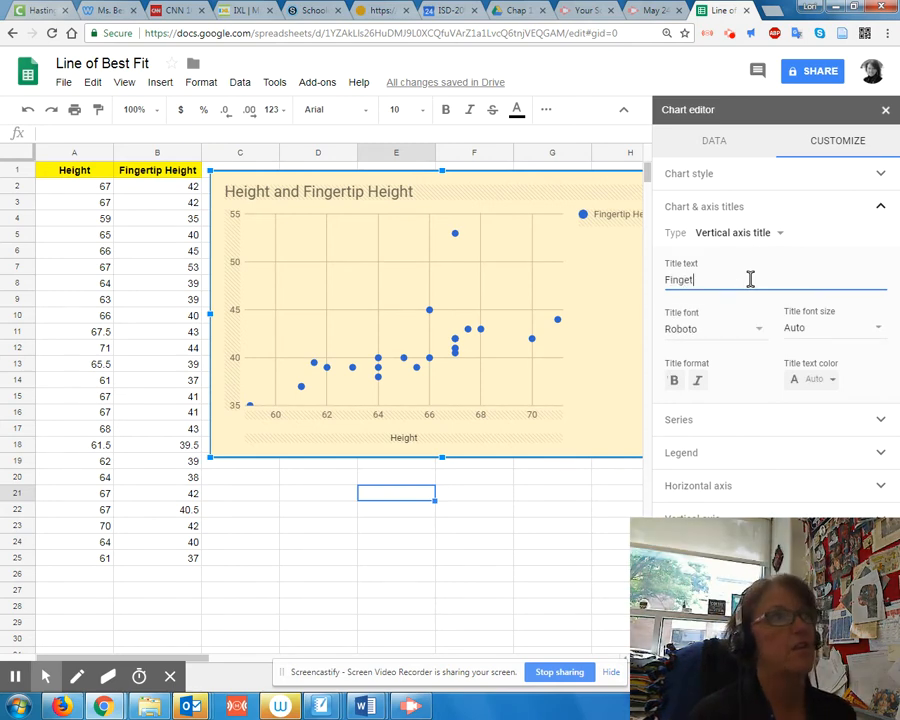
type("trip H")
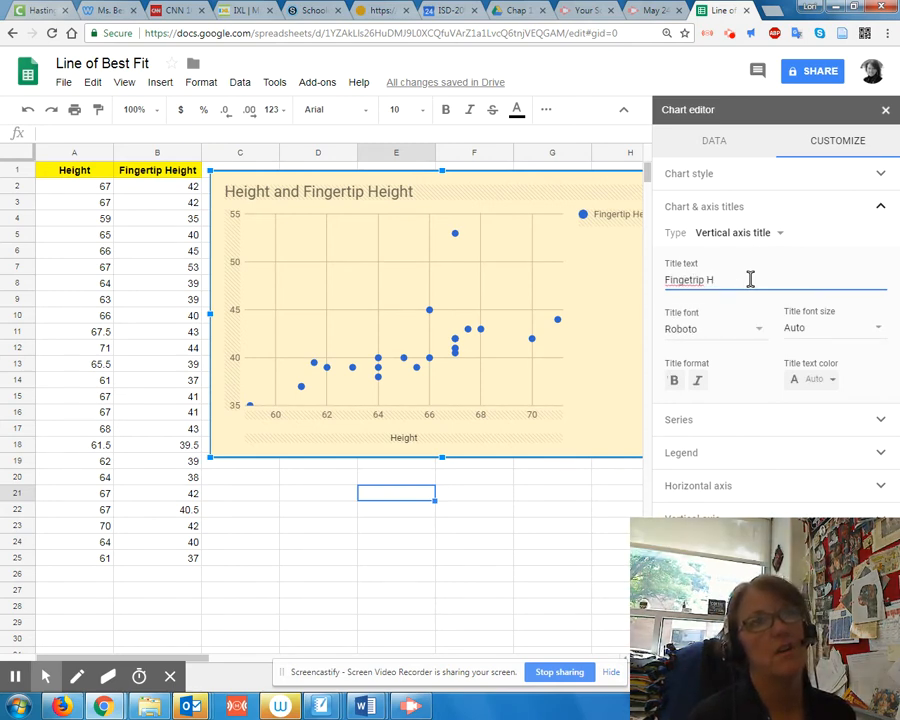
key("BackSpace")
key("BackSpace")
key("BackSpace")
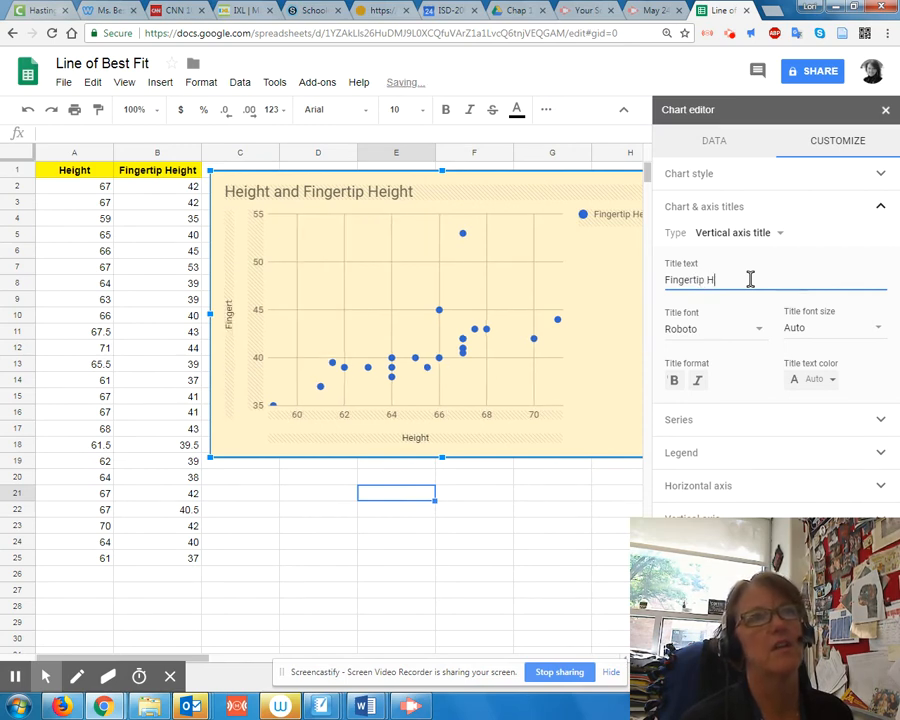
type("rtip Height")
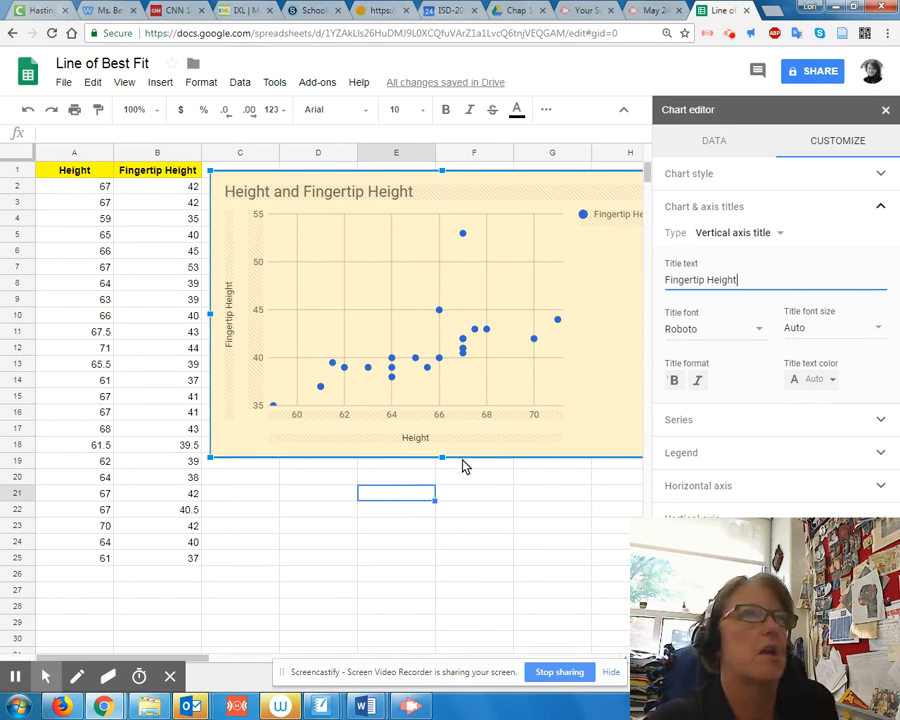
left_click(752, 208)
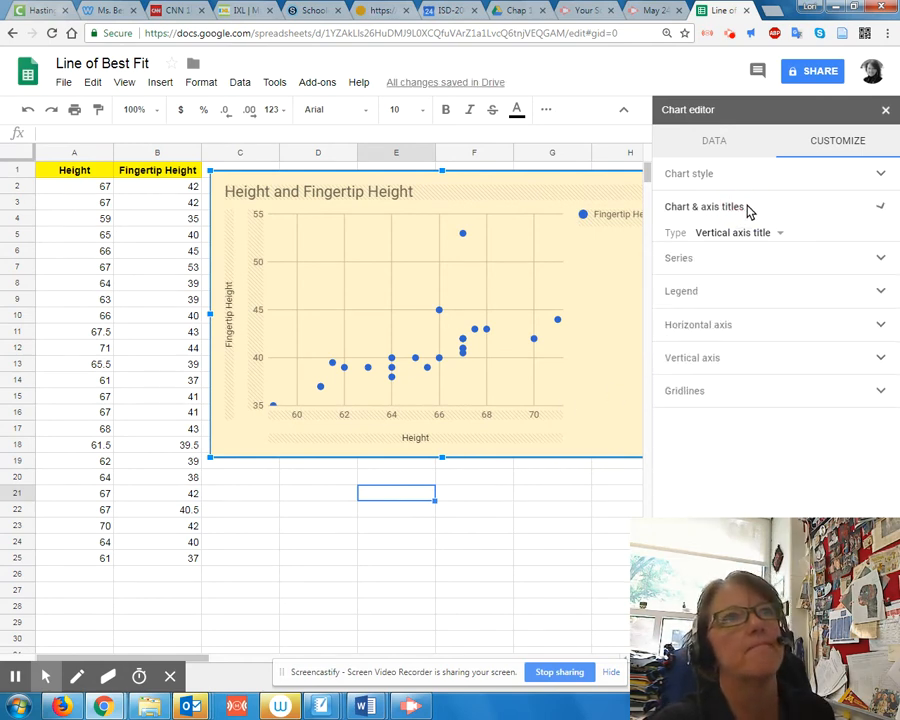
Change the Fingertip Height series color to pure blue, after trying cyan.
left_click(680, 244)
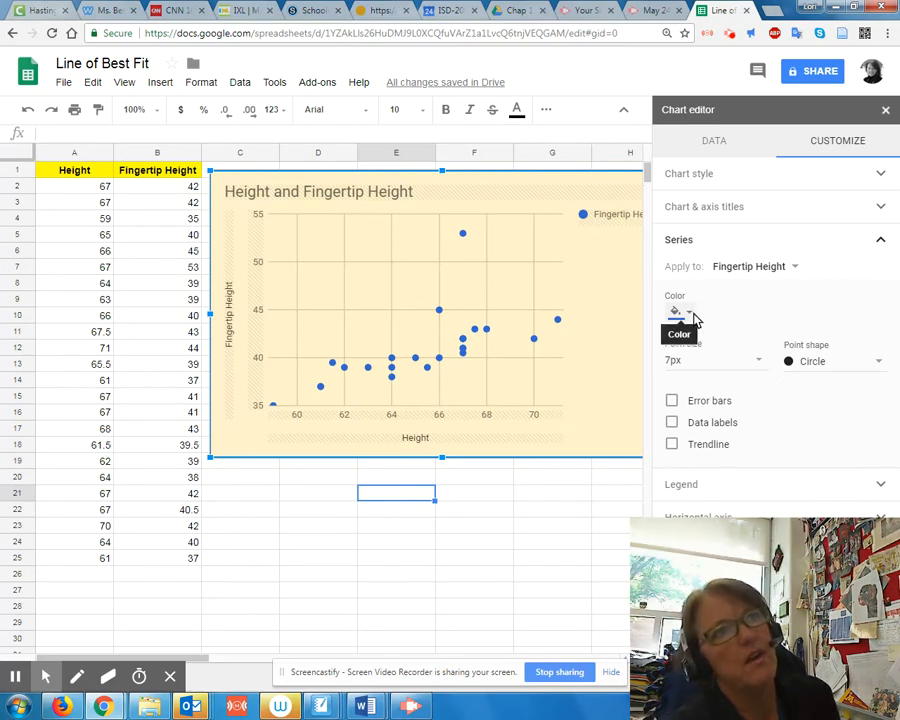
left_click(694, 316)
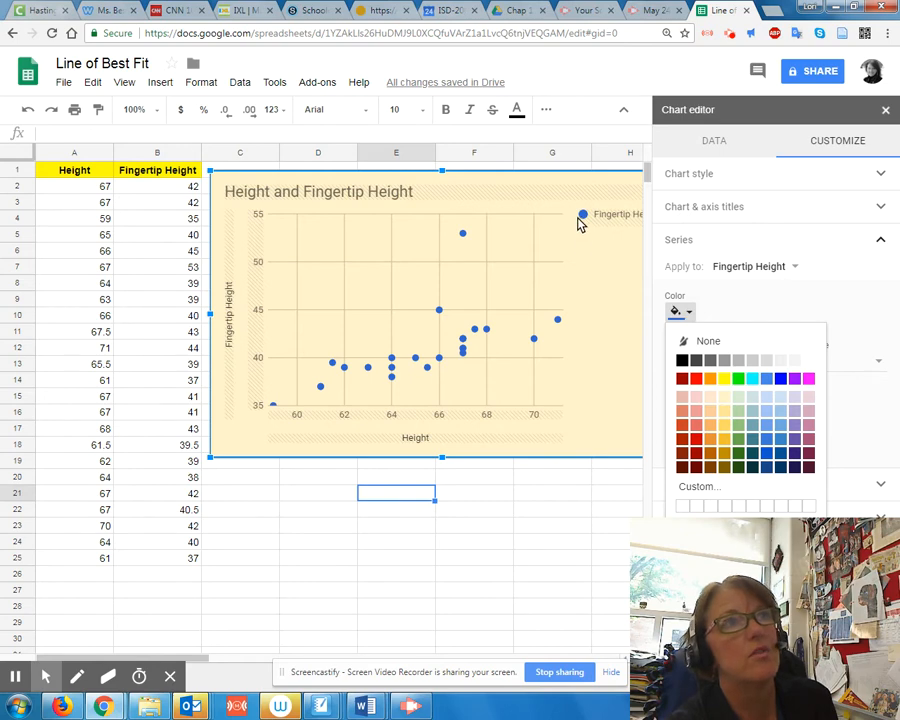
left_click(752, 379)
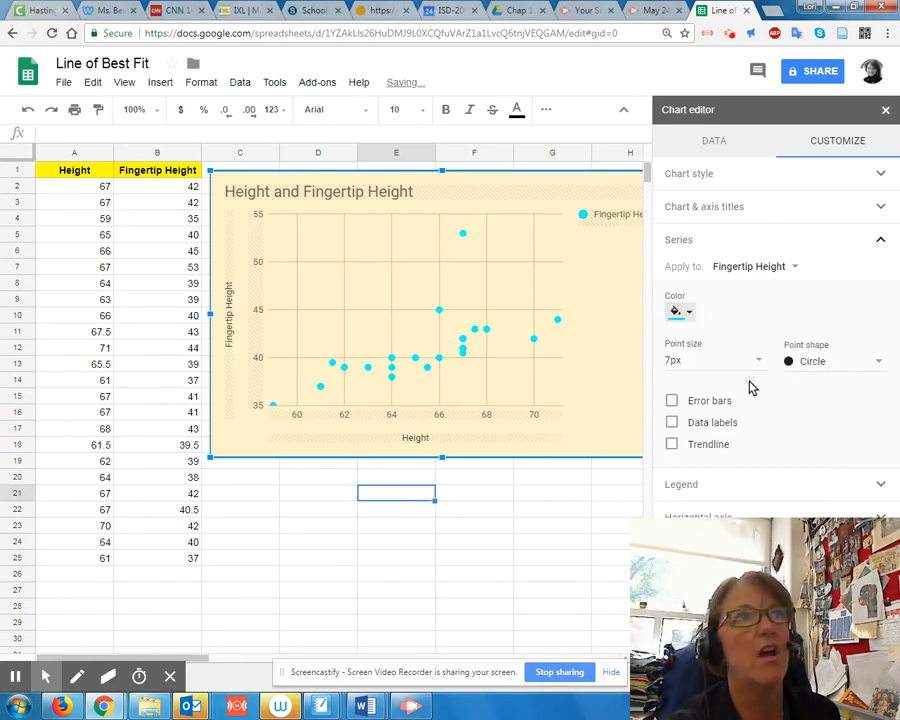
left_click(688, 311)
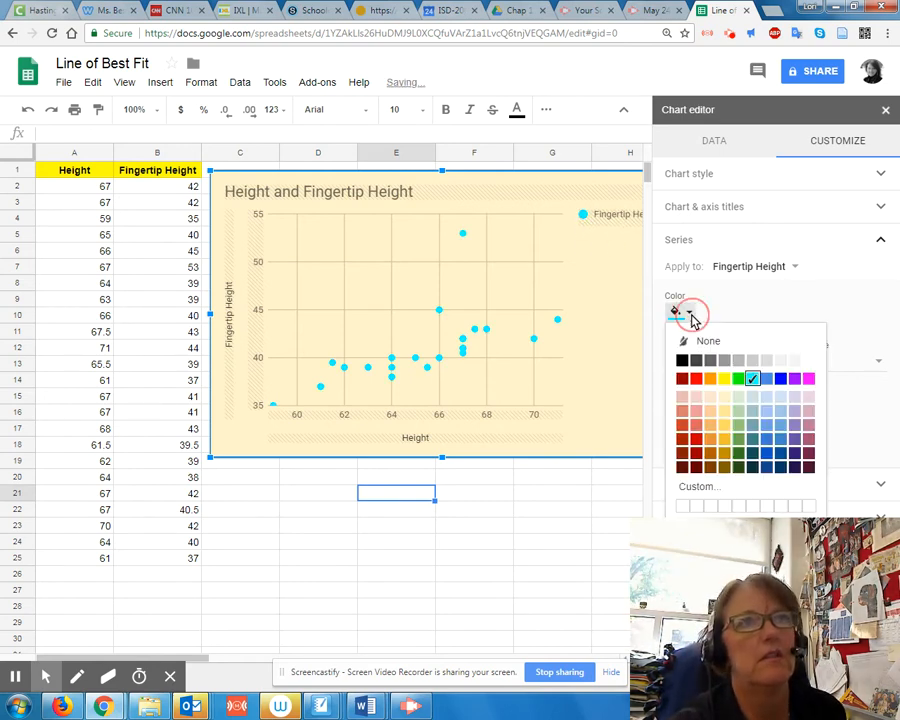
left_click(781, 379)
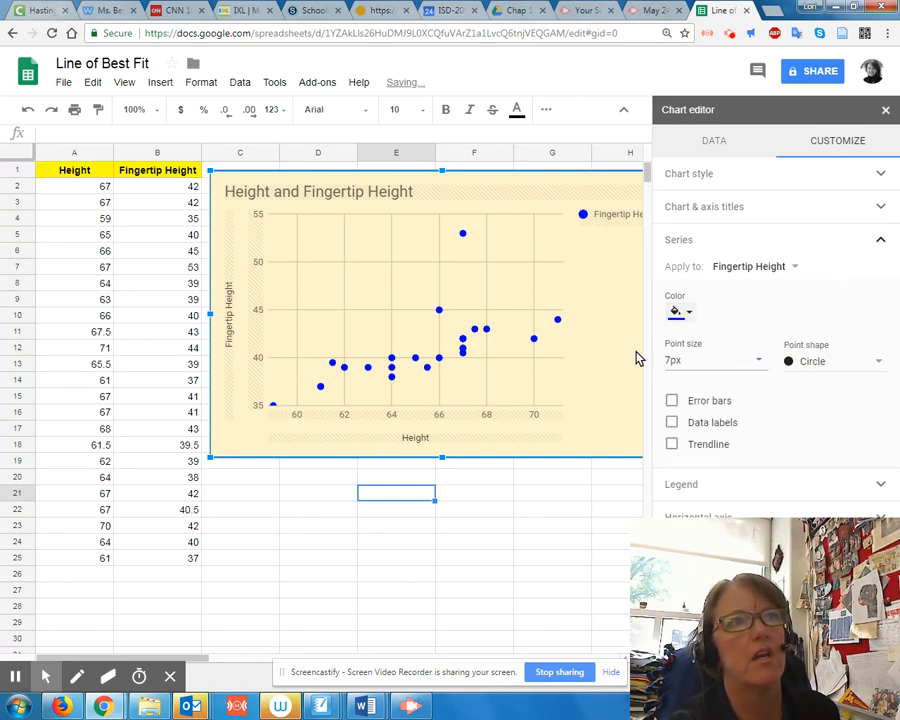
Change the point shape of the Fingertip Height series to Star.
left_click(805, 361)
left_click(806, 430)
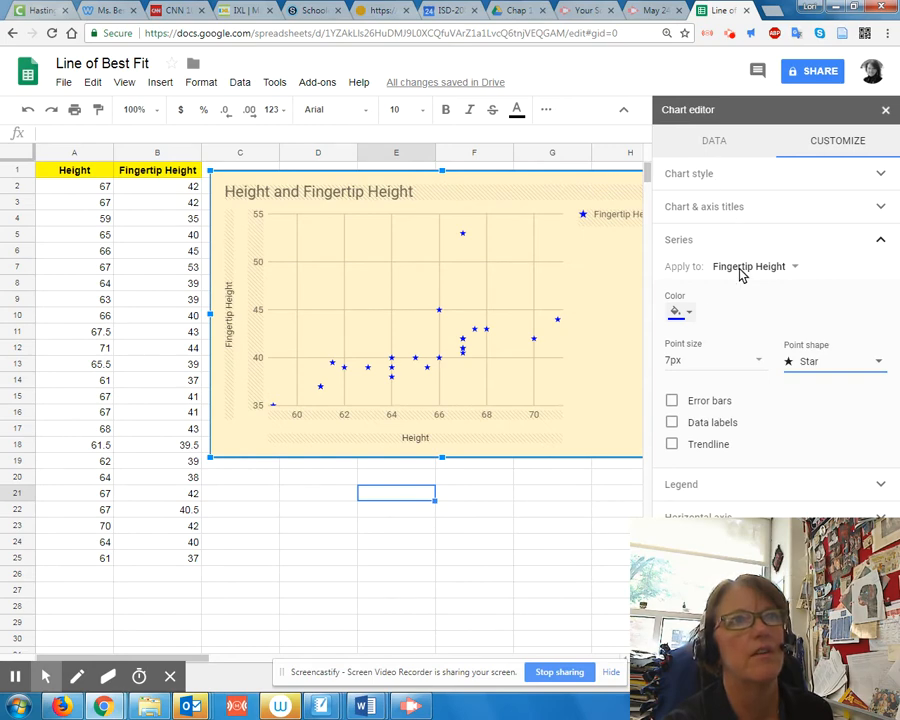
left_click(686, 244)
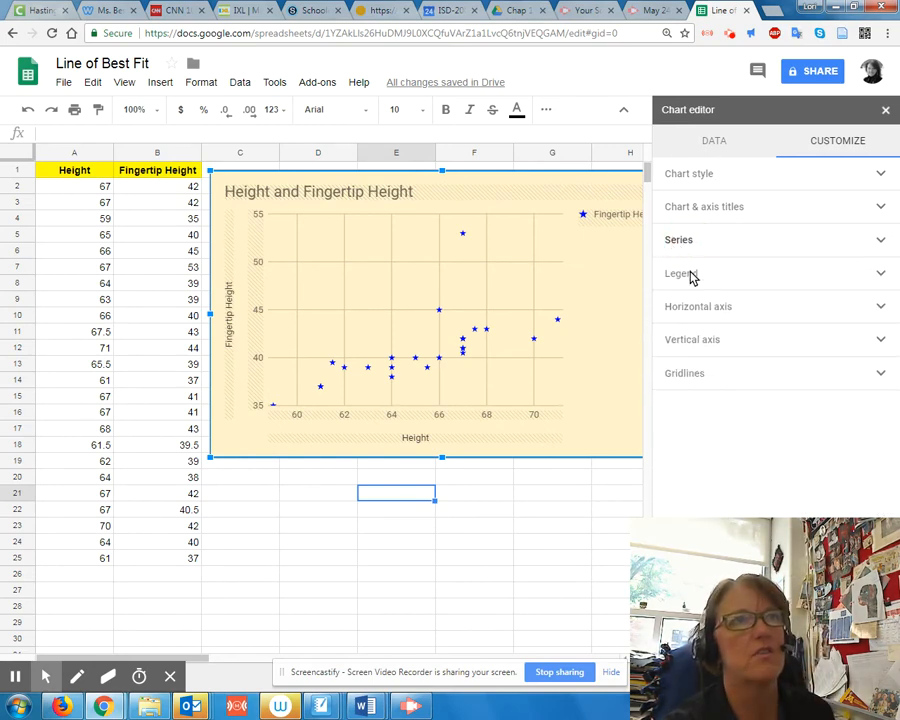
Try the chart legend in the Inside position, and remove it by setting the position to None.
left_click(690, 280)
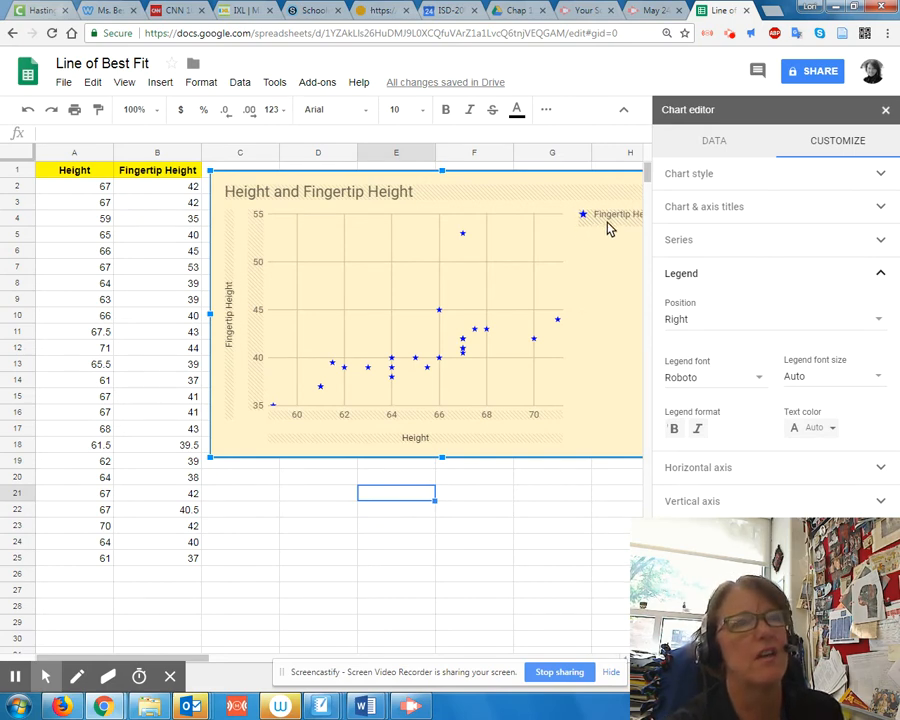
left_click(680, 322)
left_click(681, 327)
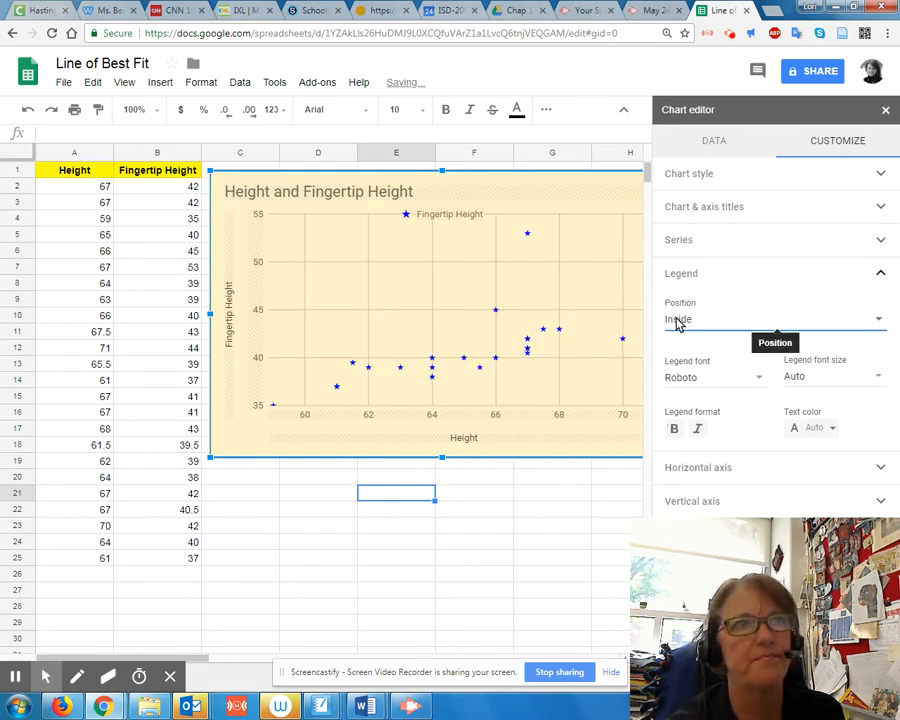
left_click(677, 322)
left_click(688, 214)
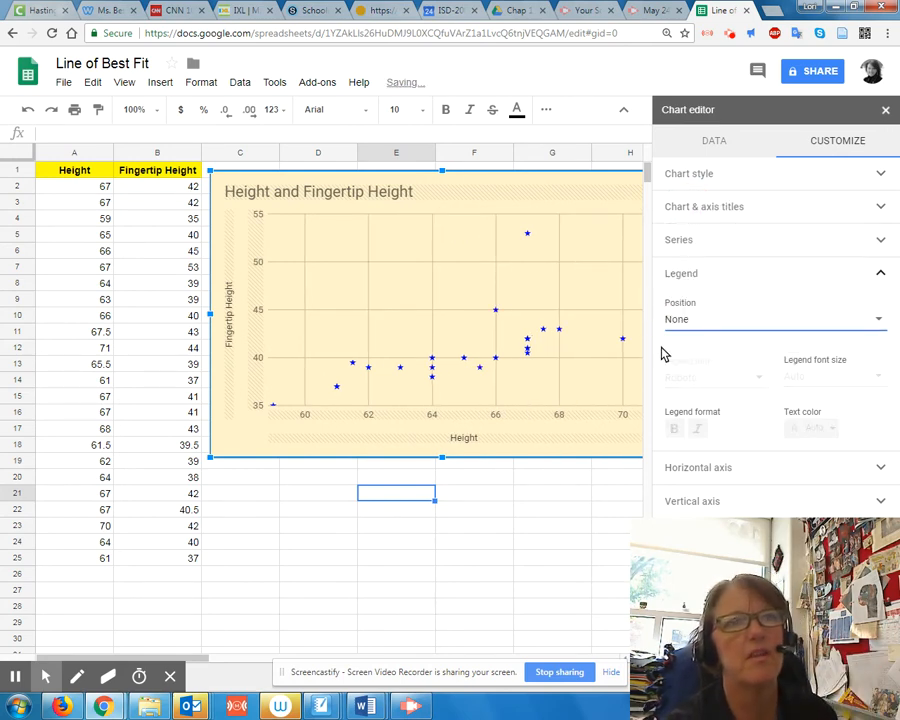
Set the chart's horizontal axis range to a minimum of 57 and a maximum of 74.
left_click(692, 275)
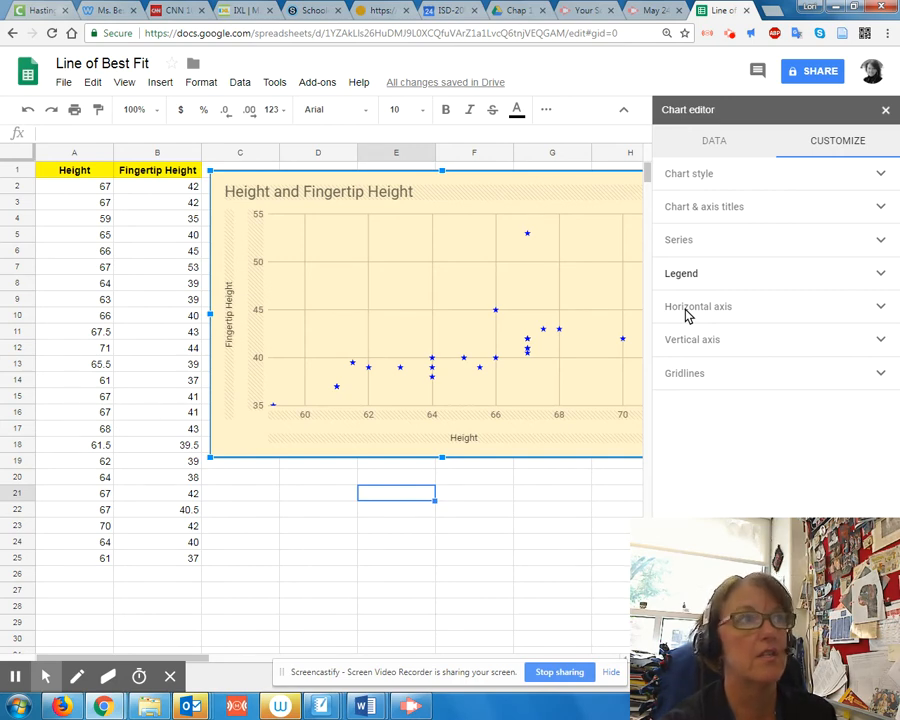
left_click(686, 312)
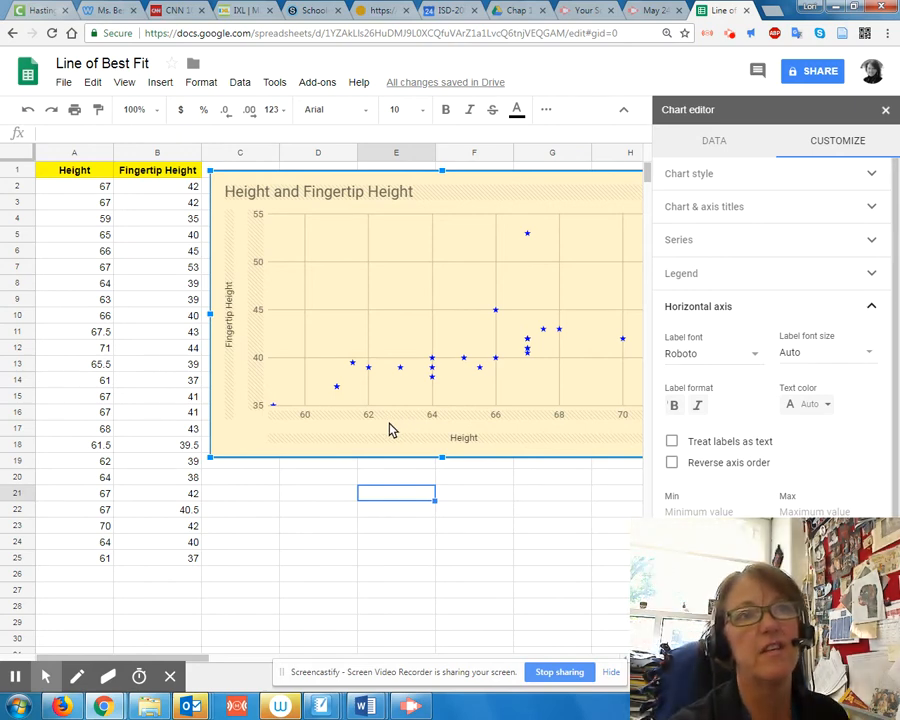
left_click(684, 512)
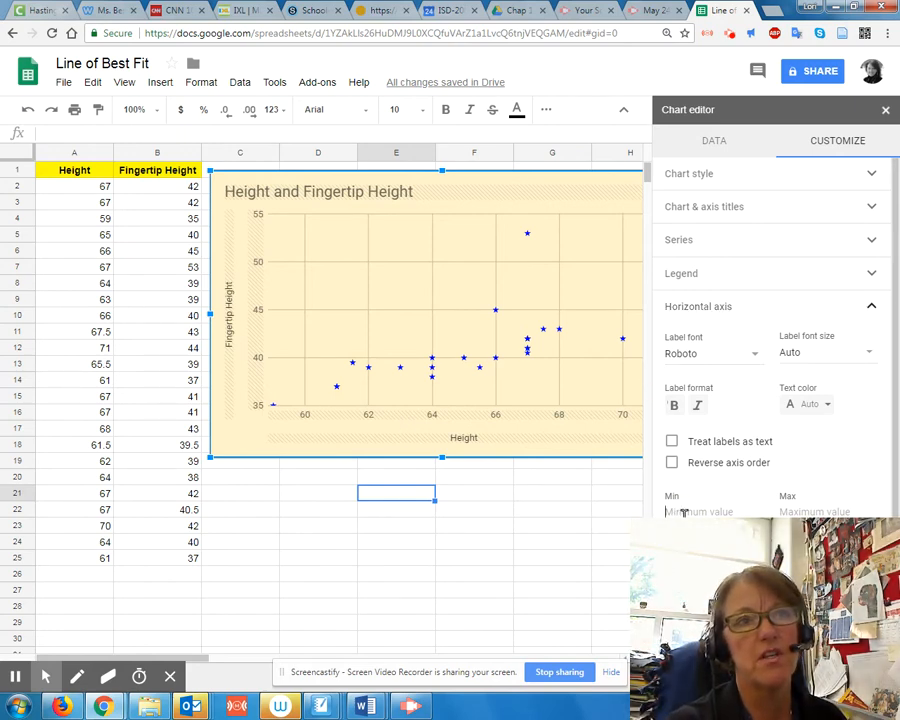
type("57")
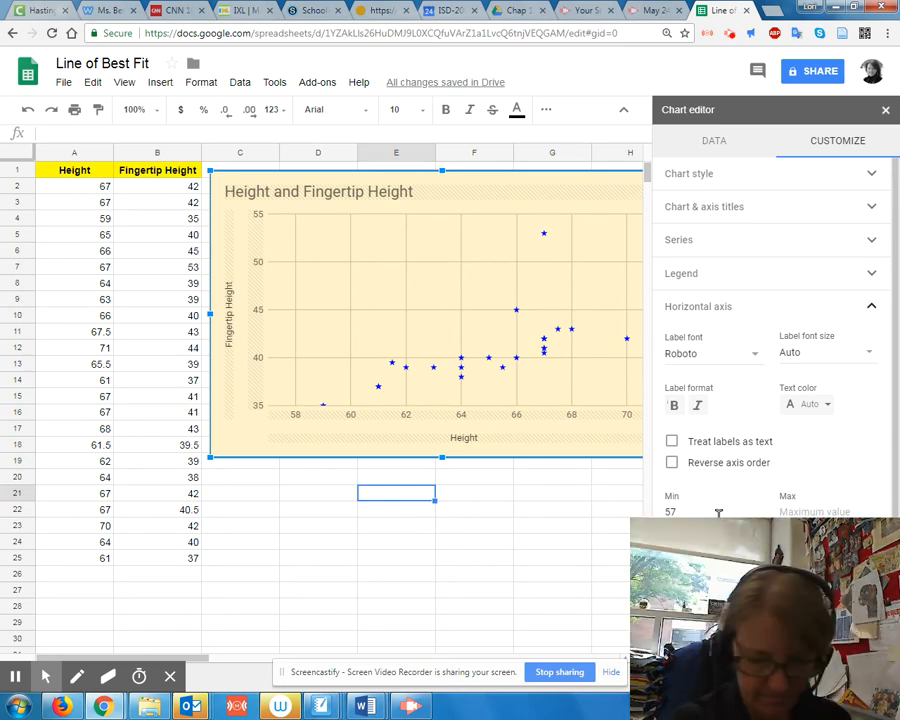
type("74")
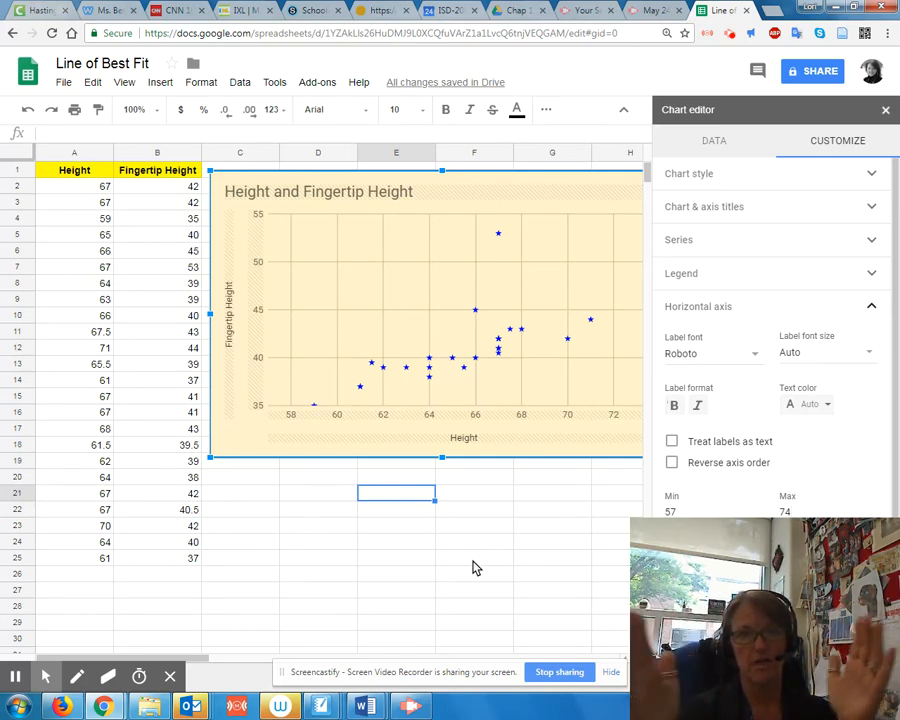
left_click(704, 315)
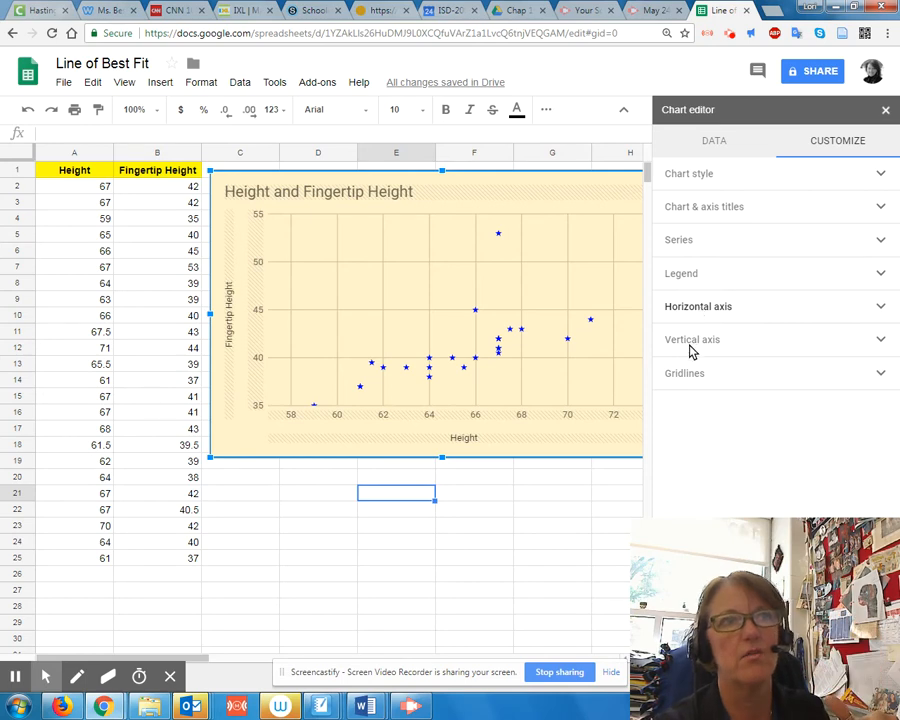
Set the minimum value of the chart's vertical axis to 32.
left_click(688, 345)
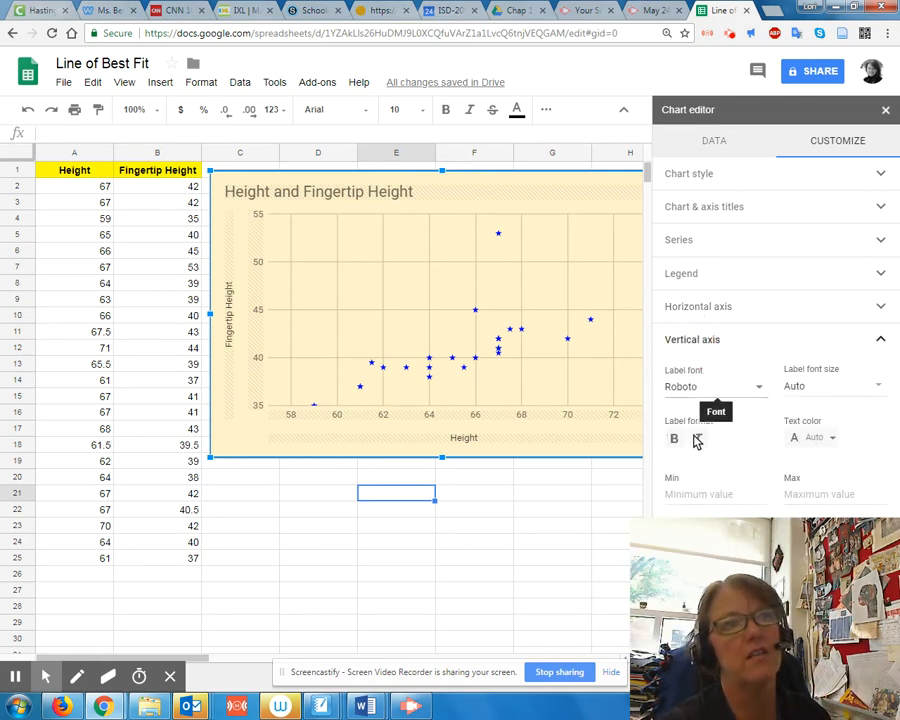
left_click(685, 493)
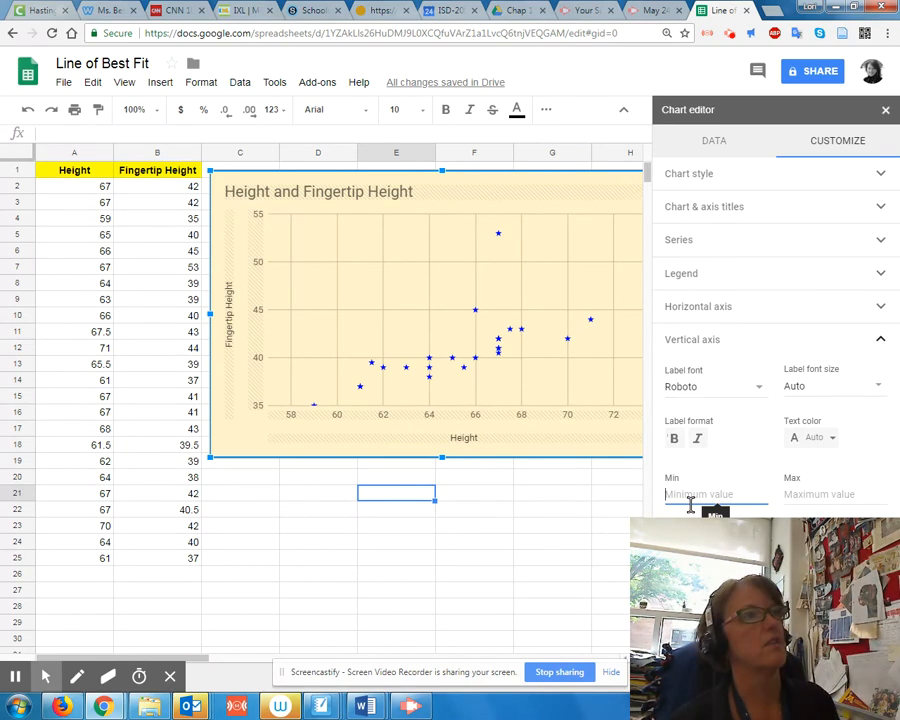
type("32")
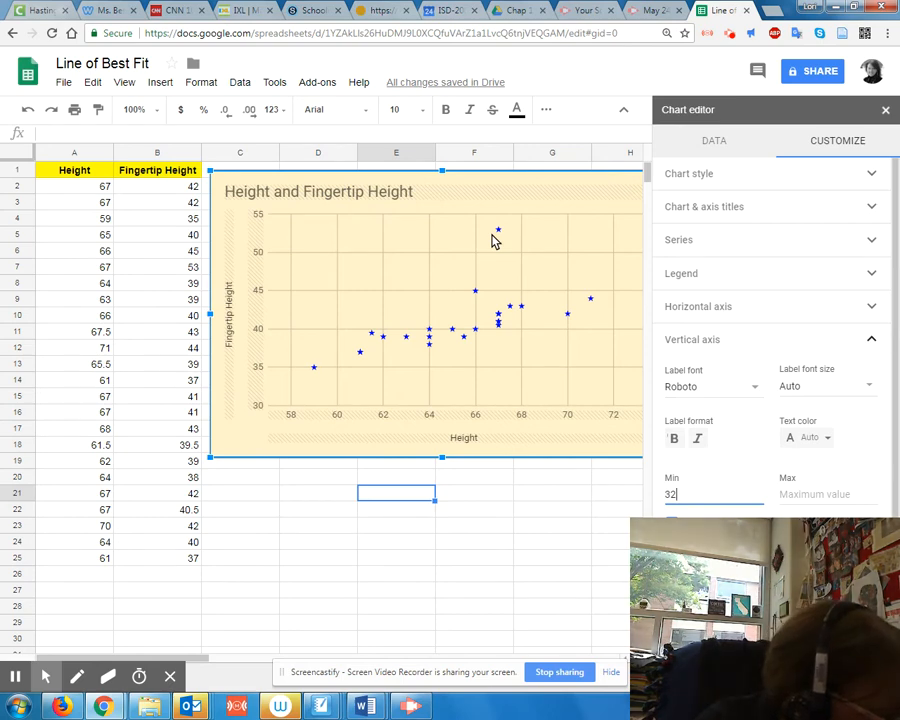
Correct the outlying fingertip height in cell B7 to 43.
mouse_move(497, 236)
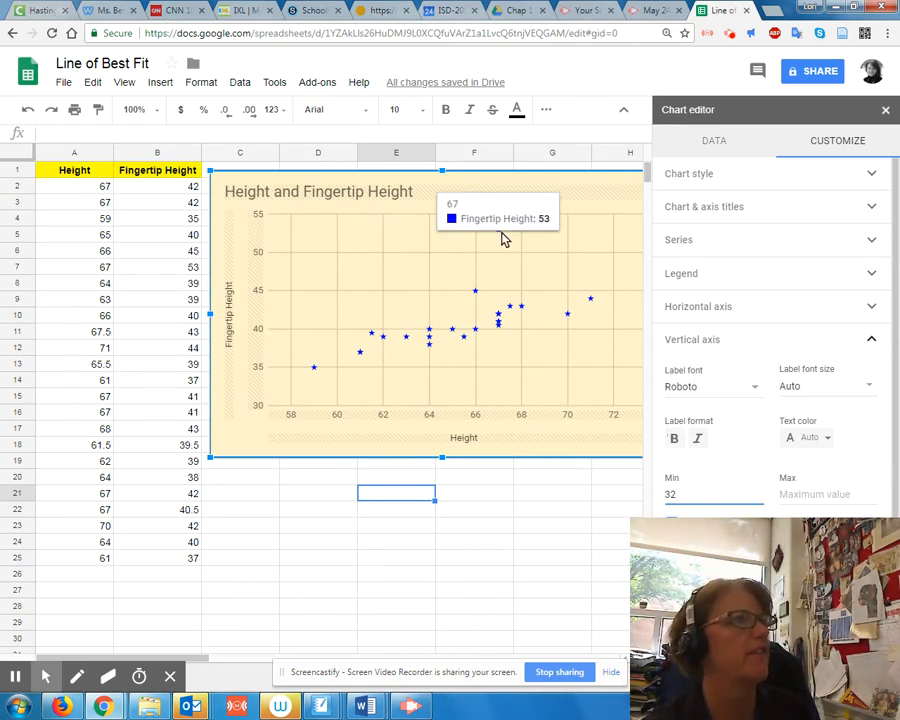
left_click(173, 277)
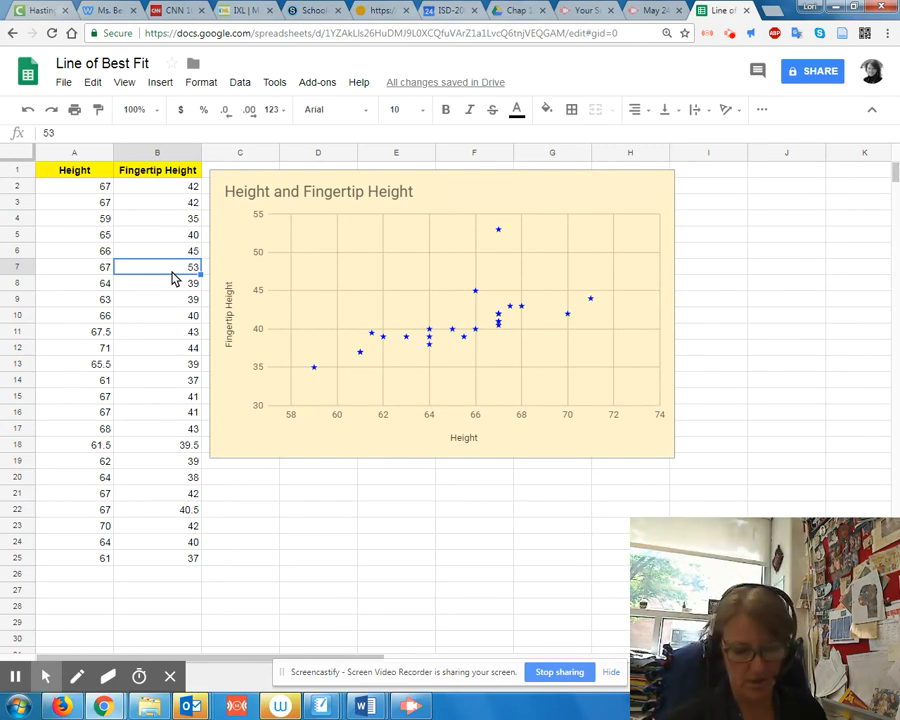
type("4")
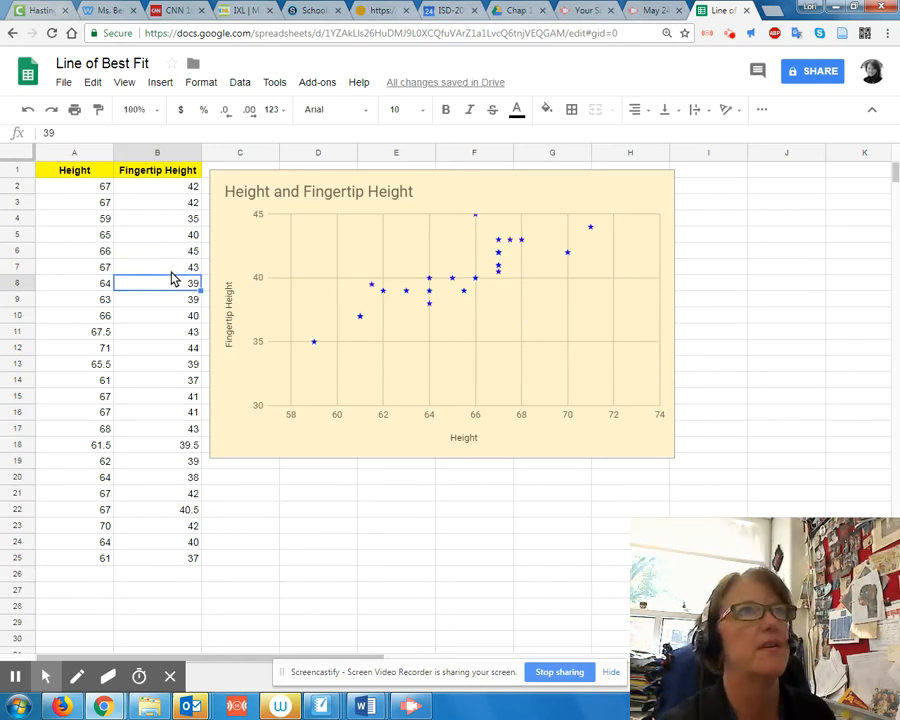
Reopen the scatter chart for editing and set the vertical axis maximum to 46.
left_click(629, 223)
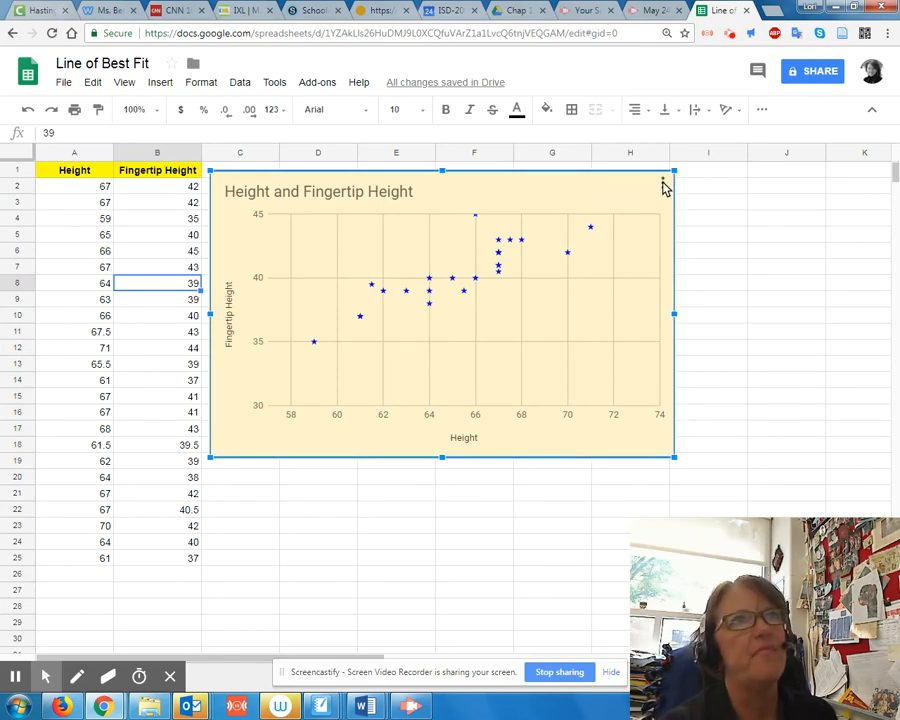
left_click(663, 184)
left_click(620, 207)
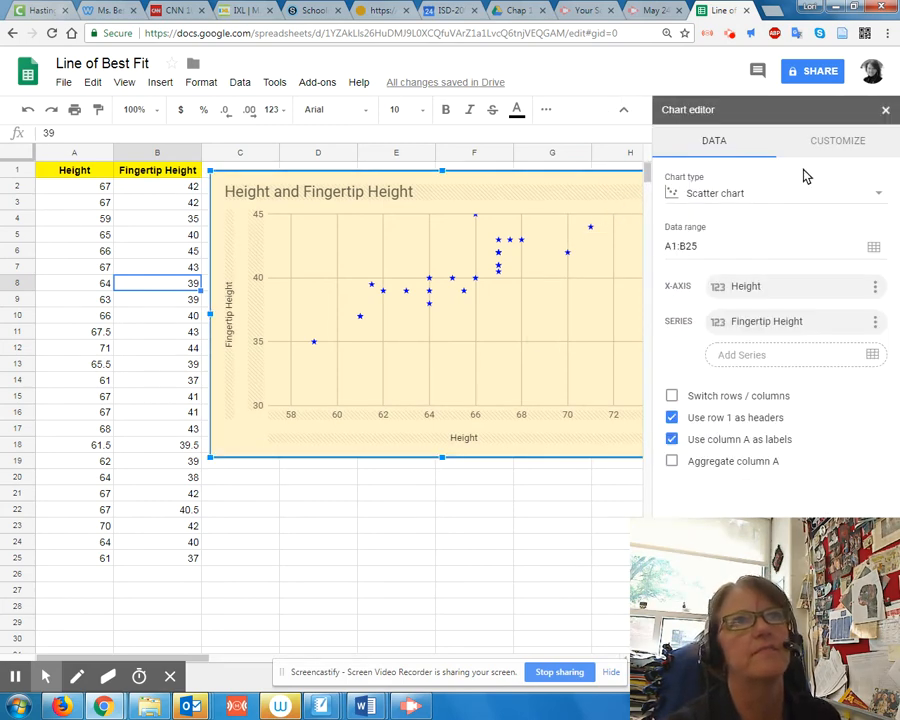
left_click(836, 139)
left_click(694, 340)
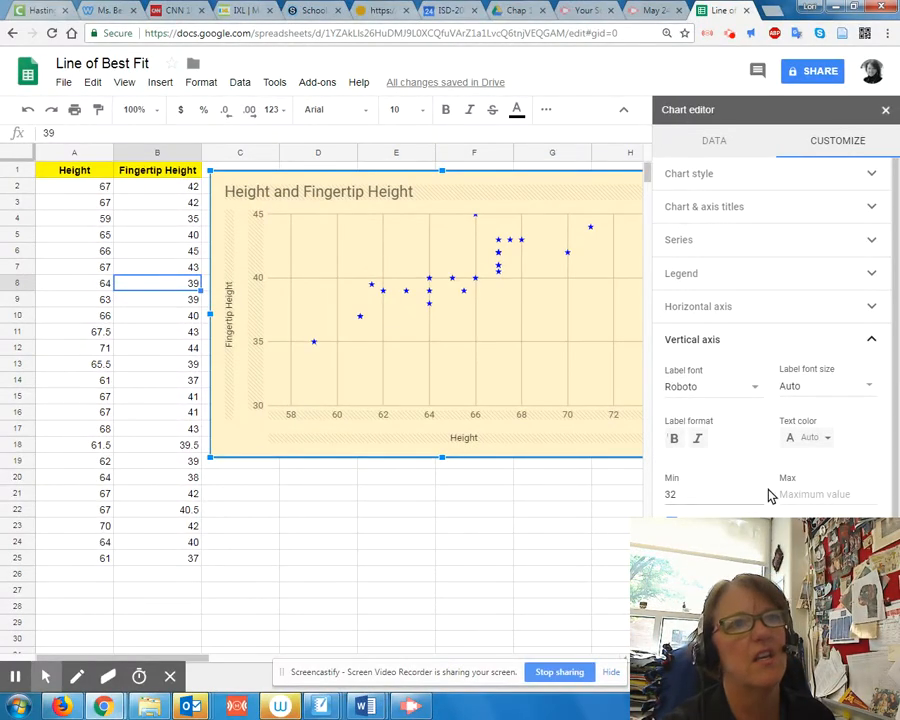
left_click(777, 490)
type("46")
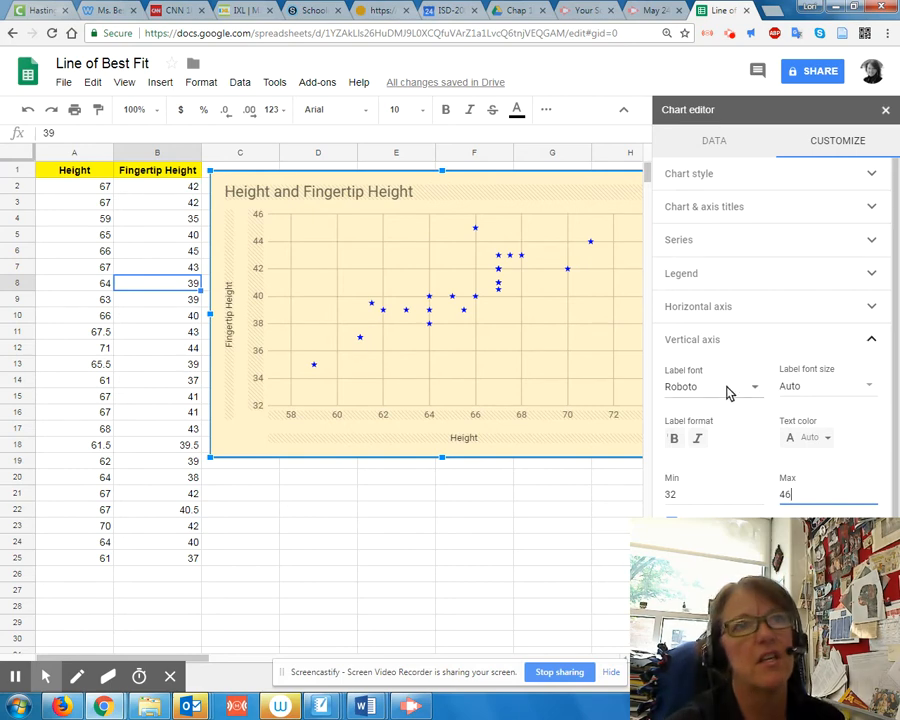
left_click(695, 341)
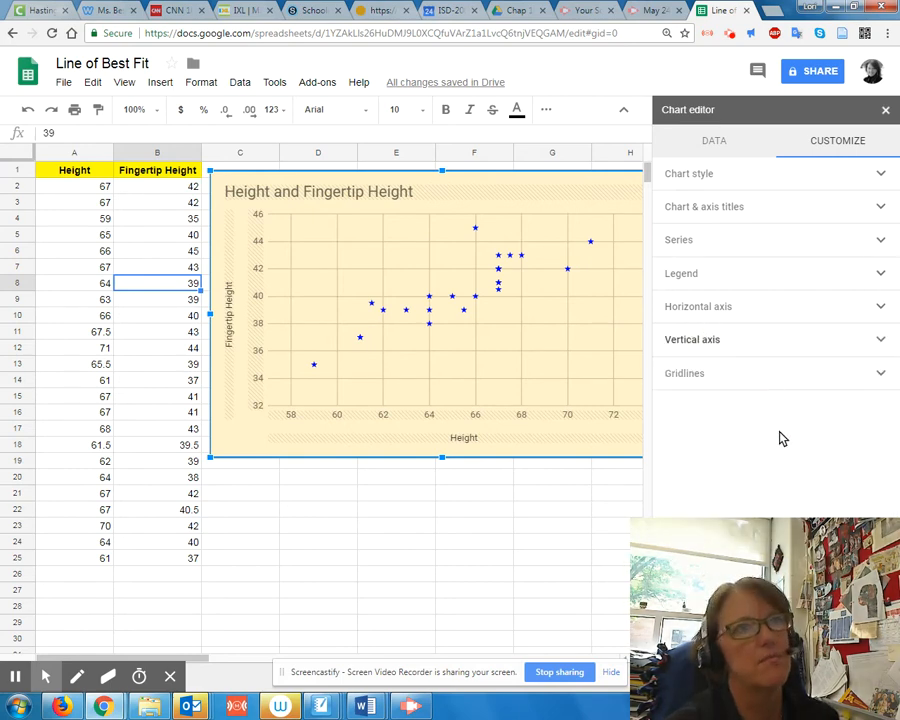
Review the chart's gridline settings for the horizontal and vertical axes.
left_click(682, 377)
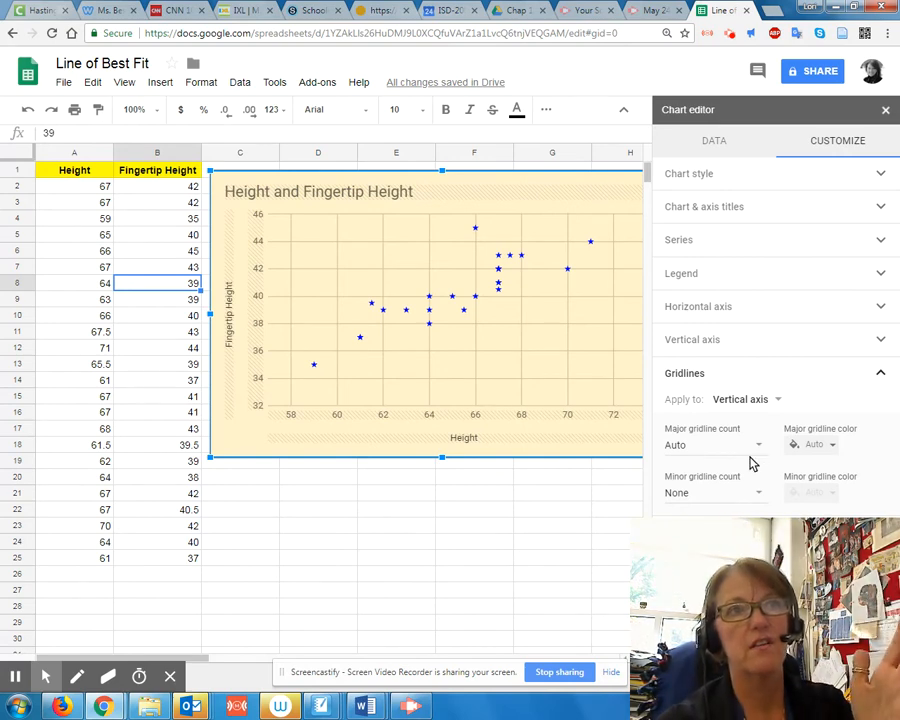
left_click(751, 401)
left_click(752, 381)
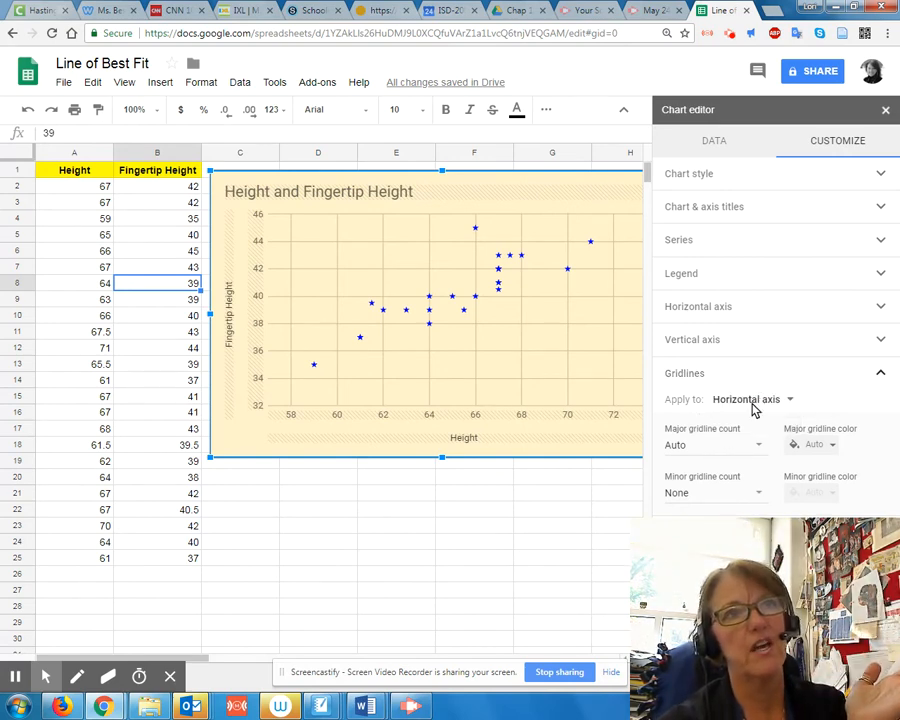
left_click(750, 402)
left_click(748, 421)
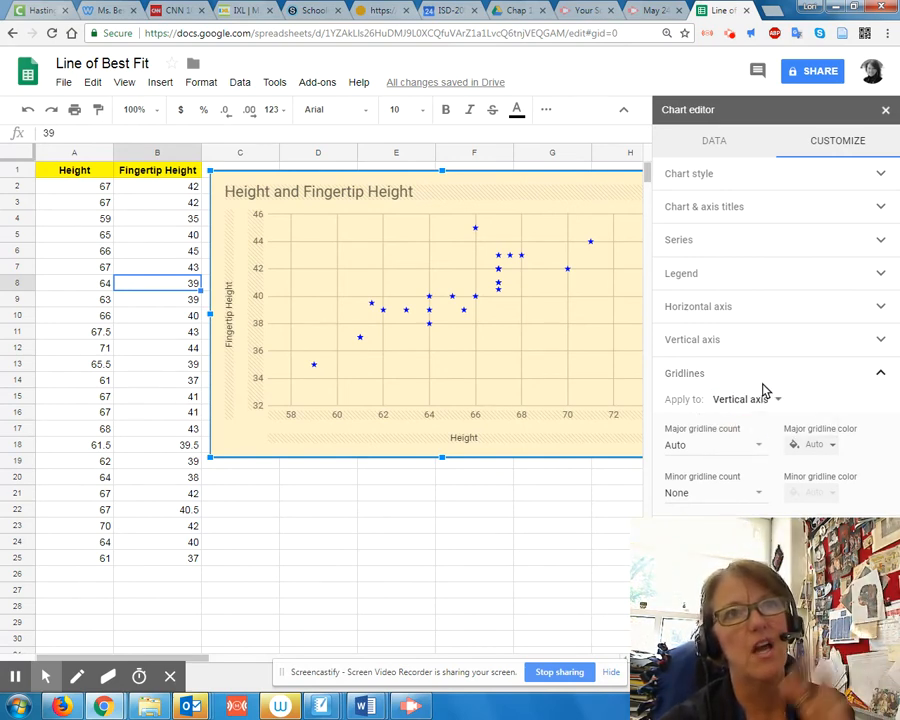
left_click(690, 383)
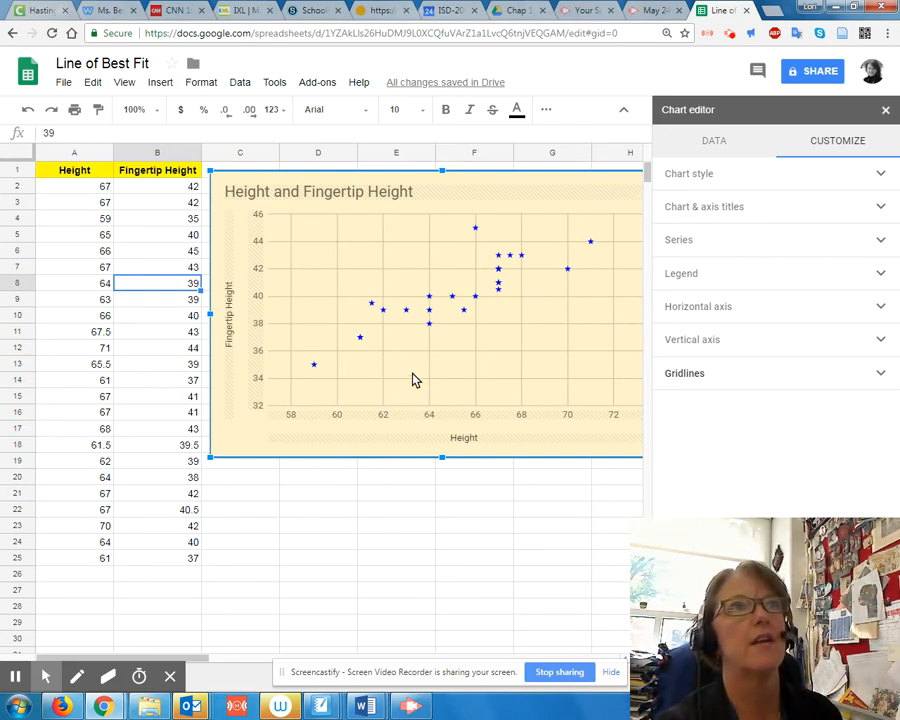
Add a trendline to the Fingertip Height series and close the chart editor.
left_click(686, 245)
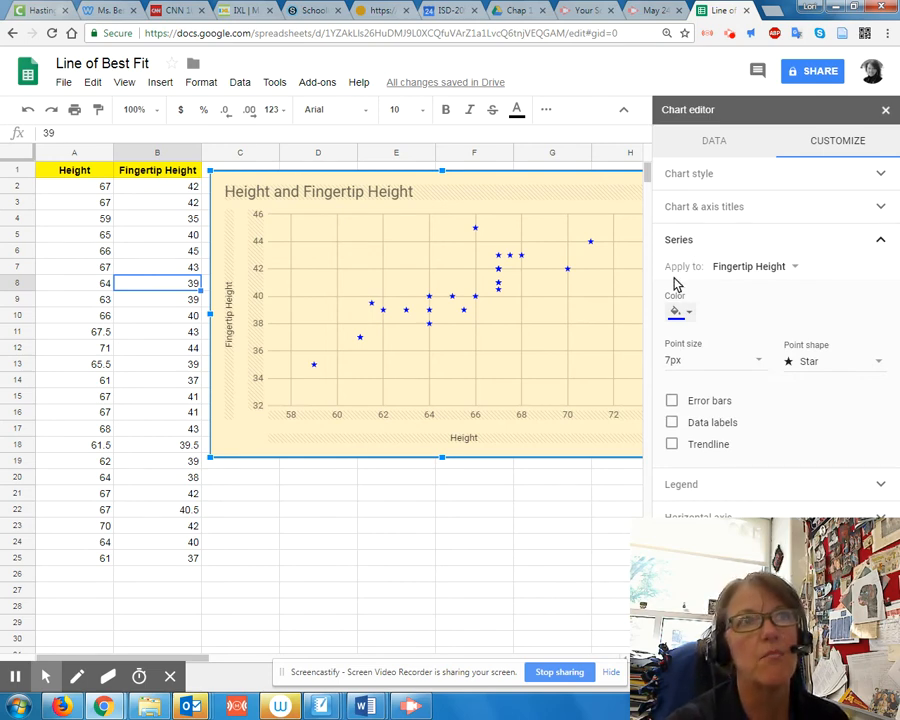
left_click(672, 445)
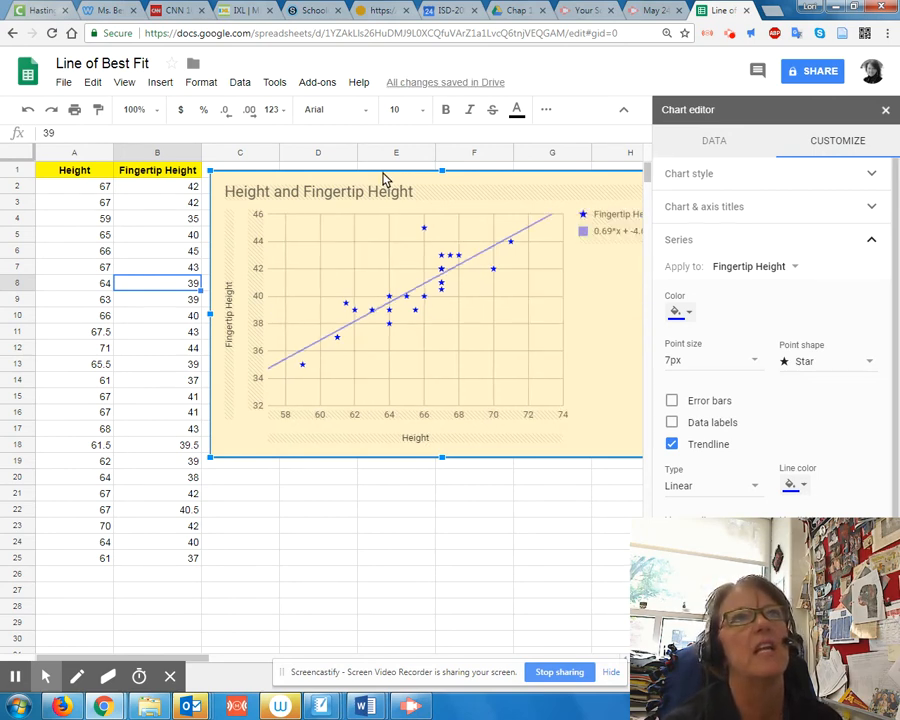
left_click(885, 111)
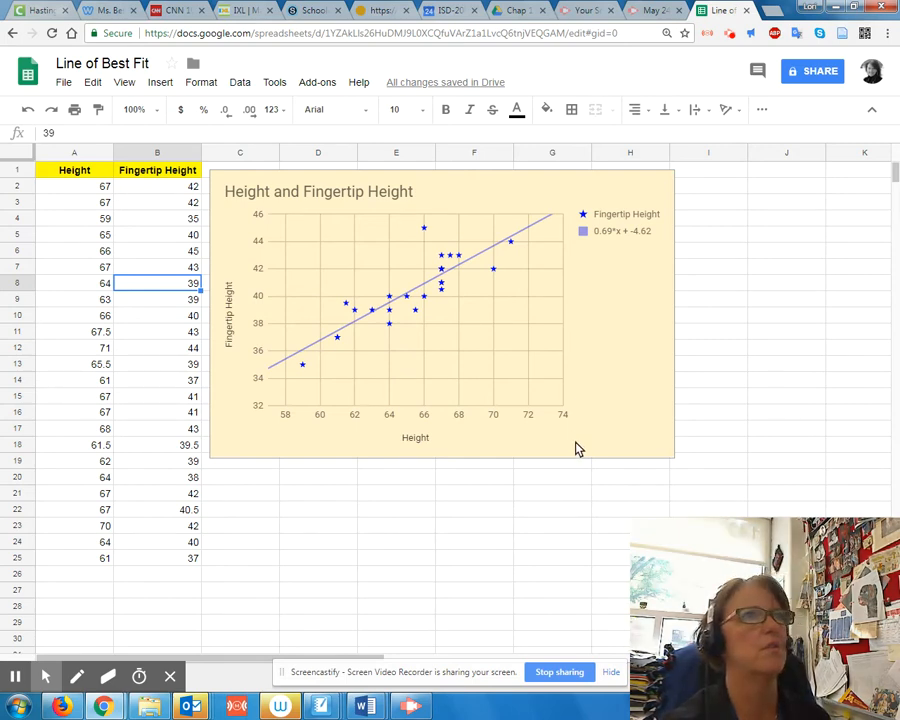
Reopen the scatter chart for editing and set the horizontal axis minimum to 0.
left_click(592, 356)
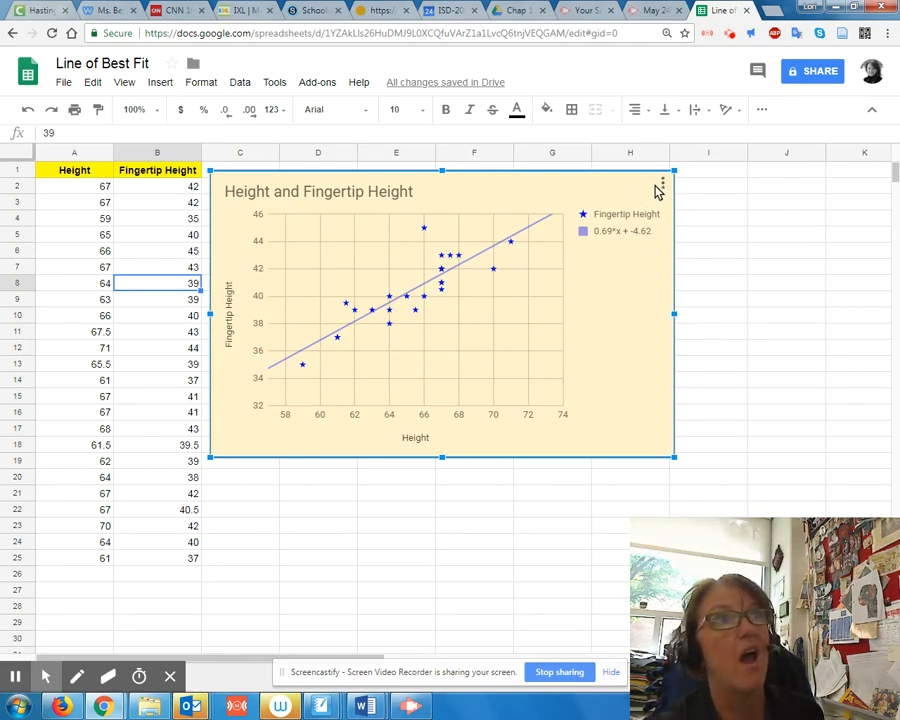
left_click(663, 184)
left_click(605, 204)
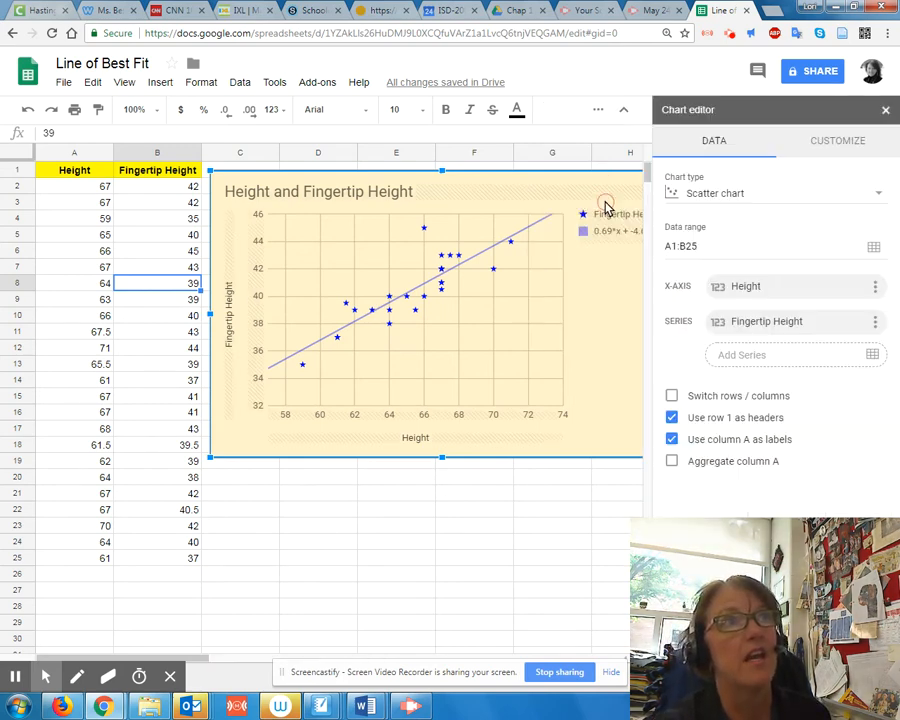
left_click(837, 148)
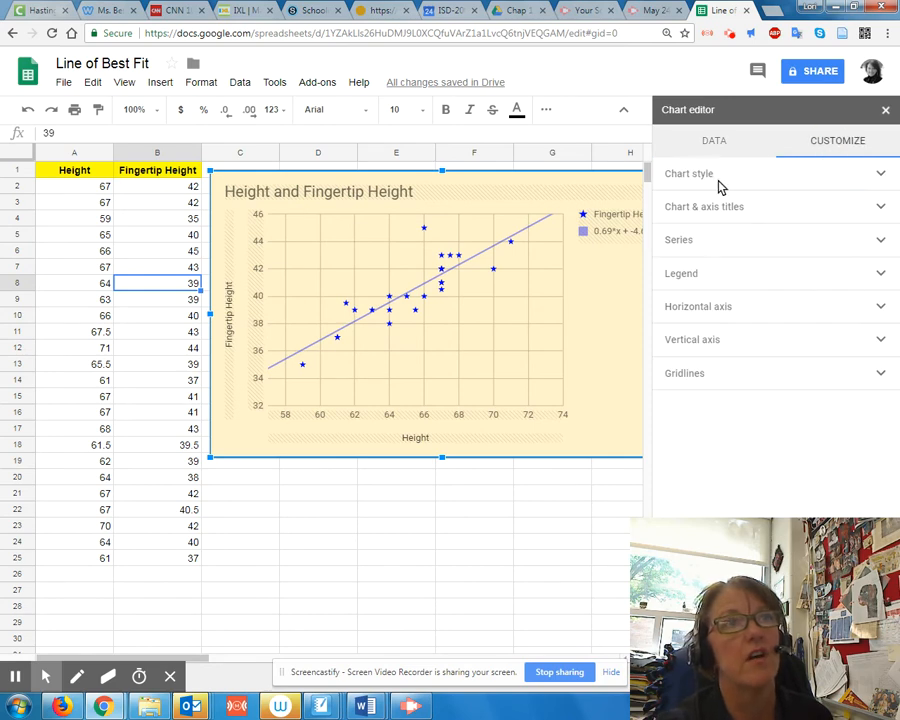
left_click(687, 310)
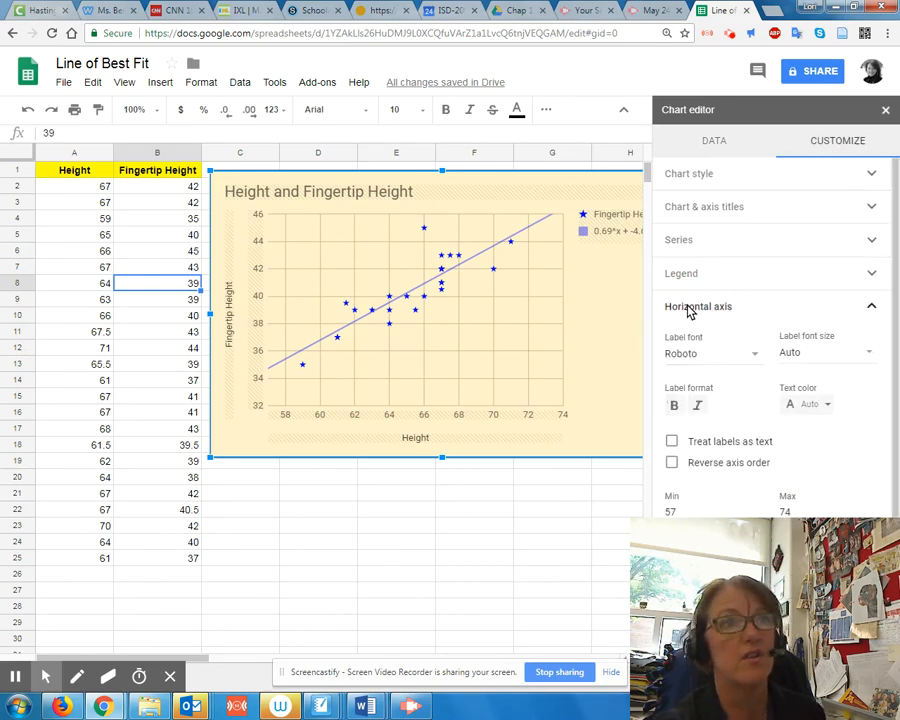
left_click(679, 509)
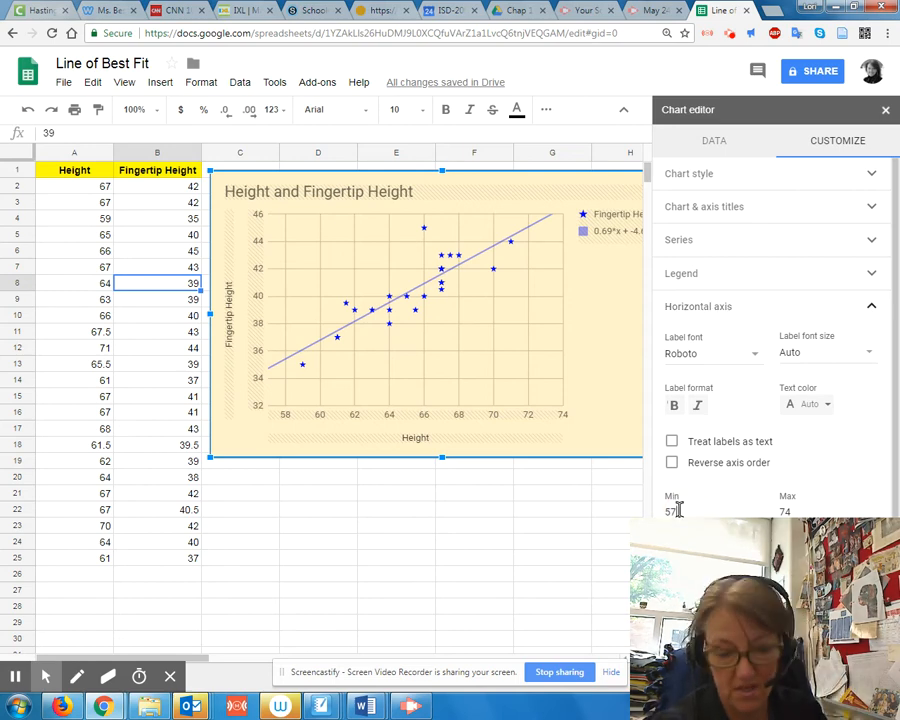
type("0")
key("ctrl+a")
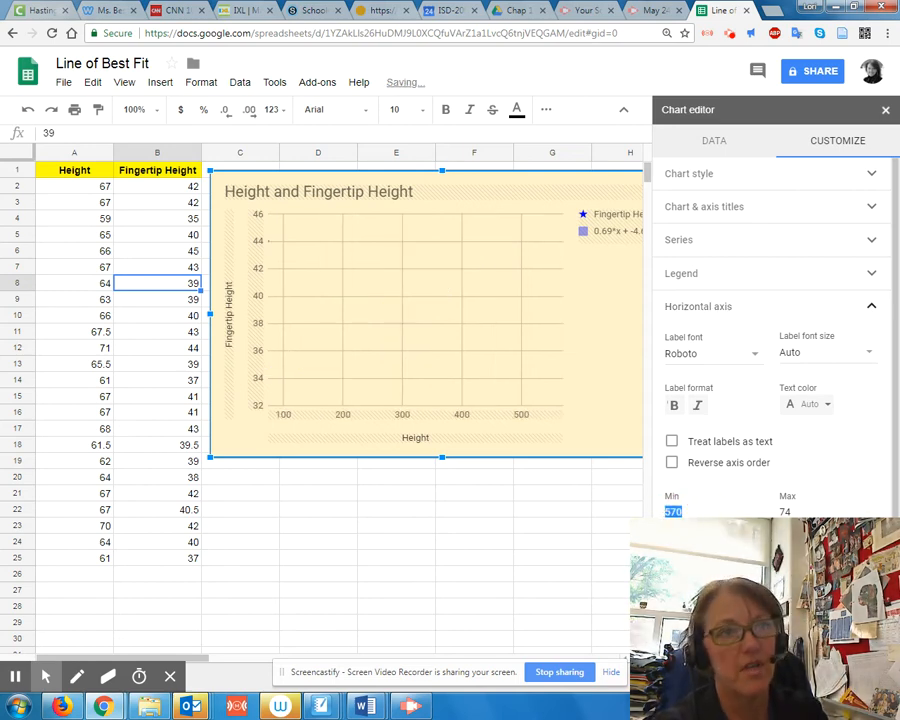
key("BackSpace")
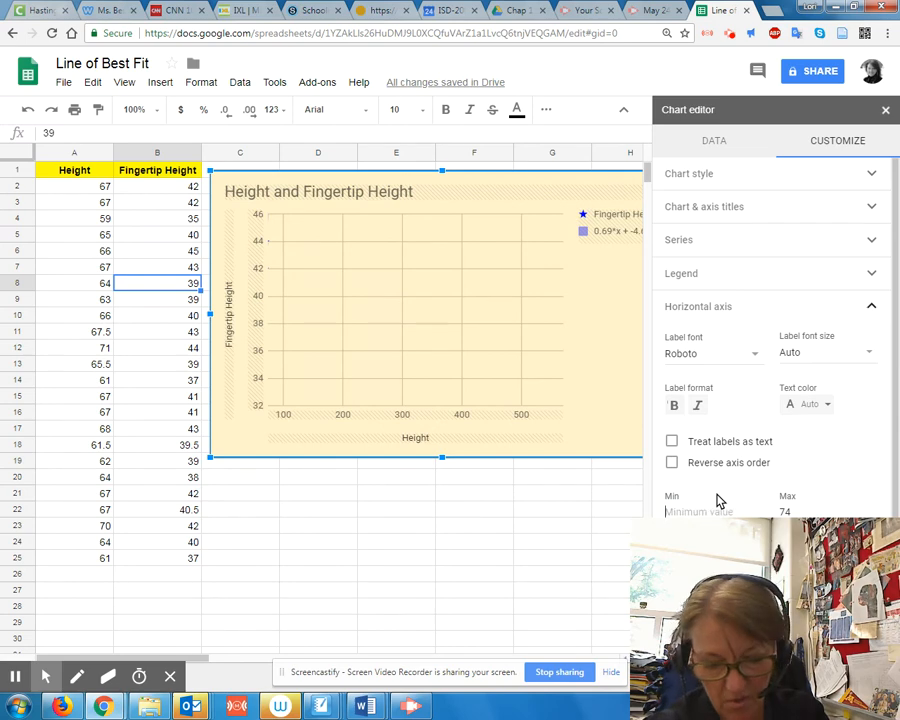
type("0")
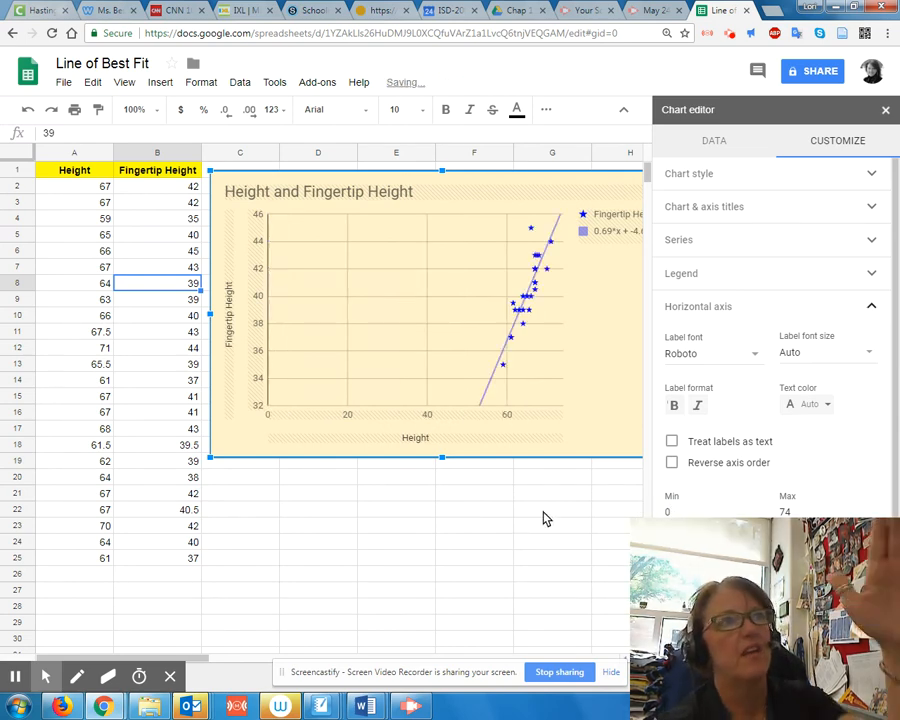
left_click(696, 307)
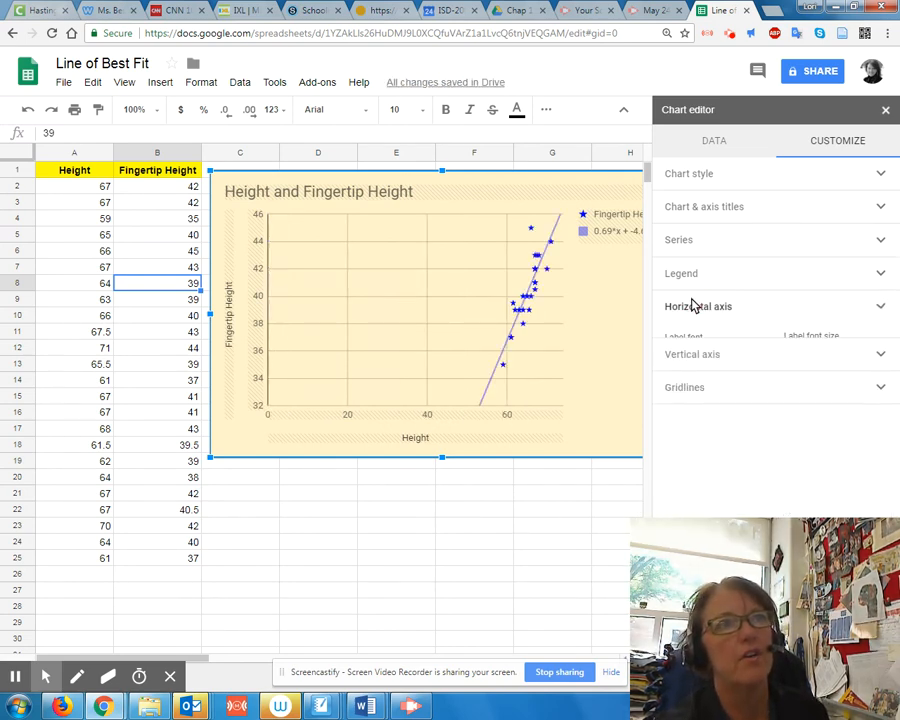
Set the chart's vertical axis minimum to -6.
left_click(698, 338)
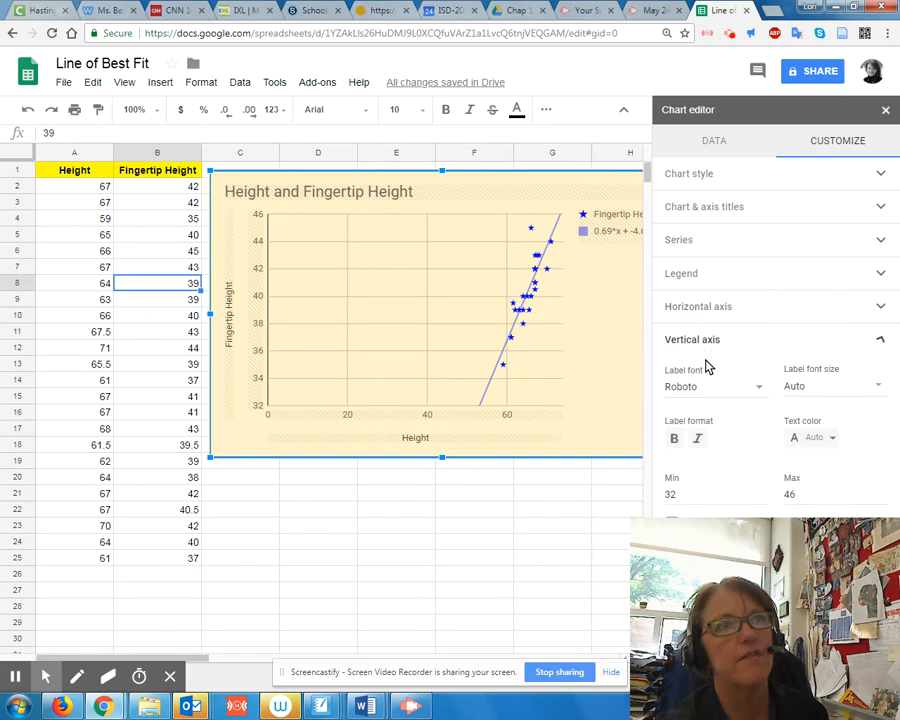
left_click(688, 492)
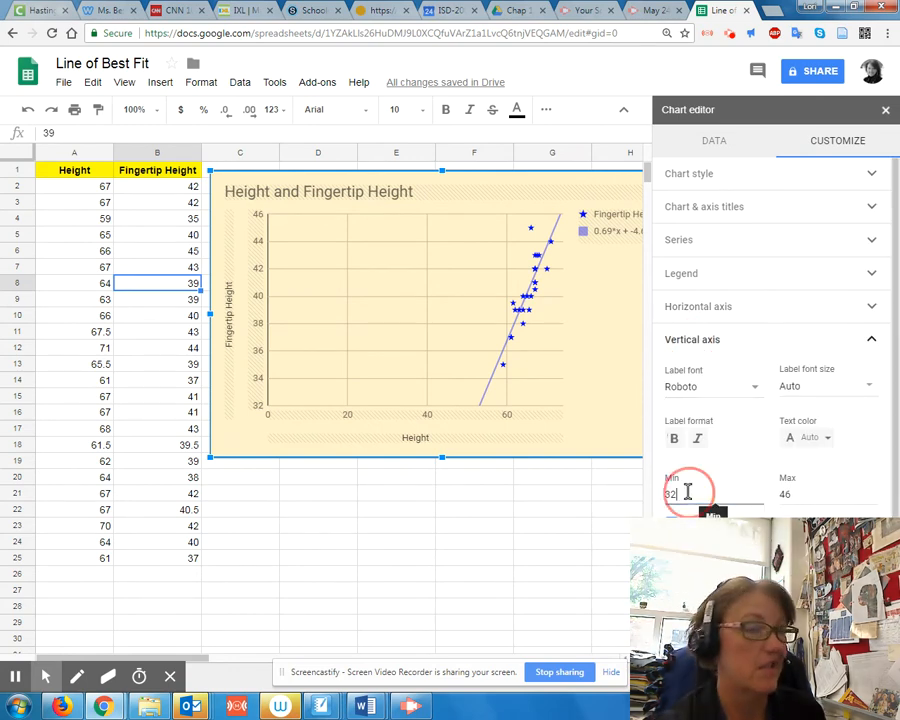
key("BackSpace")
key("BackSpace")
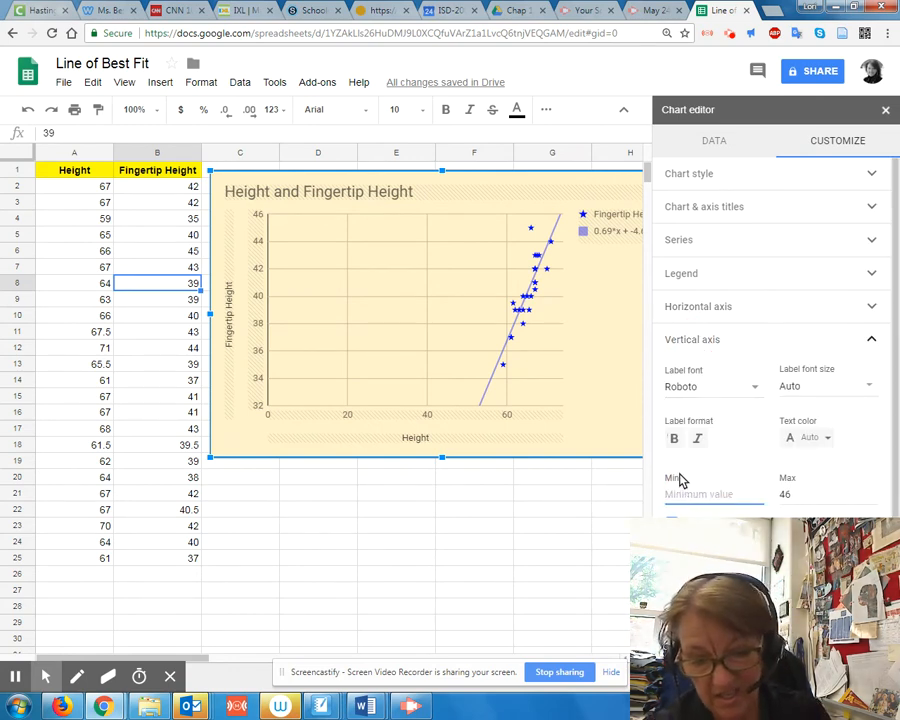
type("-")
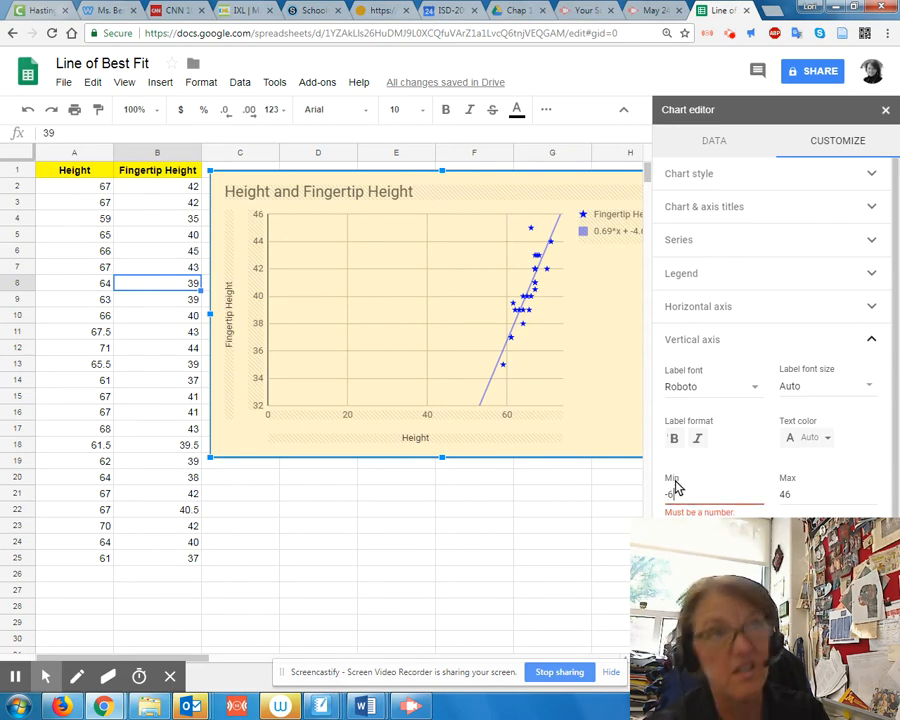
type("6")
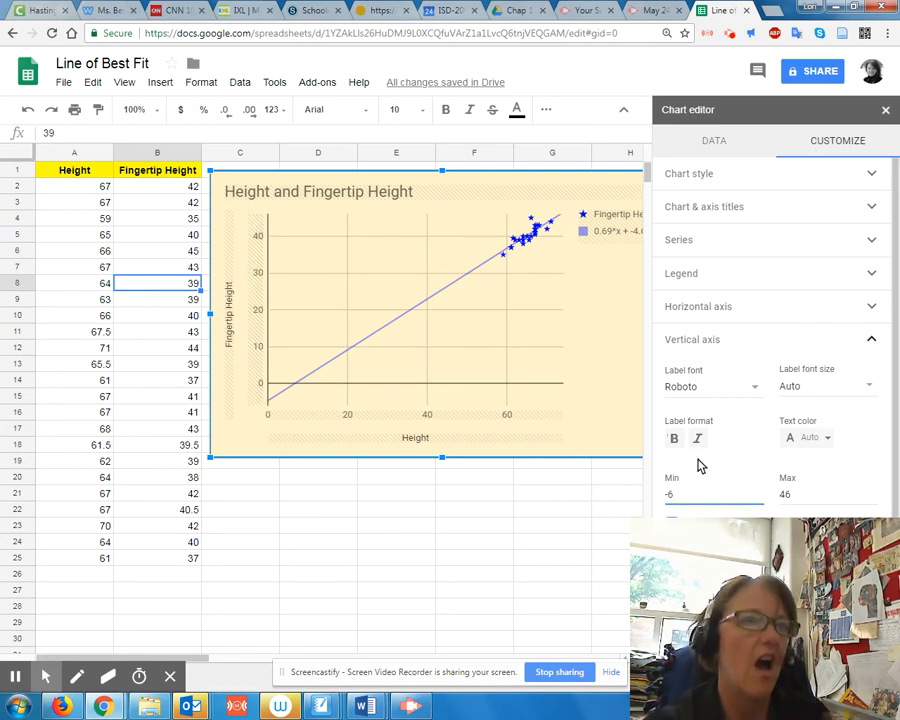
Set the vertical axis minimum to 32 and the horizontal axis minimum to 57, and close the chart editor.
double_click(667, 495)
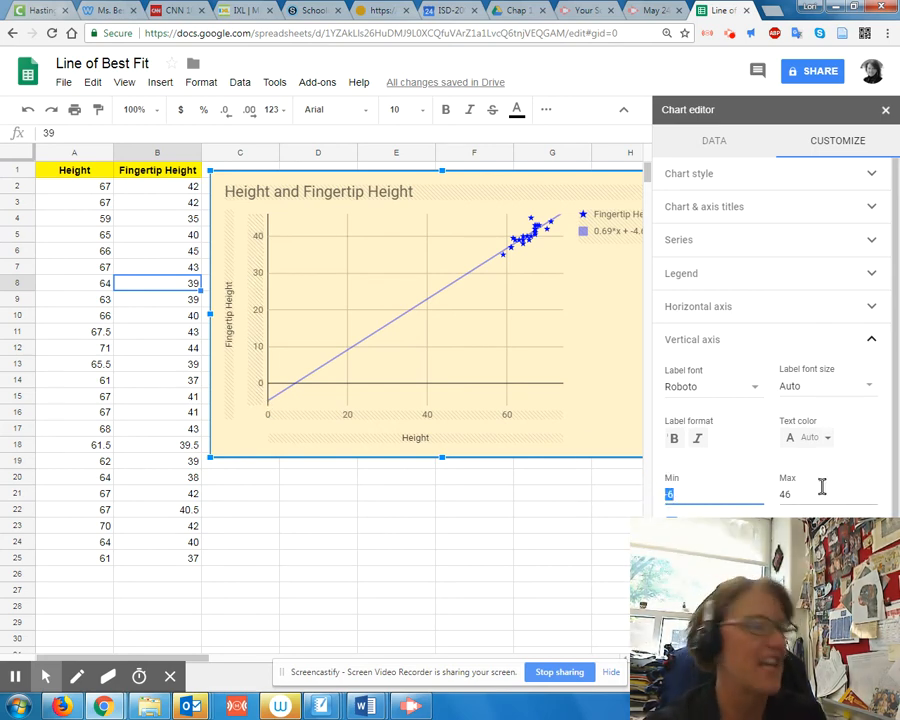
type("32")
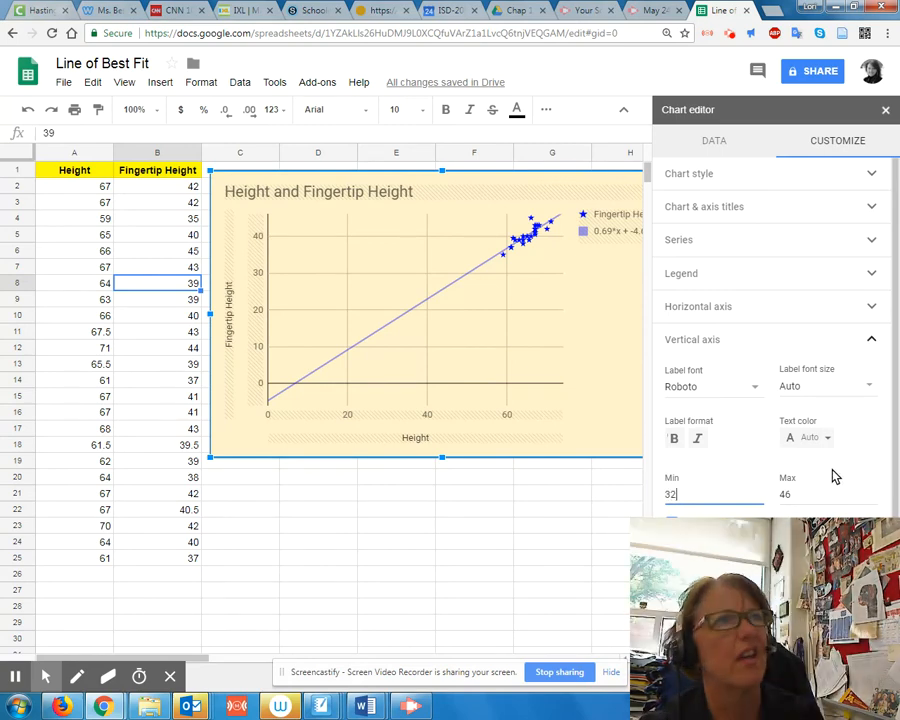
left_click(701, 304)
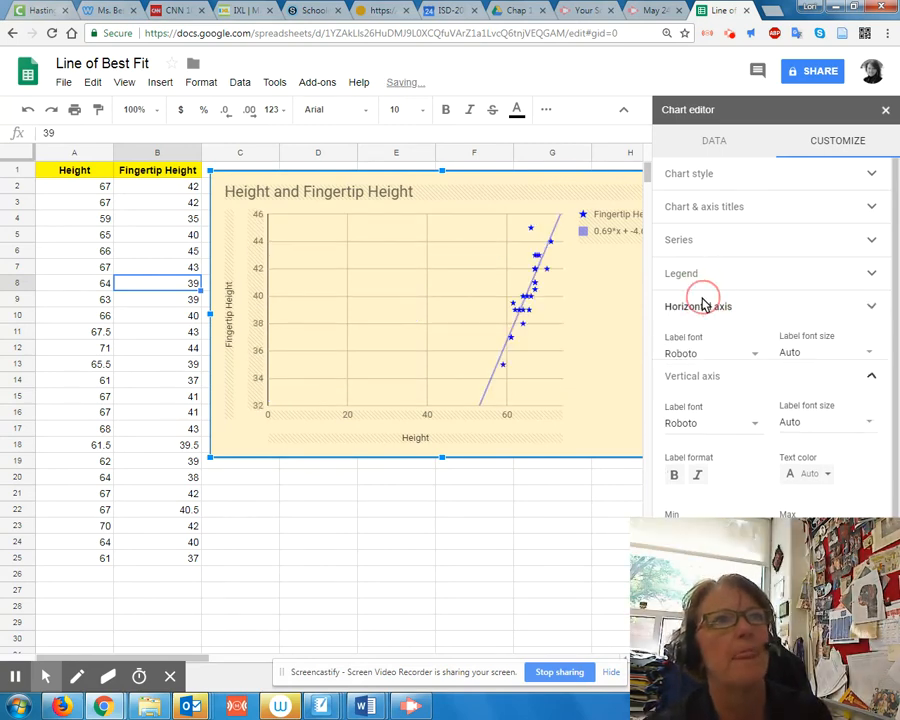
scroll(695, 454, "down", 1)
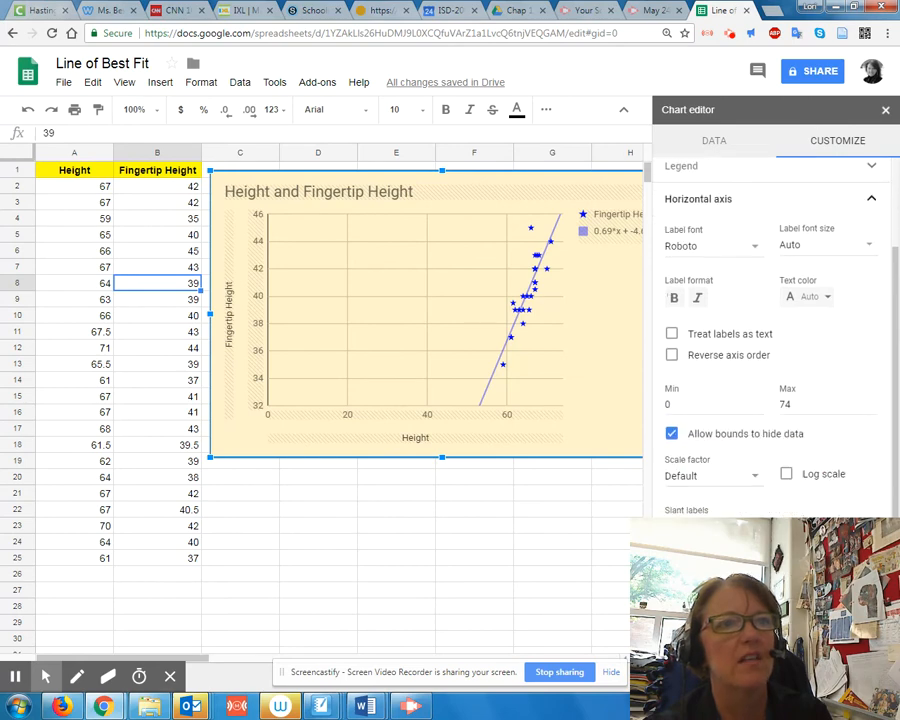
left_click(676, 402)
key("BackSpace")
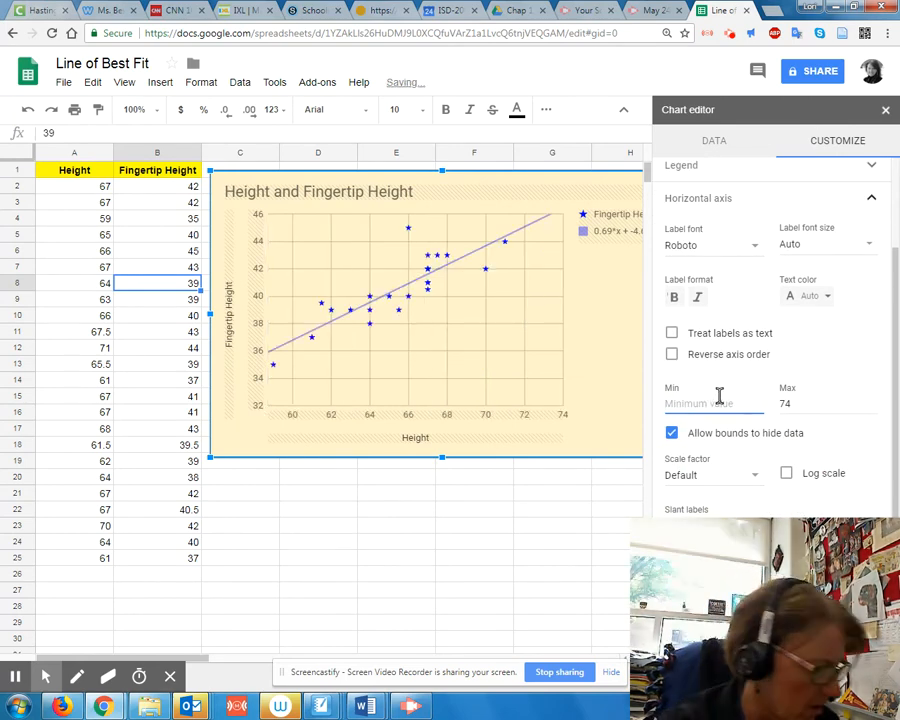
type("57")
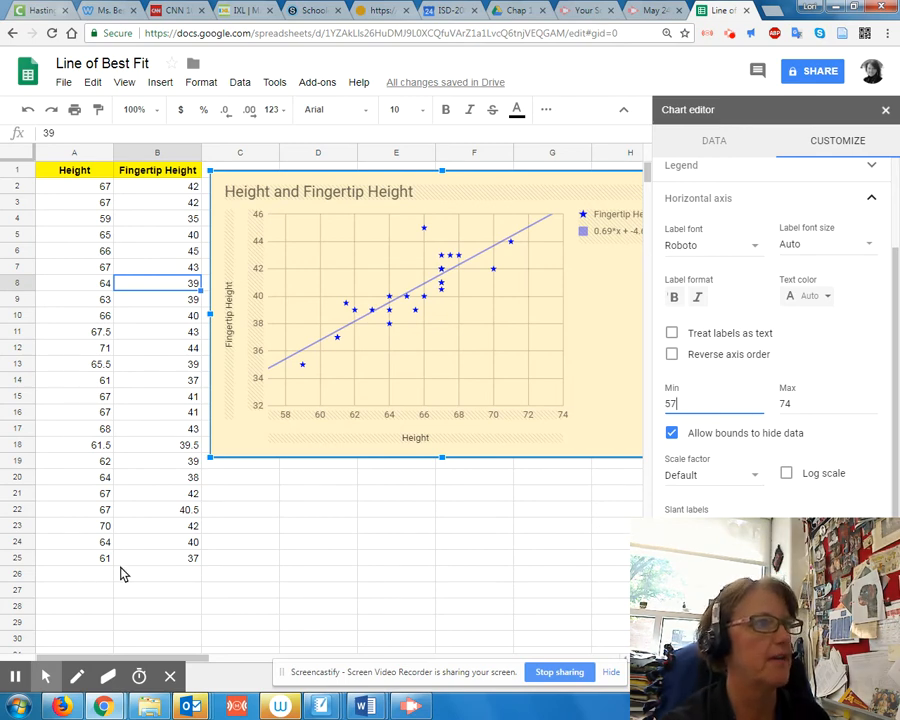
left_click(420, 544)
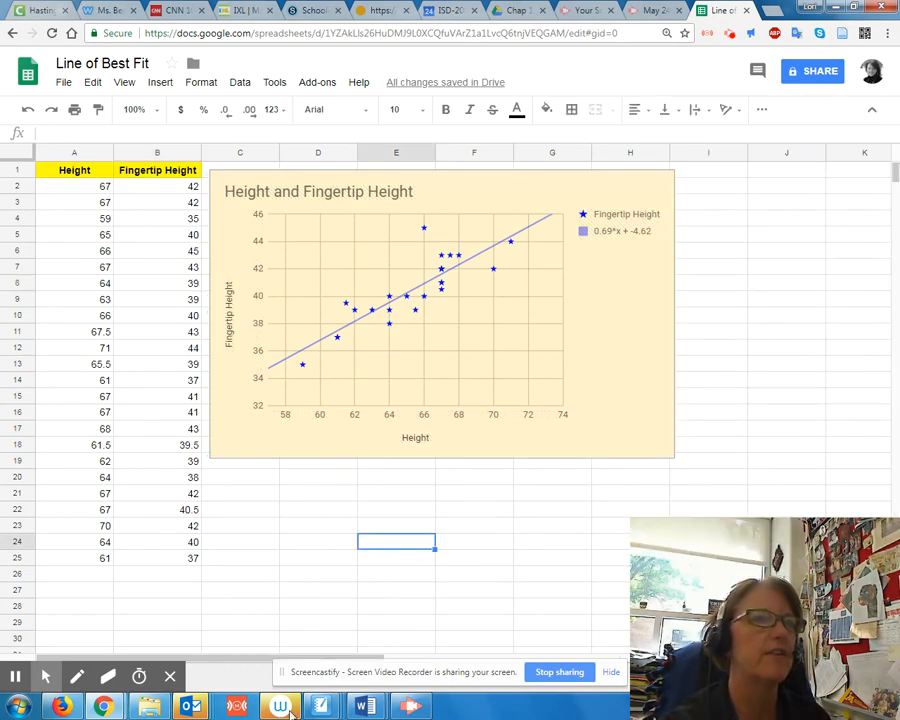
Enter a height of 80 in cell A27, below the height data.
left_click(86, 594)
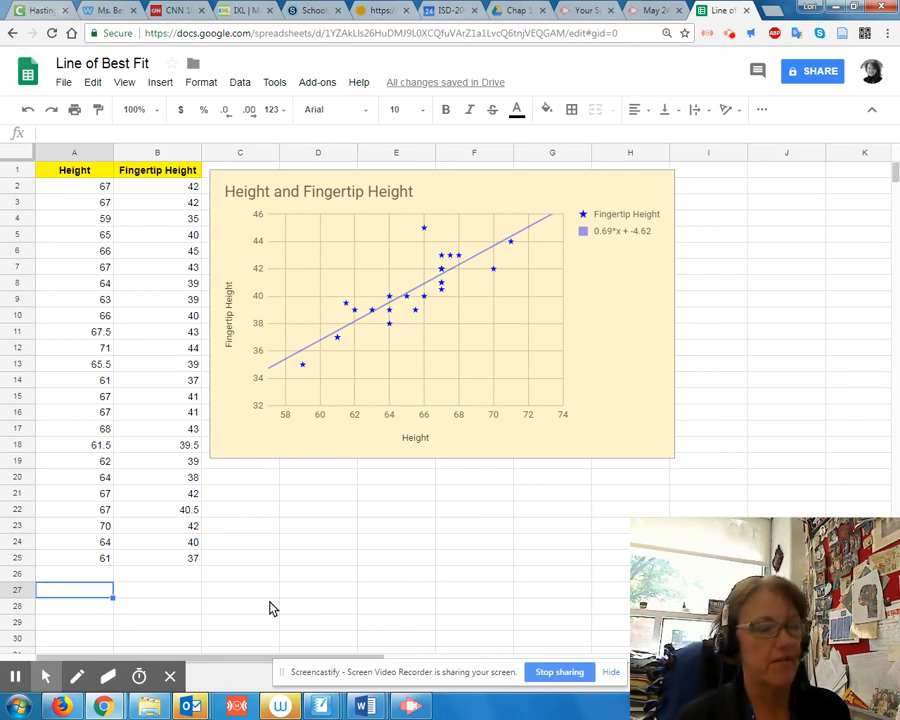
type("80")
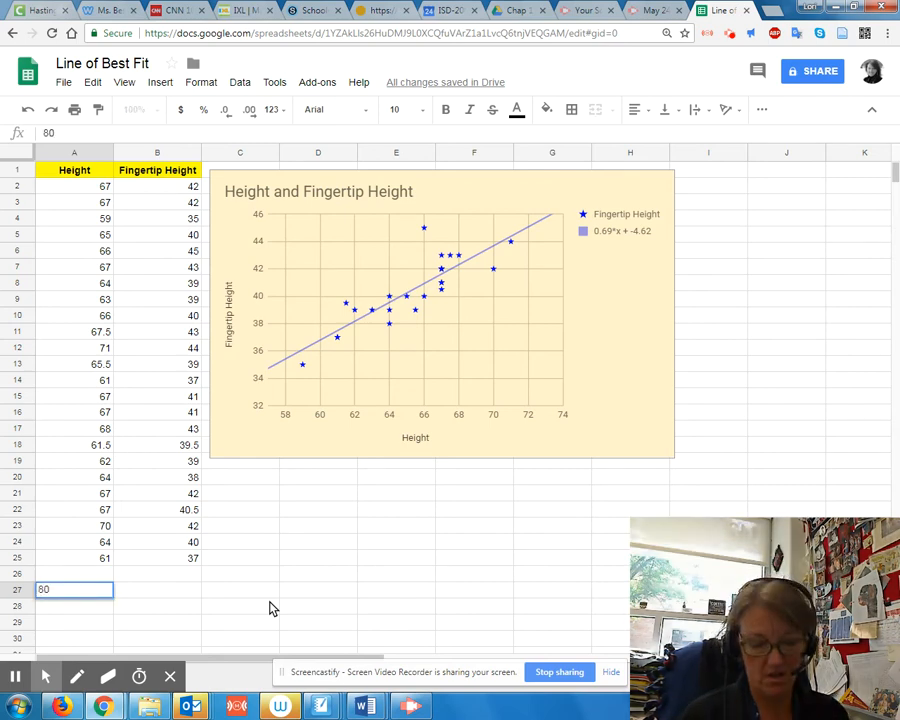
key("Return")
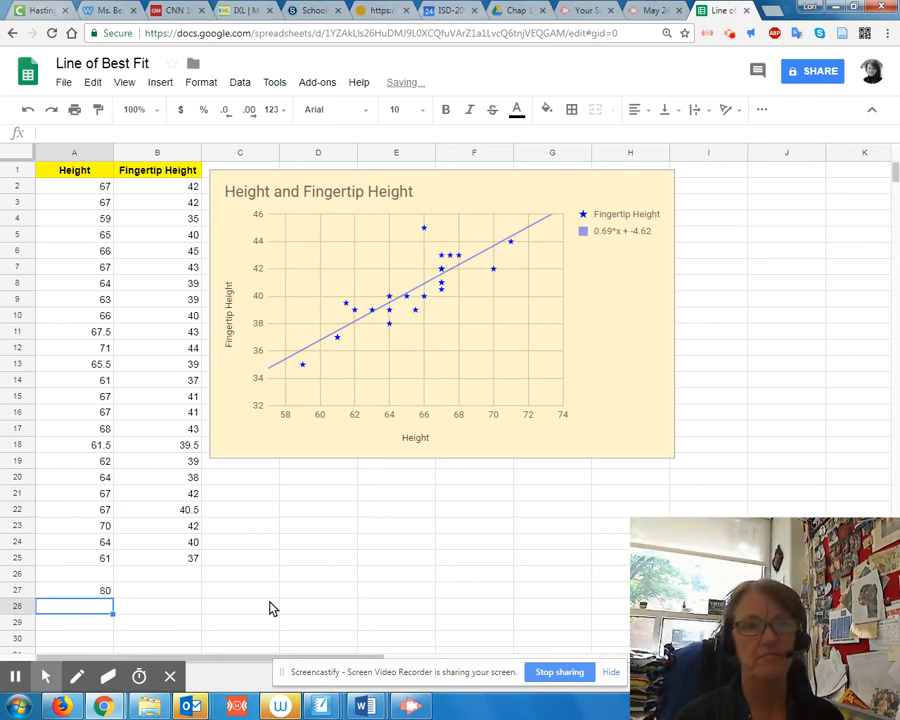
Enter the trendline equation in B27 as the formula =0.69*A27-4.62 to predict the fingertip height.
left_click(150, 578)
left_click(117, 590)
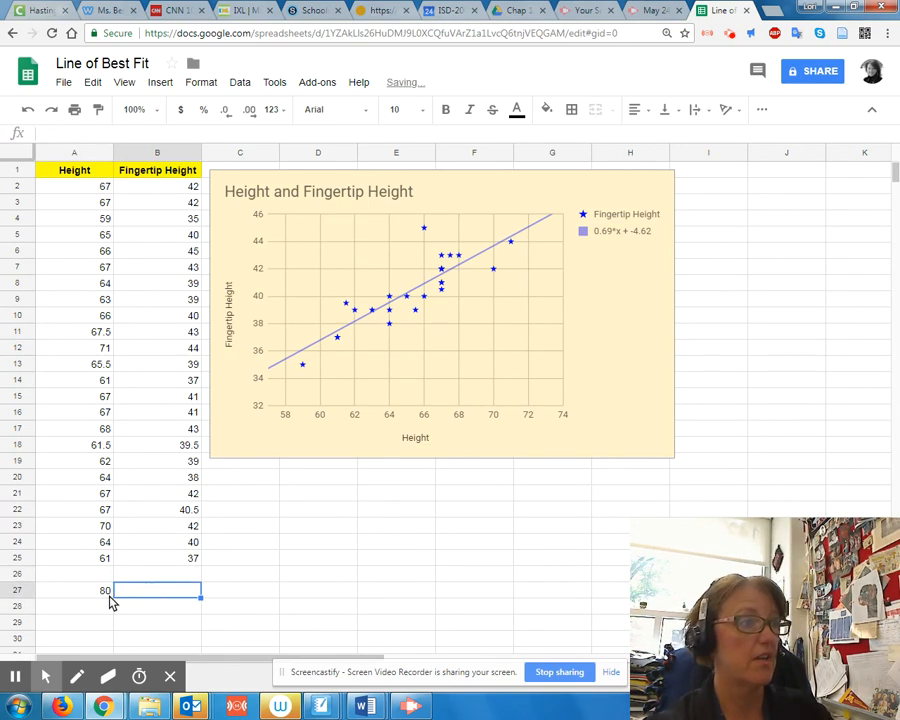
mouse_move(365, 706)
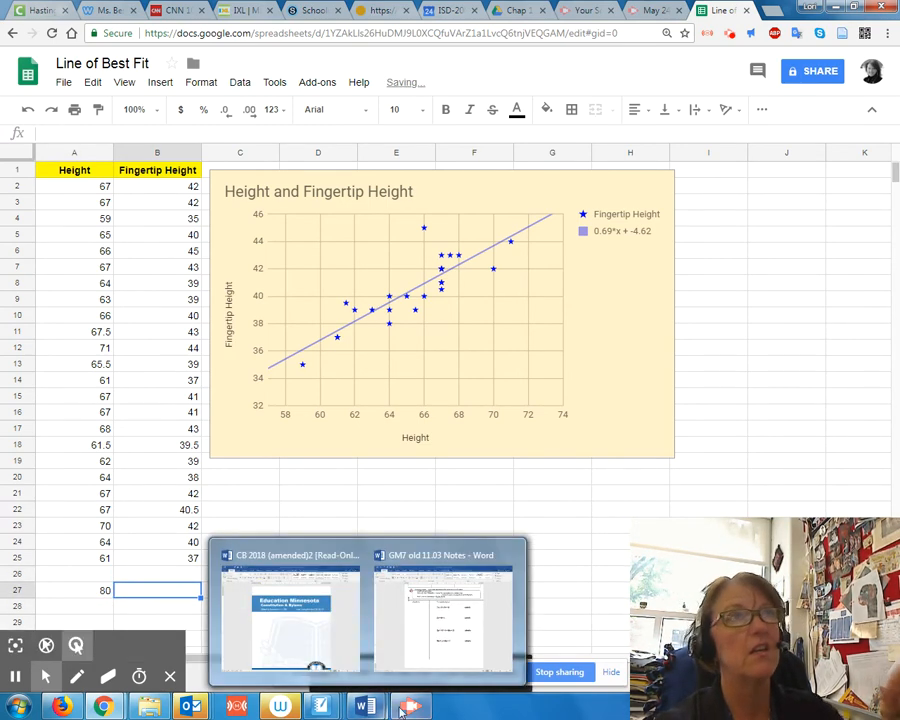
left_click(178, 592)
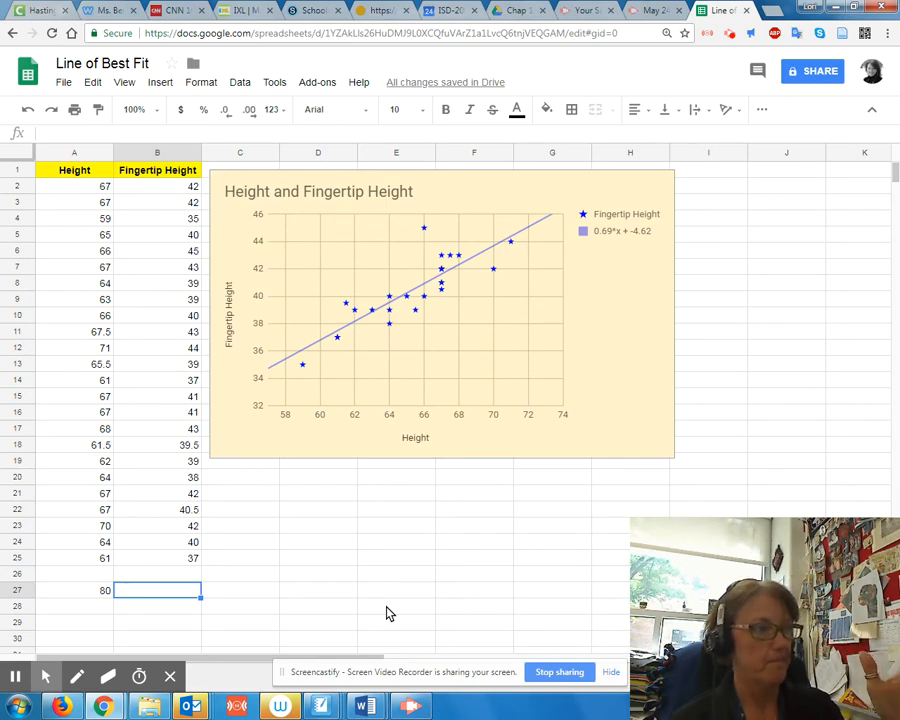
type("=")
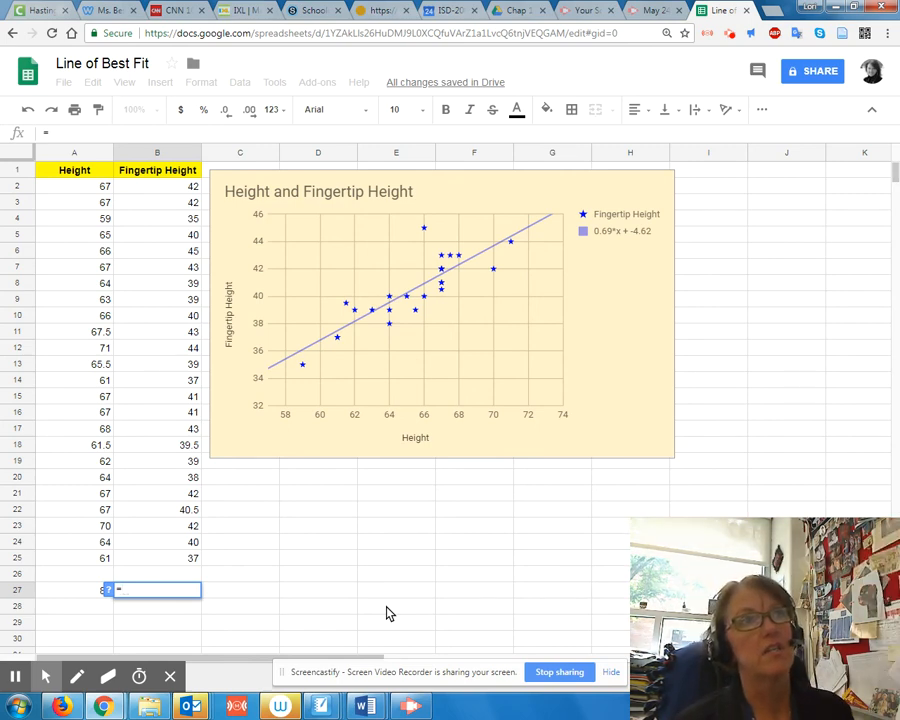
type("0")
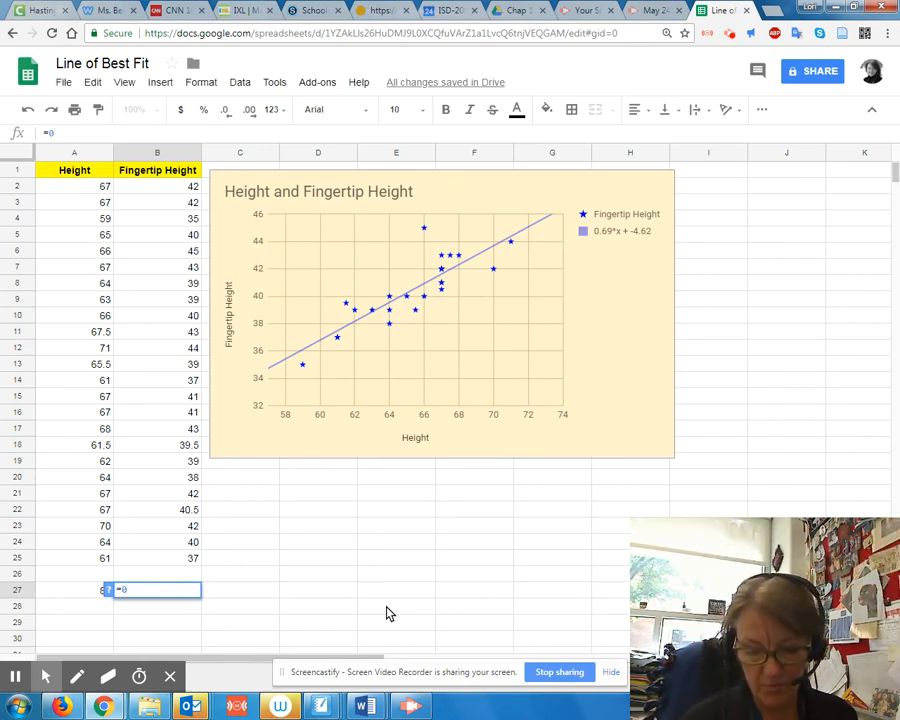
type(".69")
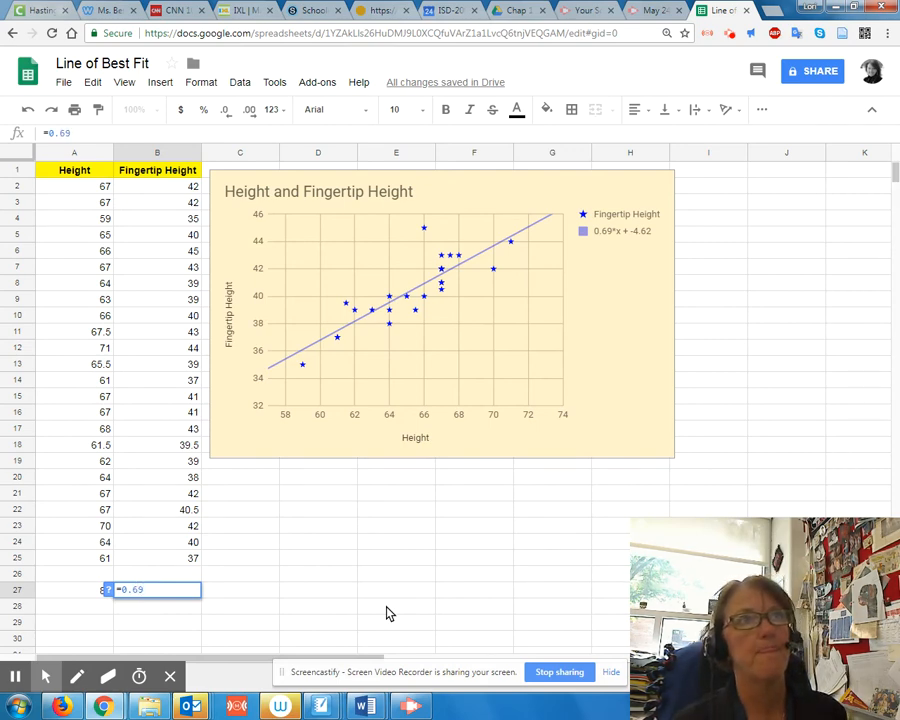
type("*")
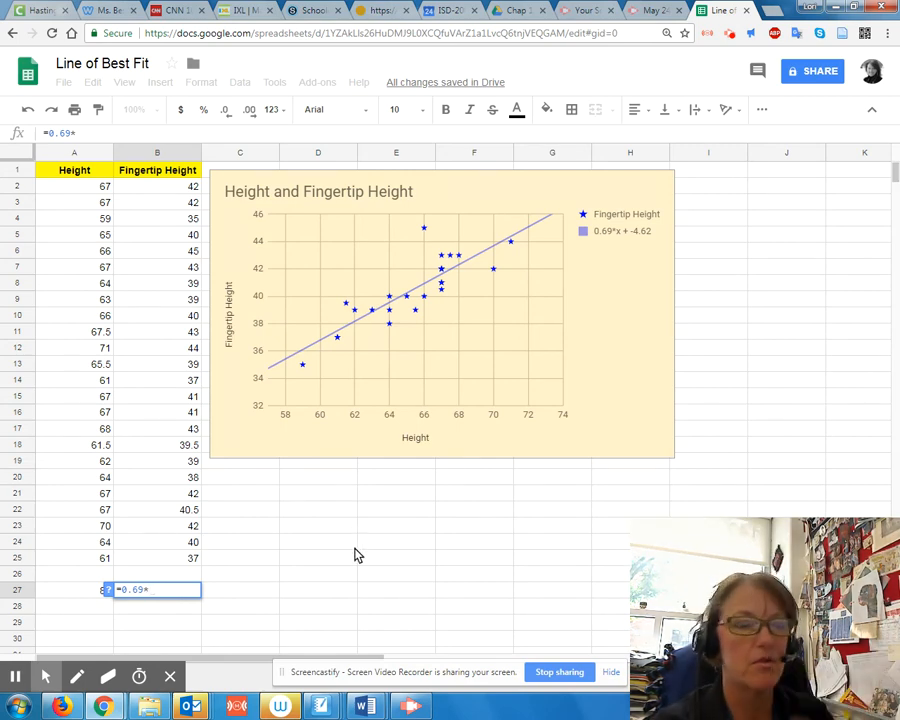
left_click(85, 594)
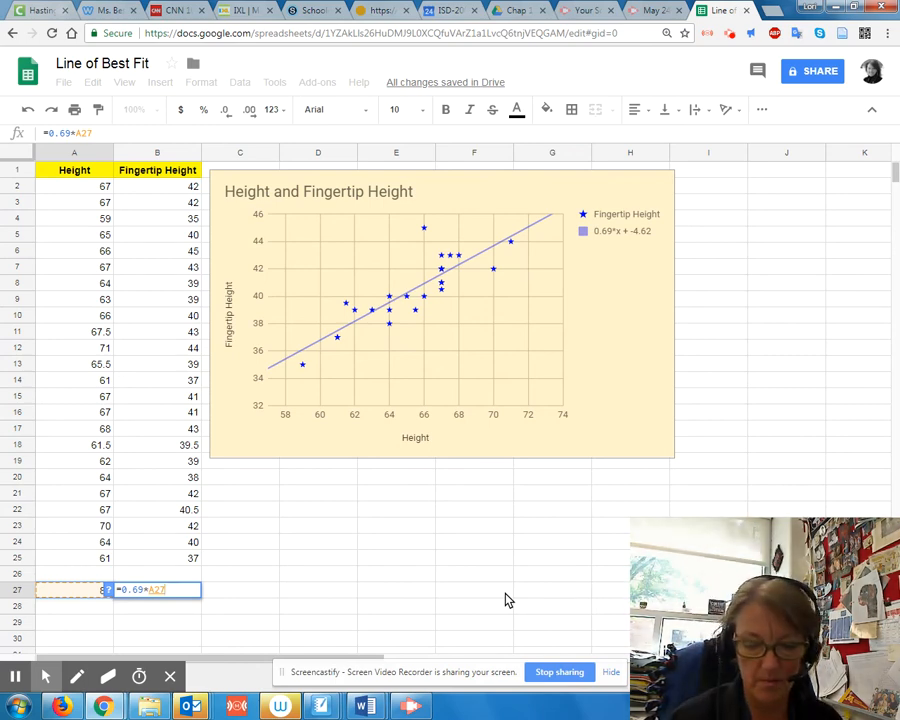
type("-4.")
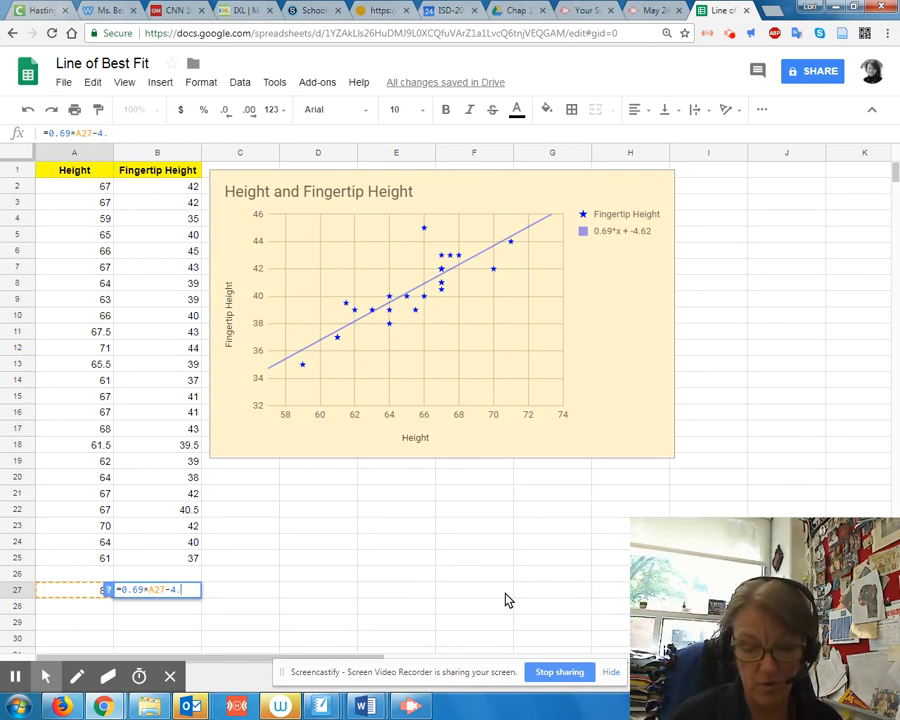
type("62")
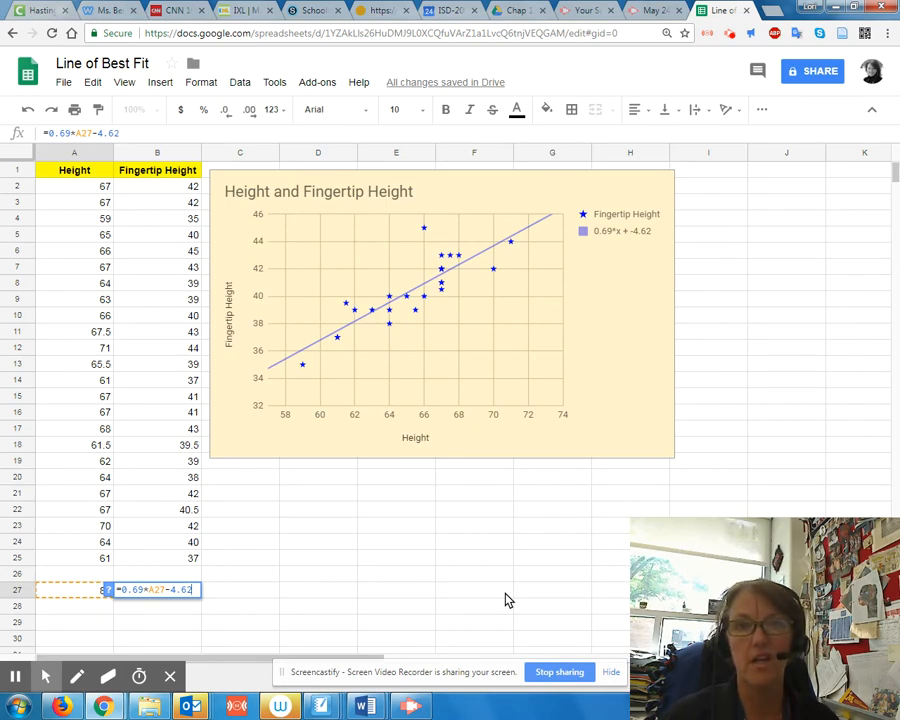
key("Return")
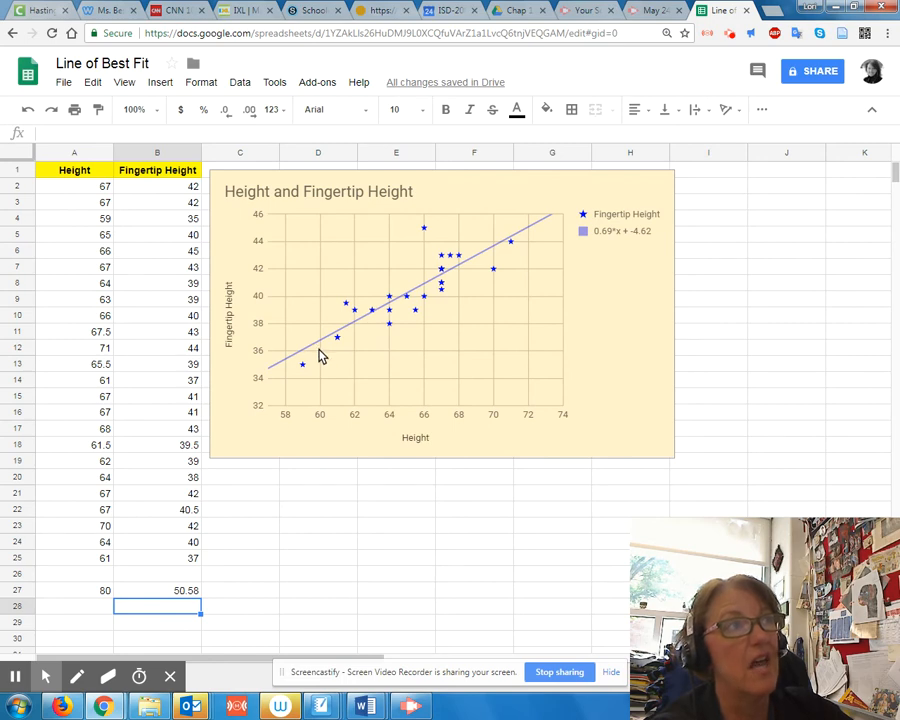
Enter a second height of 60 in cell A28.
left_click(102, 606)
type("60")
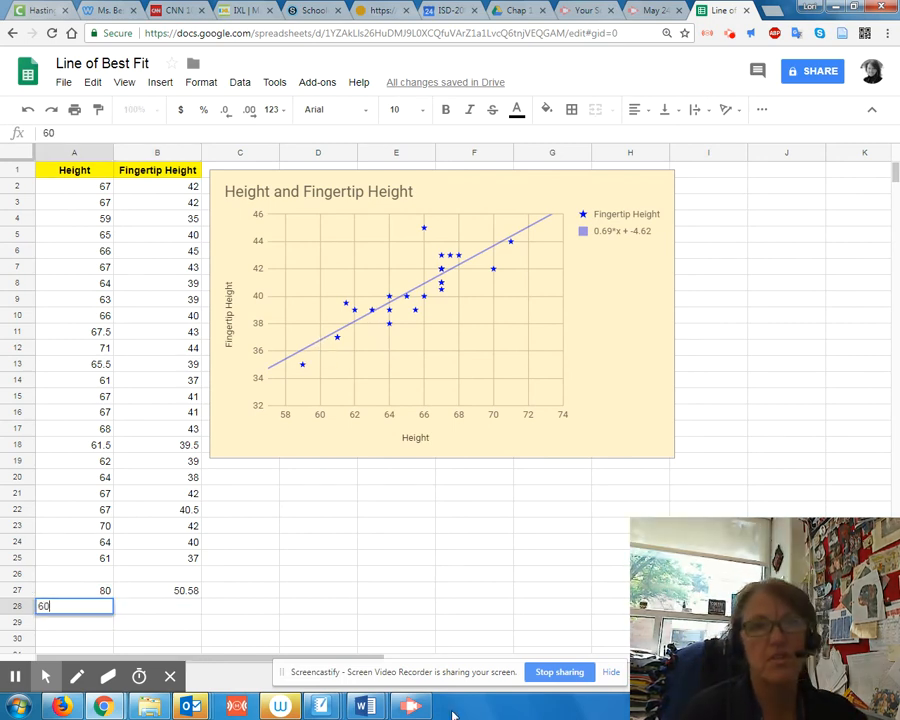
key("Return")
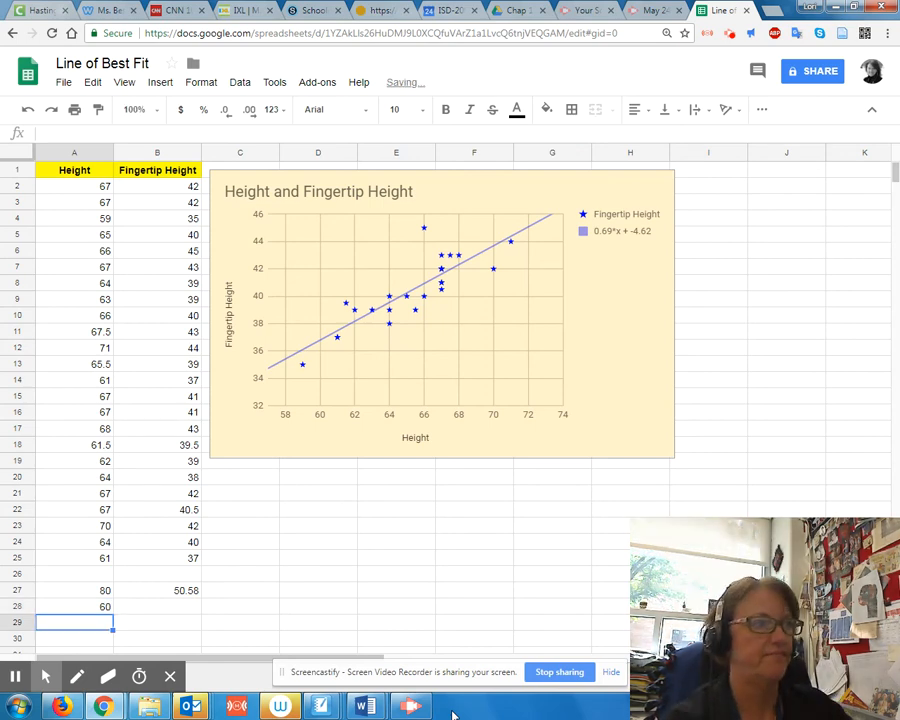
Fill the prediction formula from B27 down into B28.
left_click(183, 608)
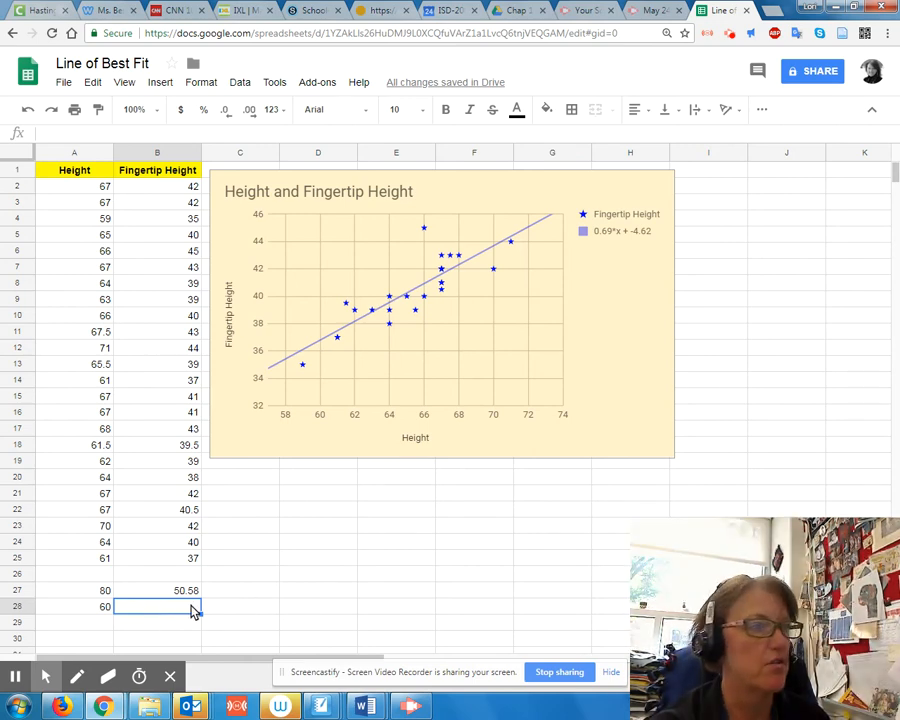
left_click(160, 591)
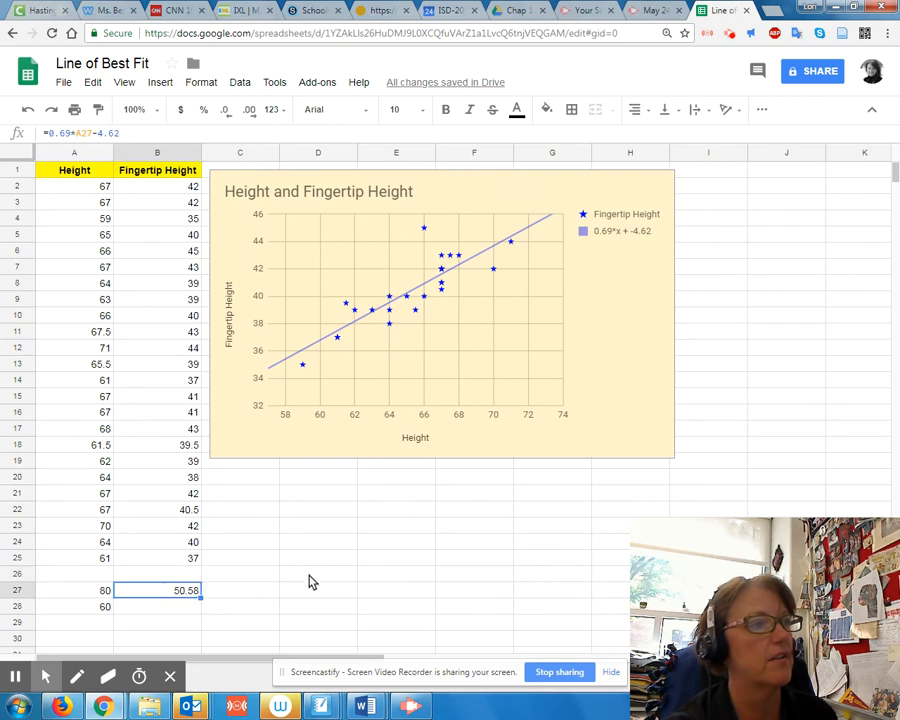
scroll(330, 540, "down", 2)
scroll(345, 510, "down", 3)
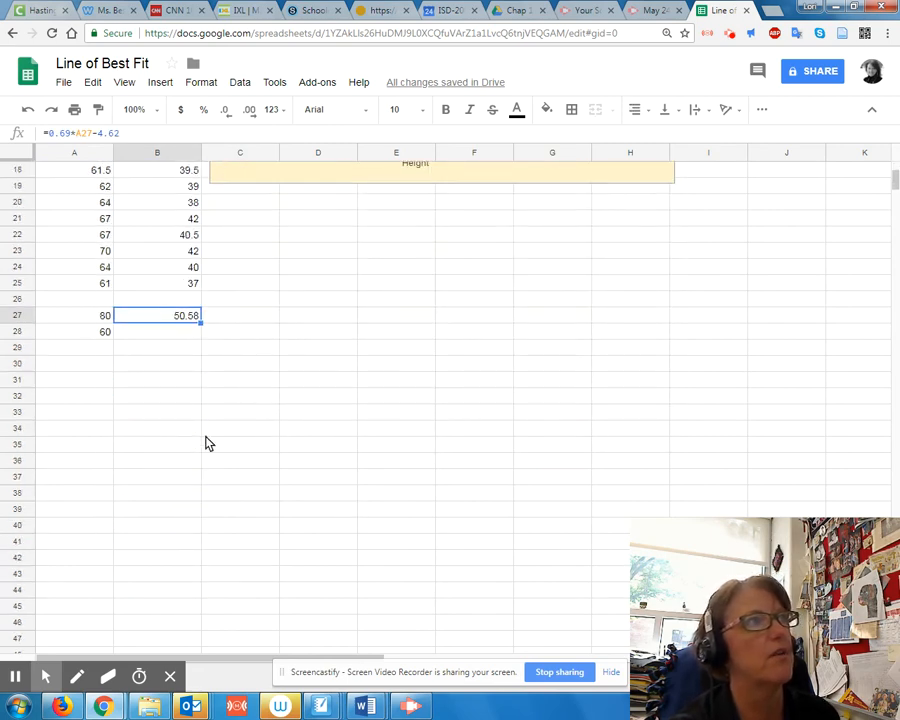
left_click(200, 323)
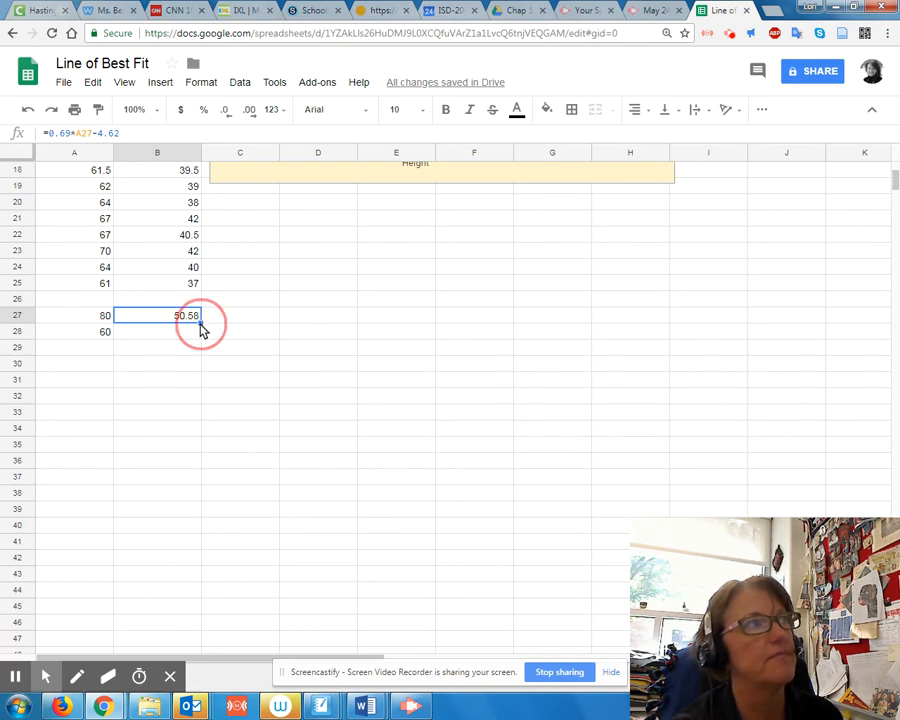
left_click(200, 324)
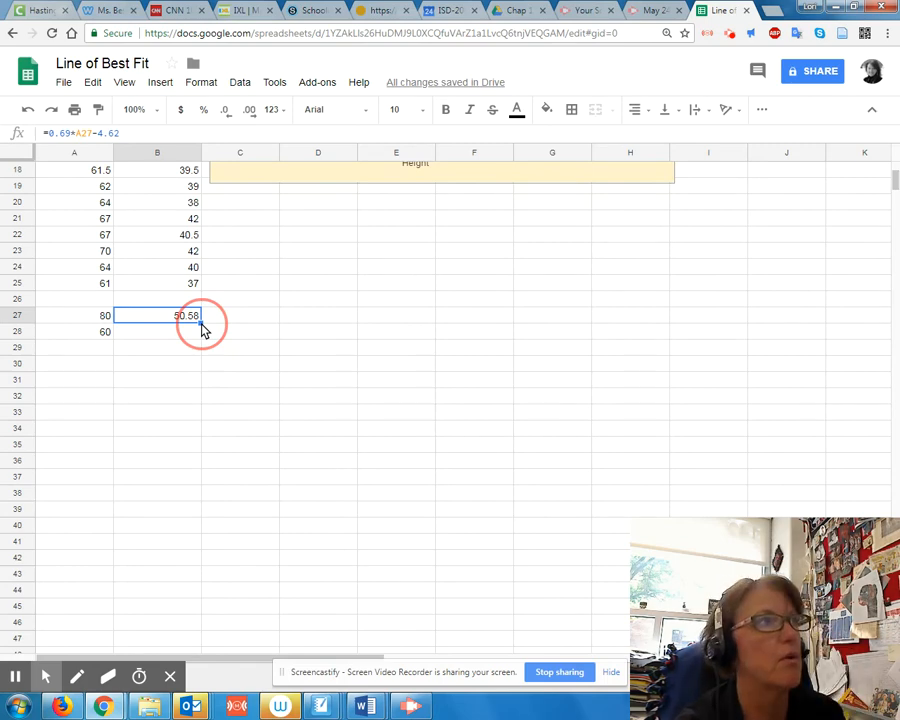
left_click_drag(202, 326, 203, 340)
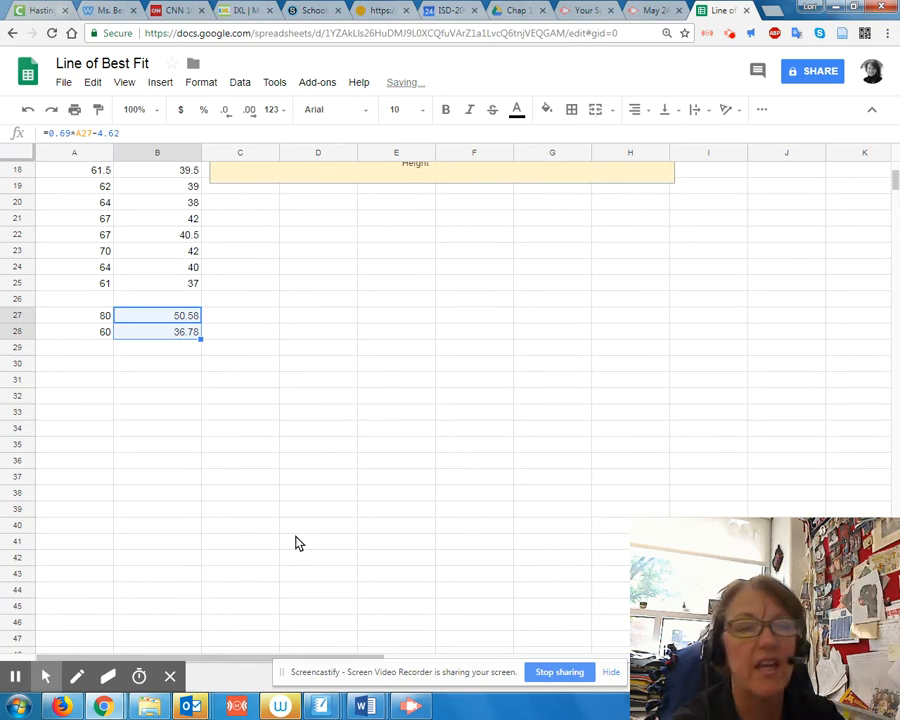
left_click(168, 381)
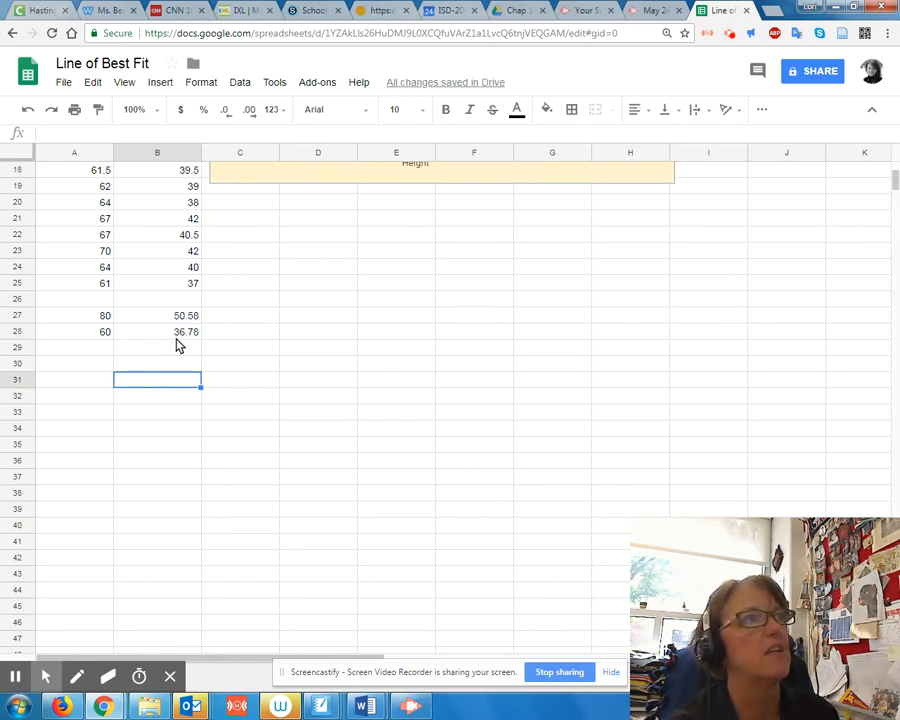
Fill the prediction formula from B28 down through B31.
left_click(176, 334)
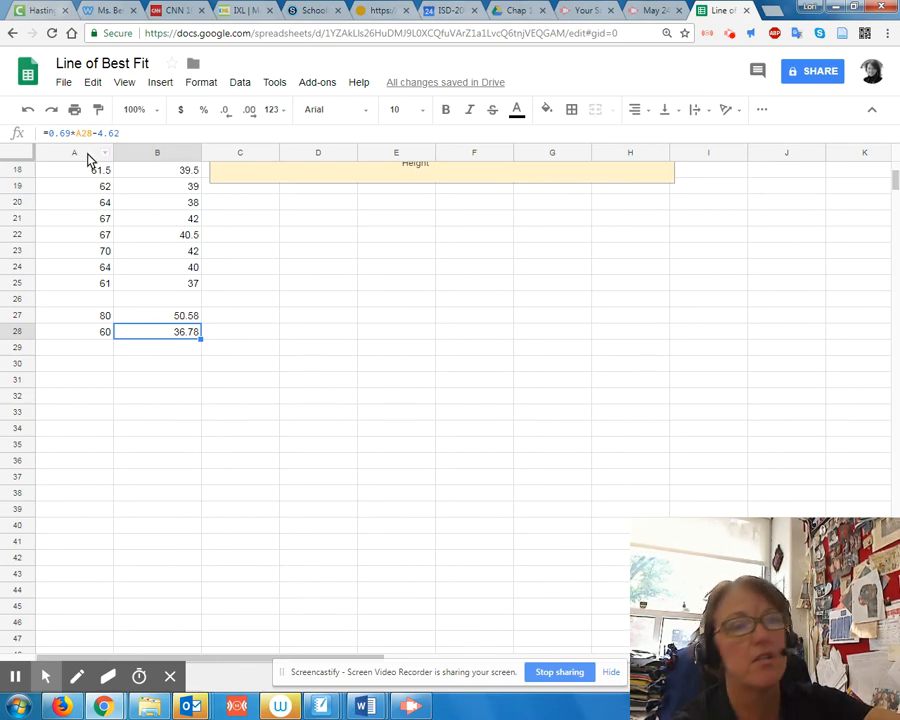
left_click(201, 341)
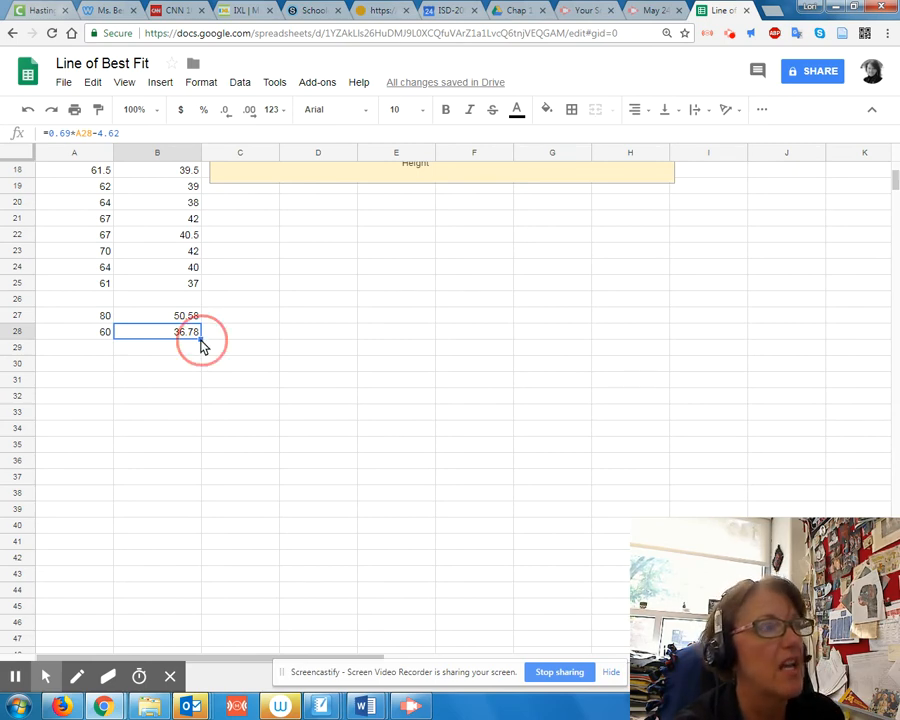
left_click_drag(201, 341, 202, 387)
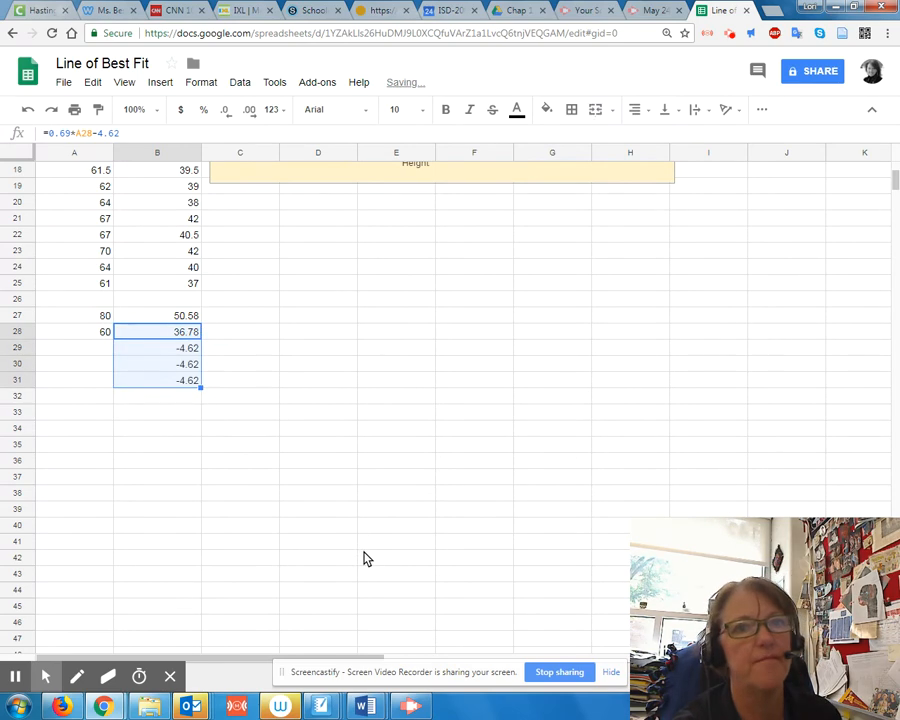
left_click(158, 450)
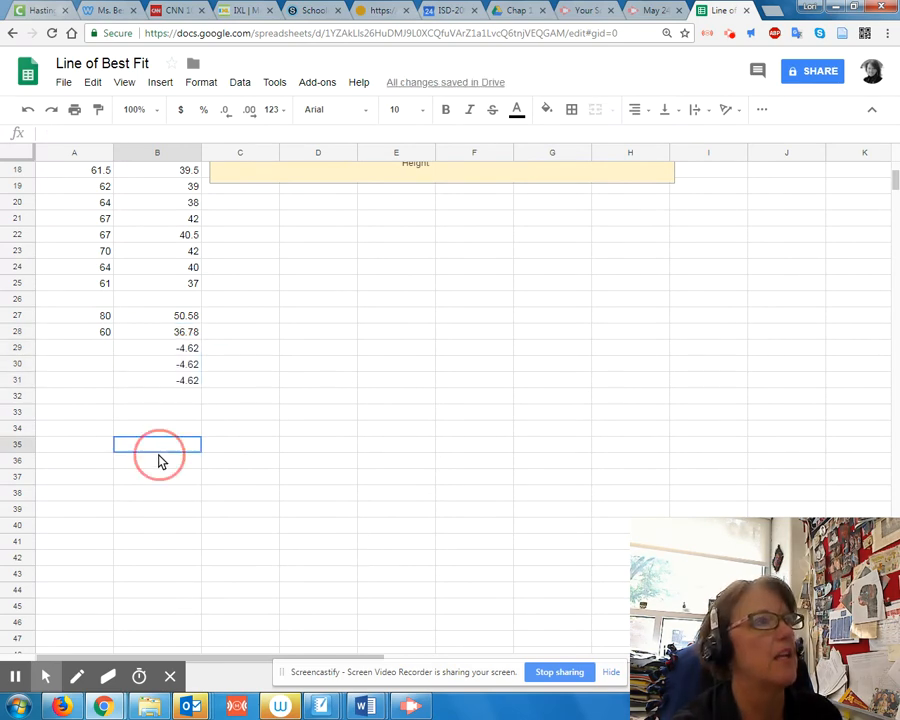
Try a height of 55 in cell A29 to test the filled prediction formula, and clear the cell again.
left_click(168, 349)
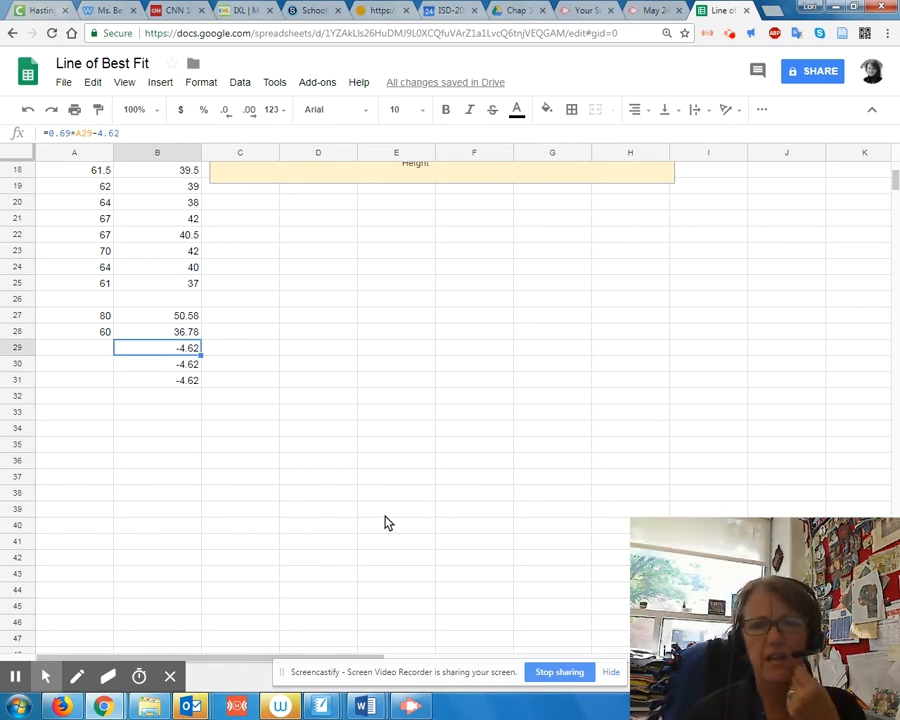
left_click(78, 350)
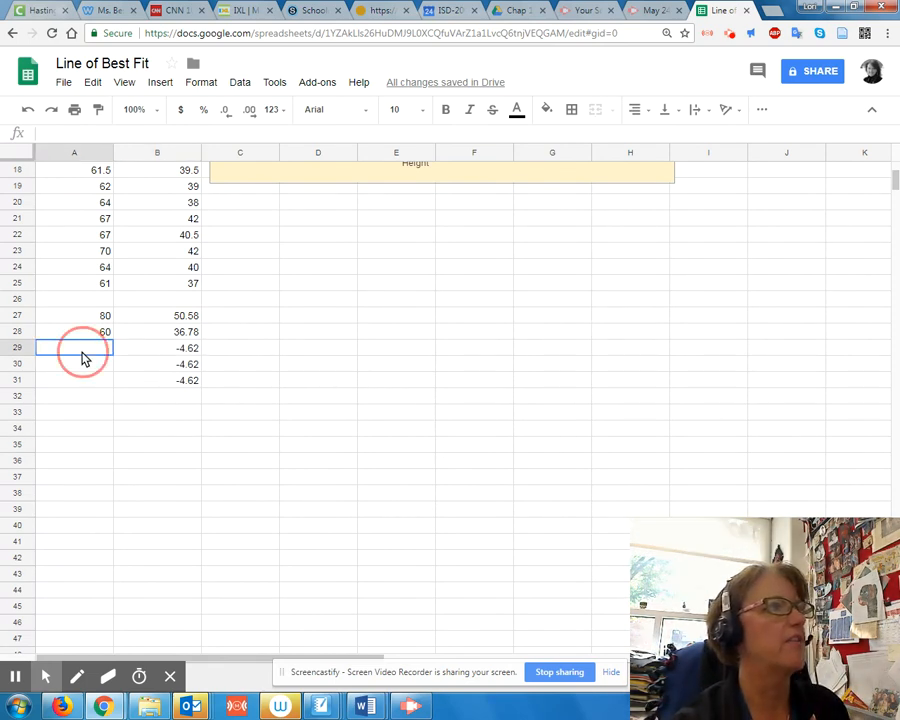
key("Up")
key("Right")
left_click(157, 349)
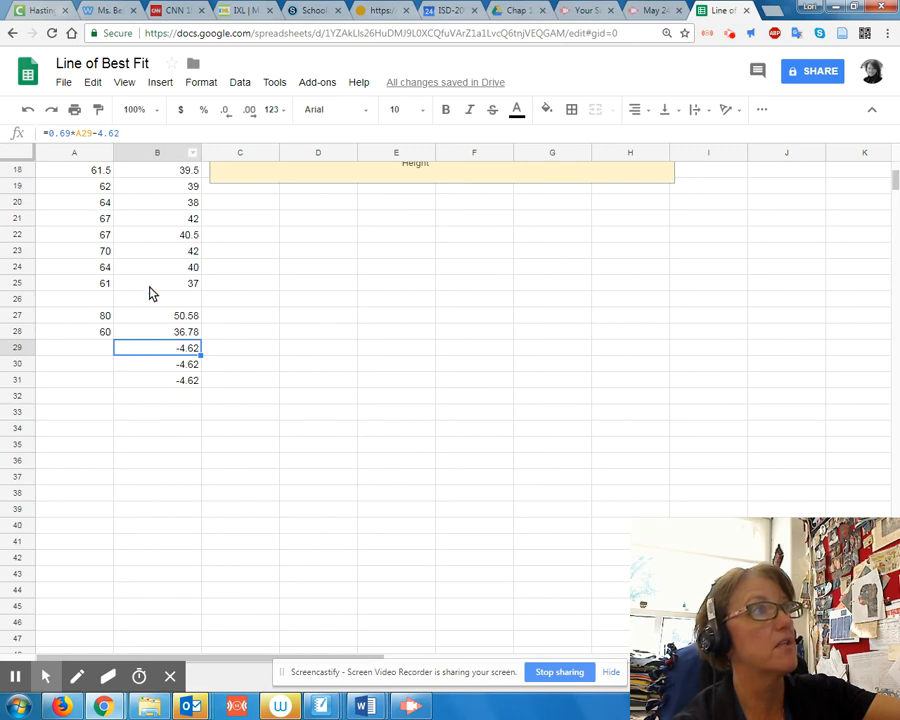
left_click(93, 349)
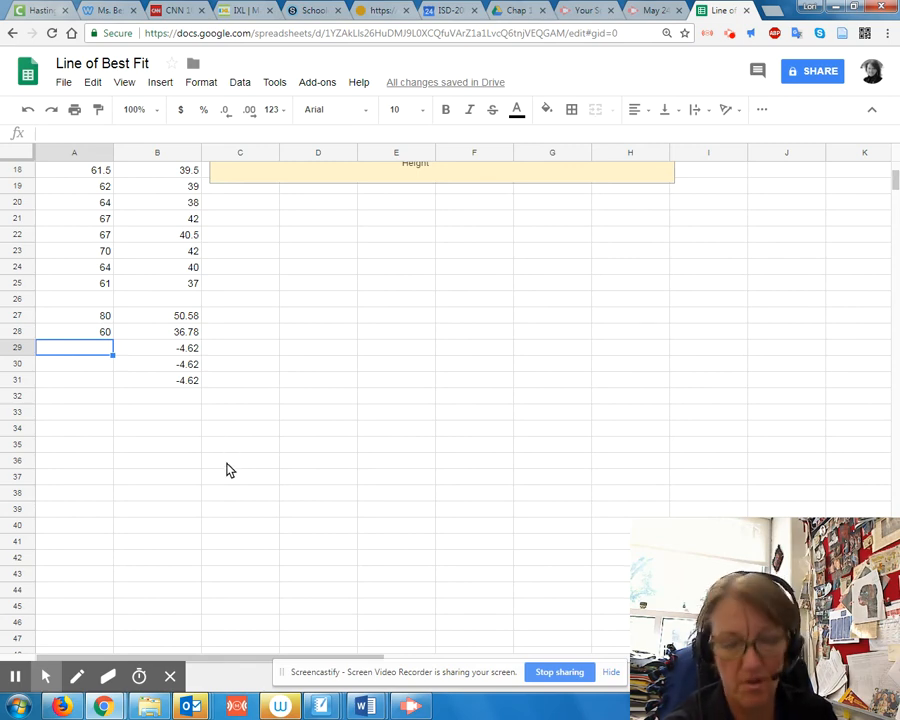
type("55")
left_click(86, 400)
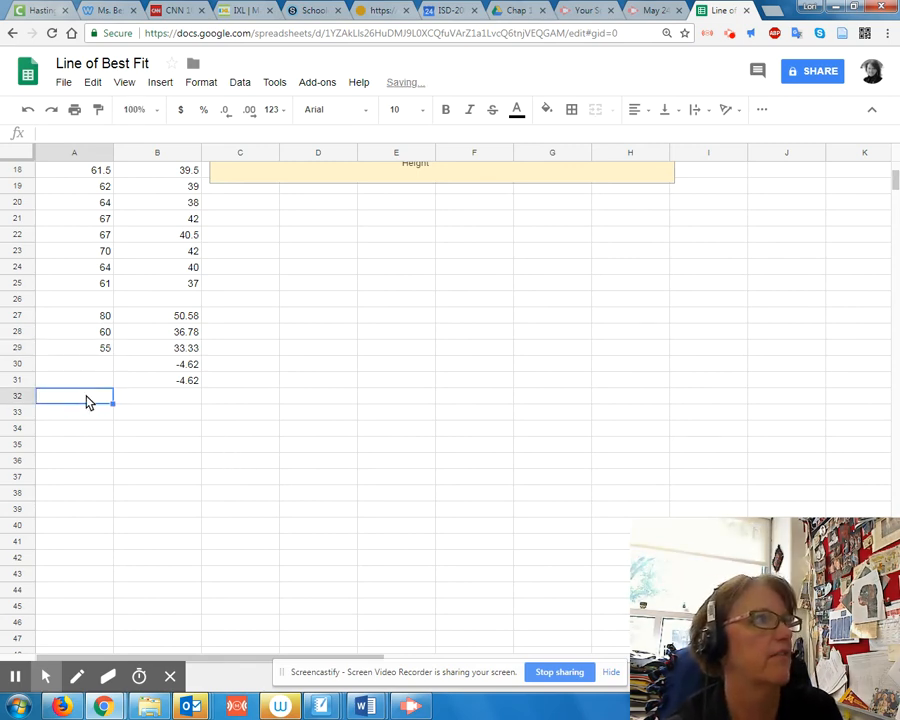
left_click(92, 349)
key("Delete")
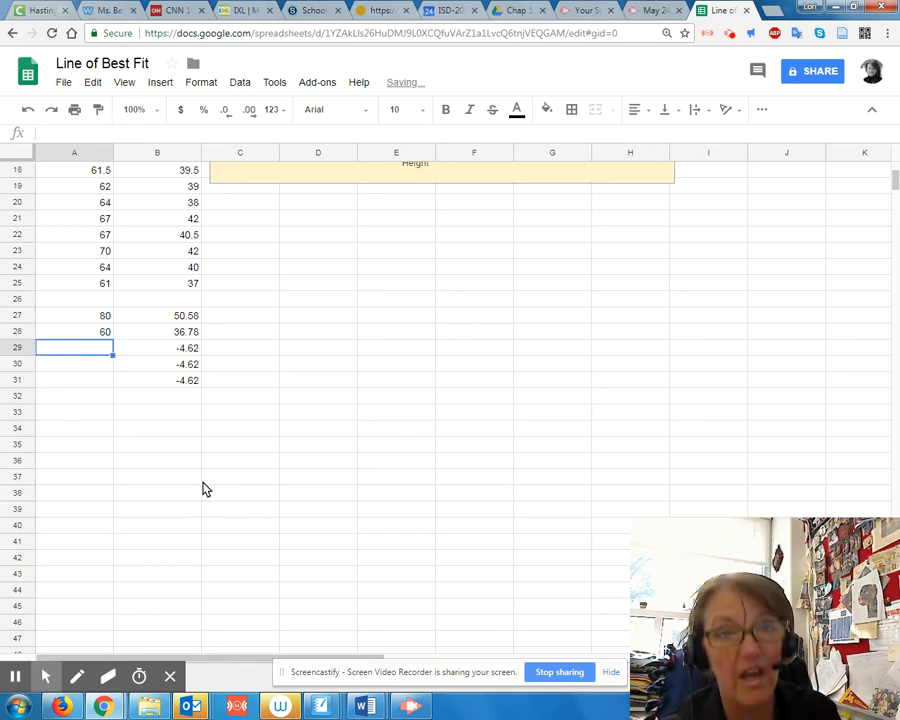
Compare the prediction formulas in B27:B31 and their height cells in column A with the trendline equation in the chart legend.
left_click(85, 368)
left_click(85, 385)
mouse_move(266, 712)
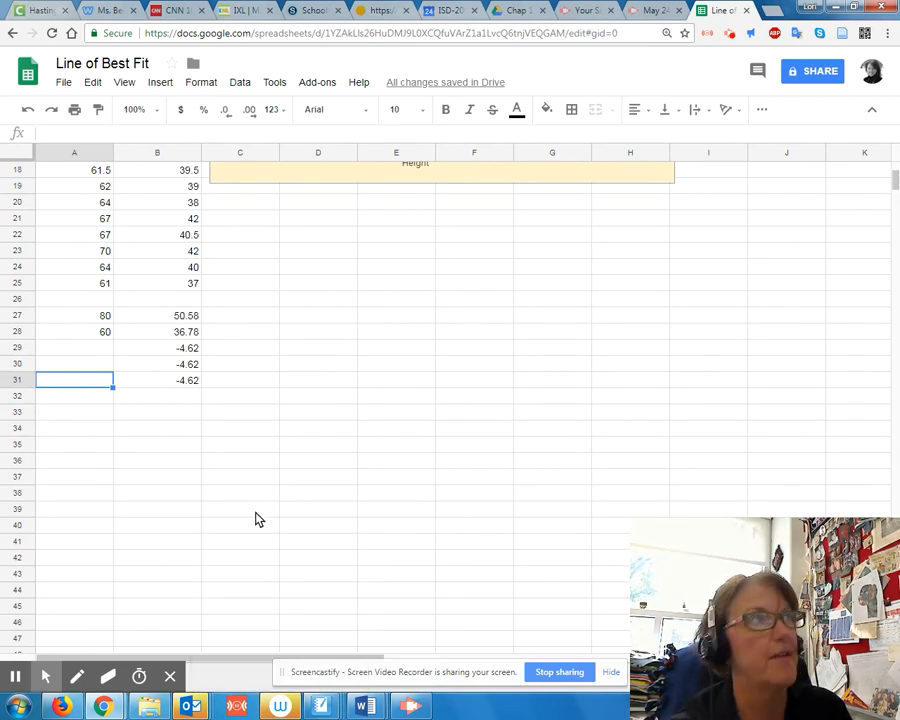
scroll(258, 519, "up", 5)
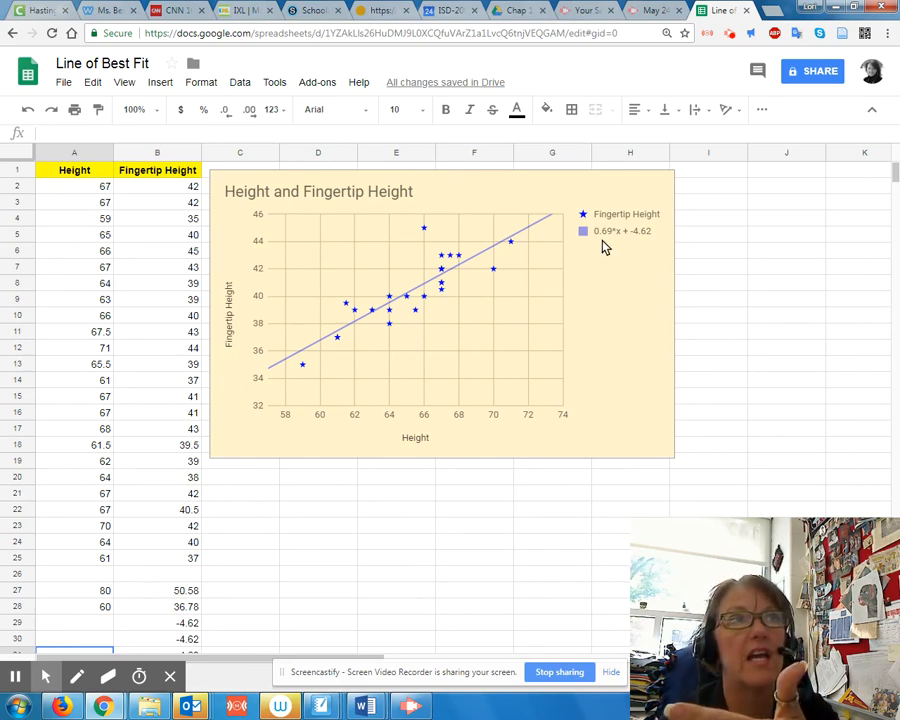
scroll(636, 242, "down", 3)
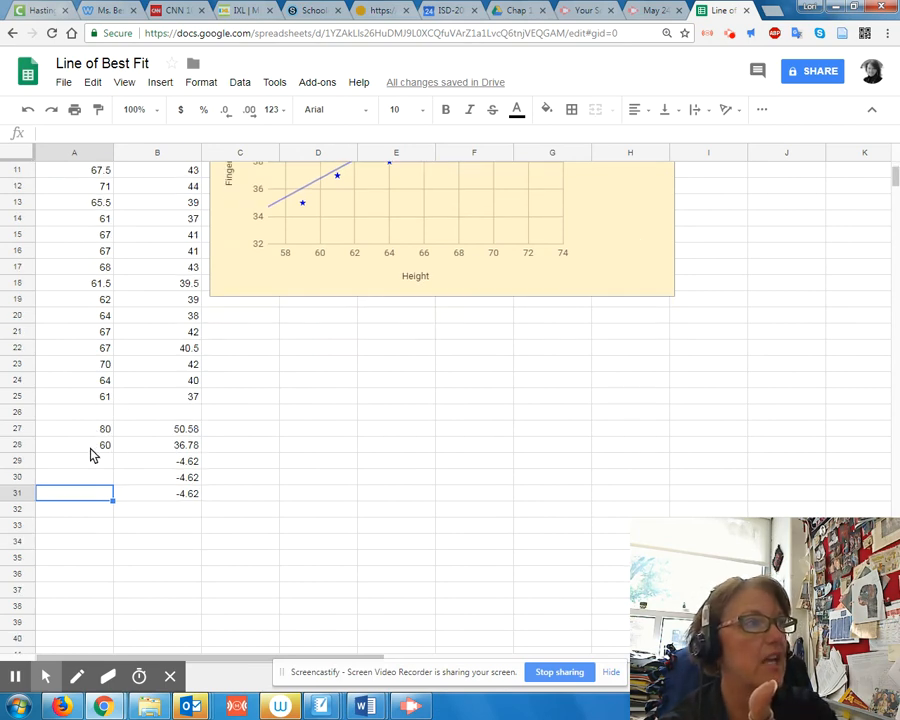
left_click(143, 433)
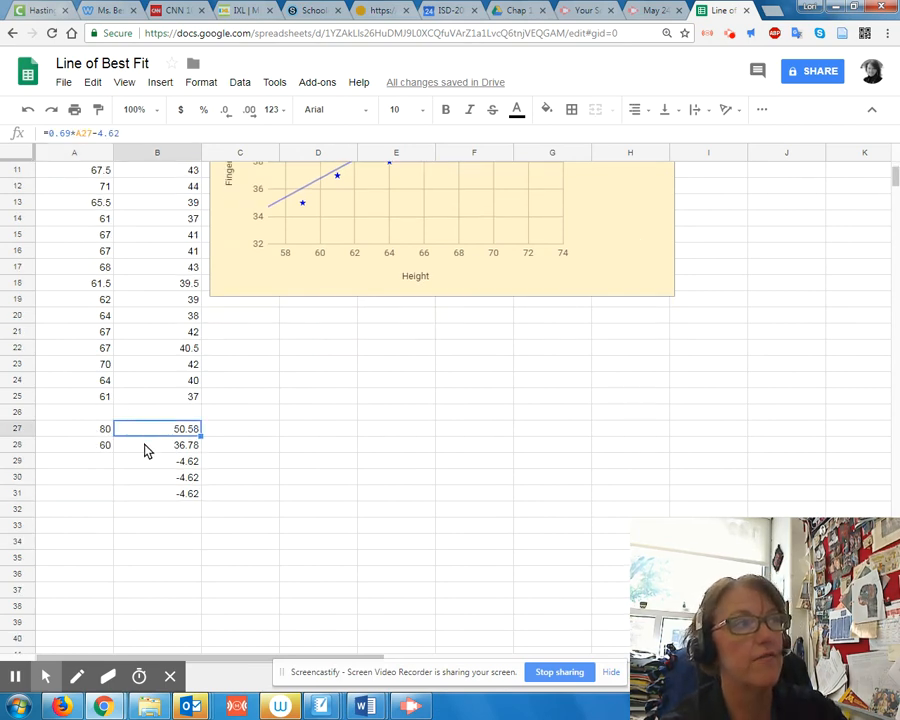
left_click(145, 444)
left_click(144, 433)
left_click(145, 445)
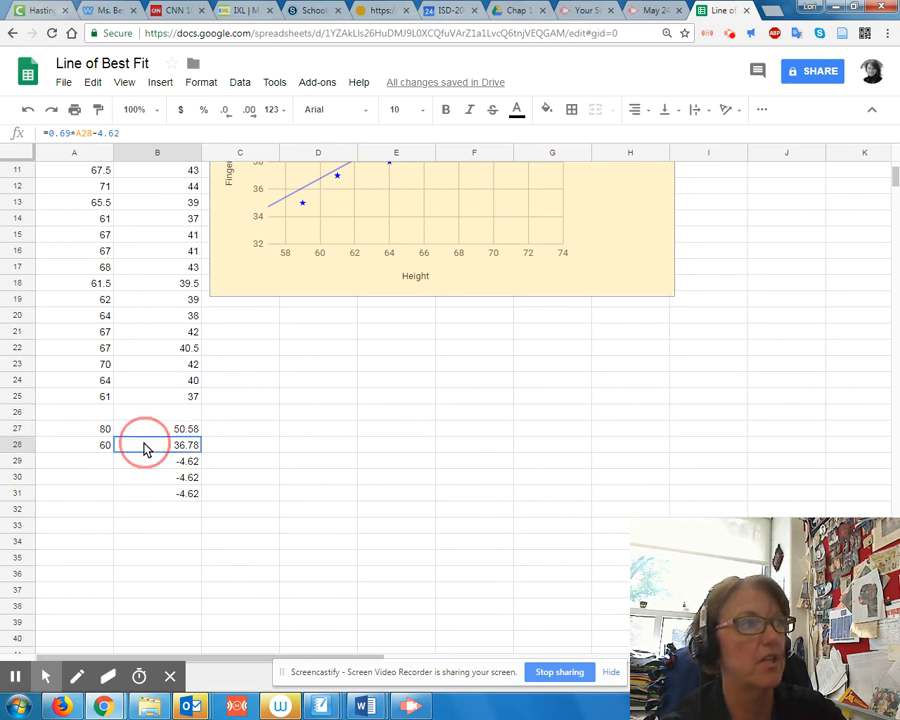
left_click(94, 463)
left_click(92, 478)
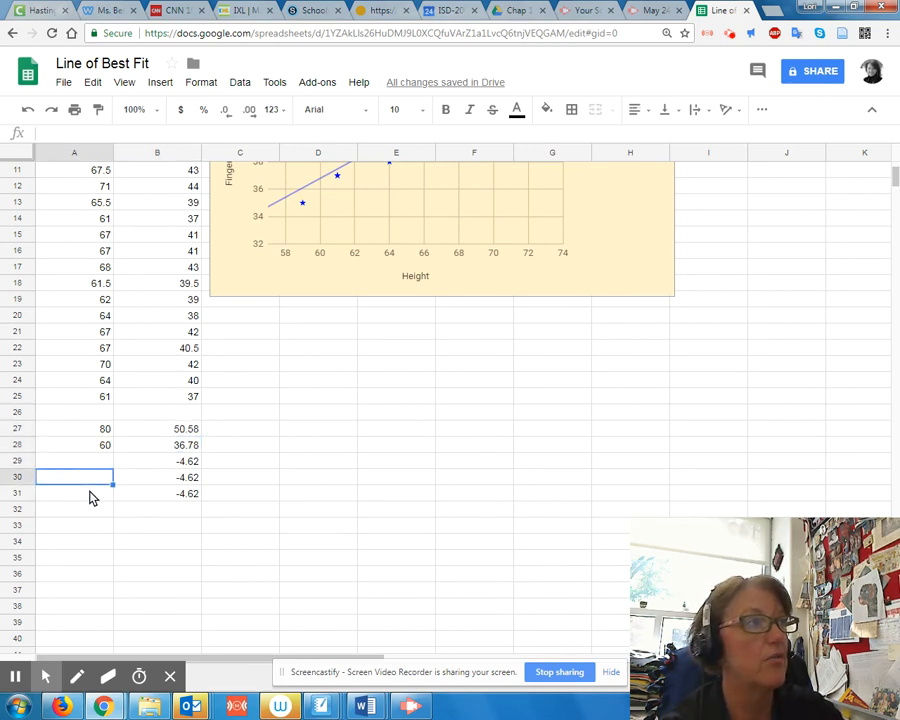
left_click(95, 494)
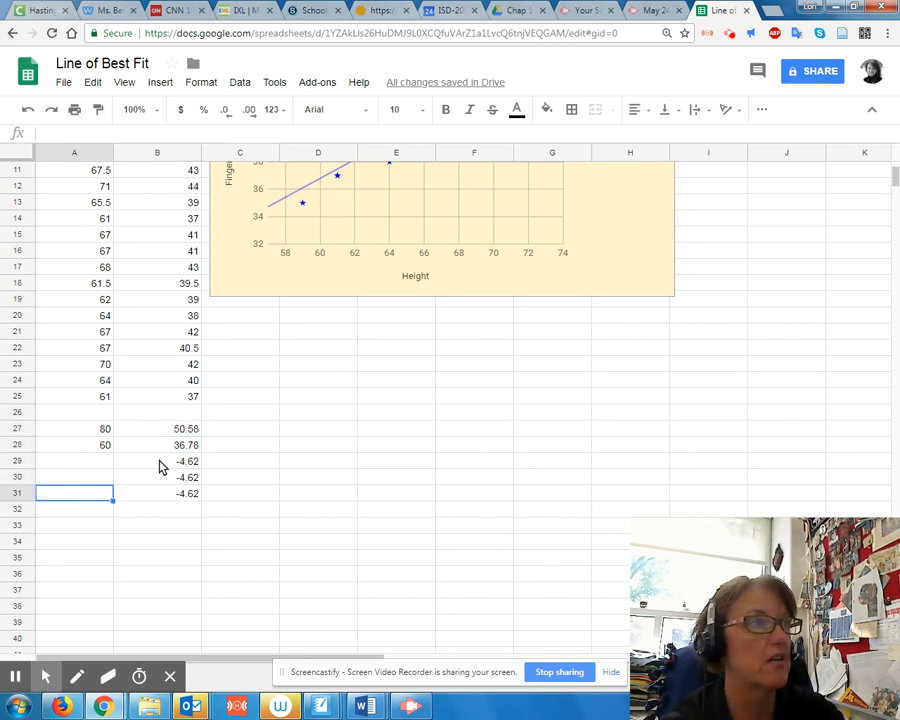
left_click(160, 463)
left_click(155, 495)
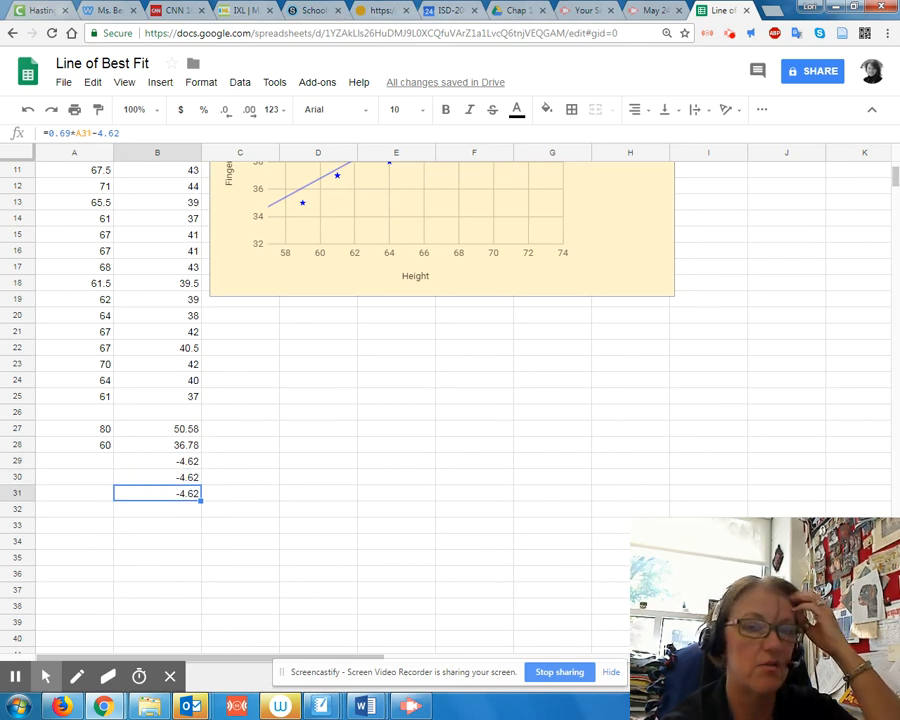
scroll(450, 400, "up", 4)
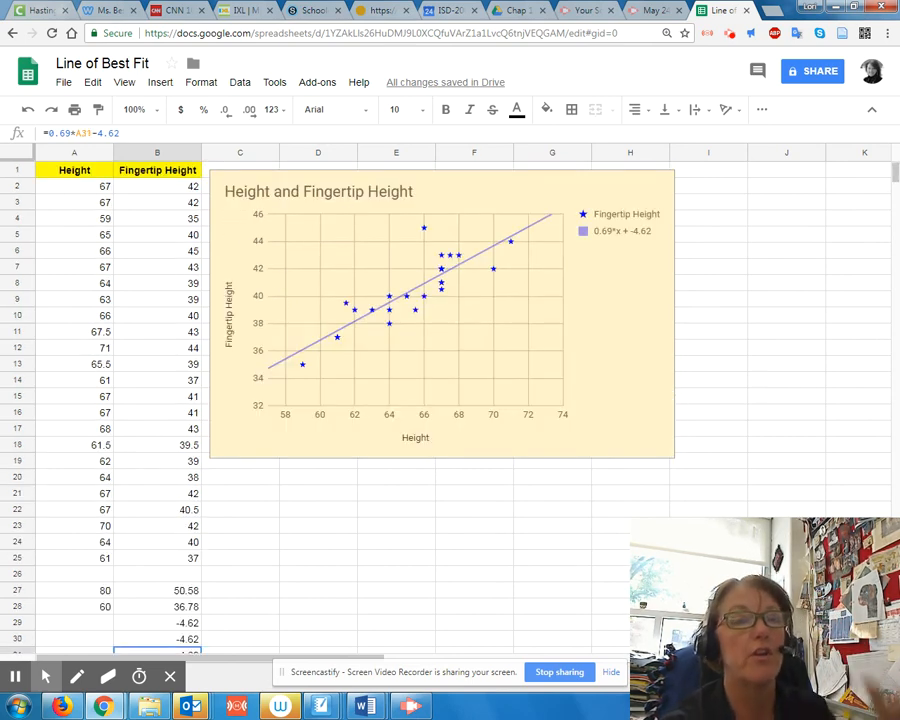
Add a suggested contact as a recipient in the spreadsheet's sharing settings, and discard the invitation without sending it.
left_click(818, 74)
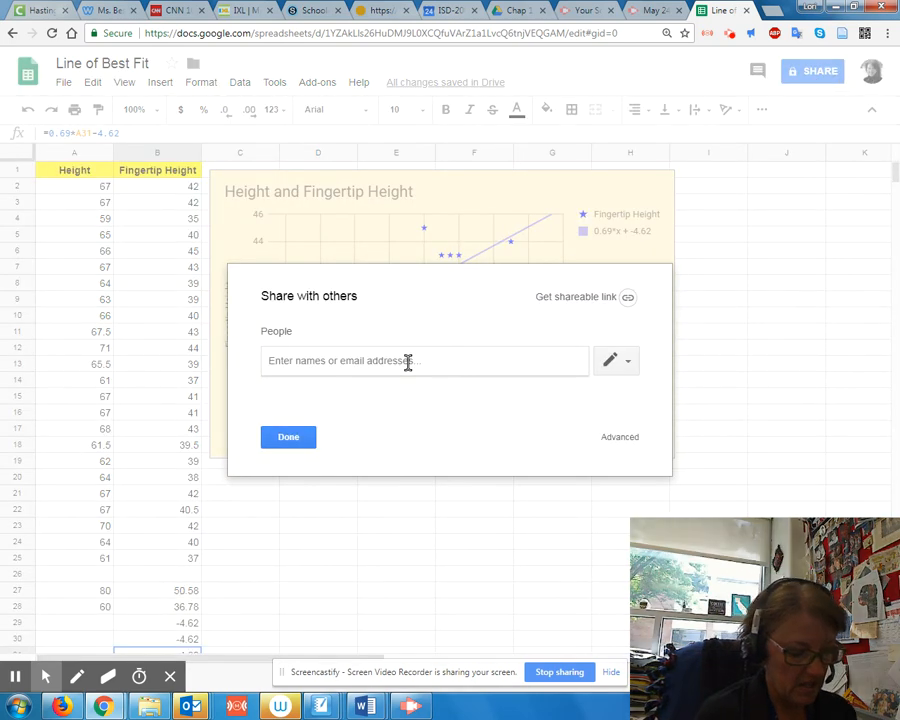
type("lb")
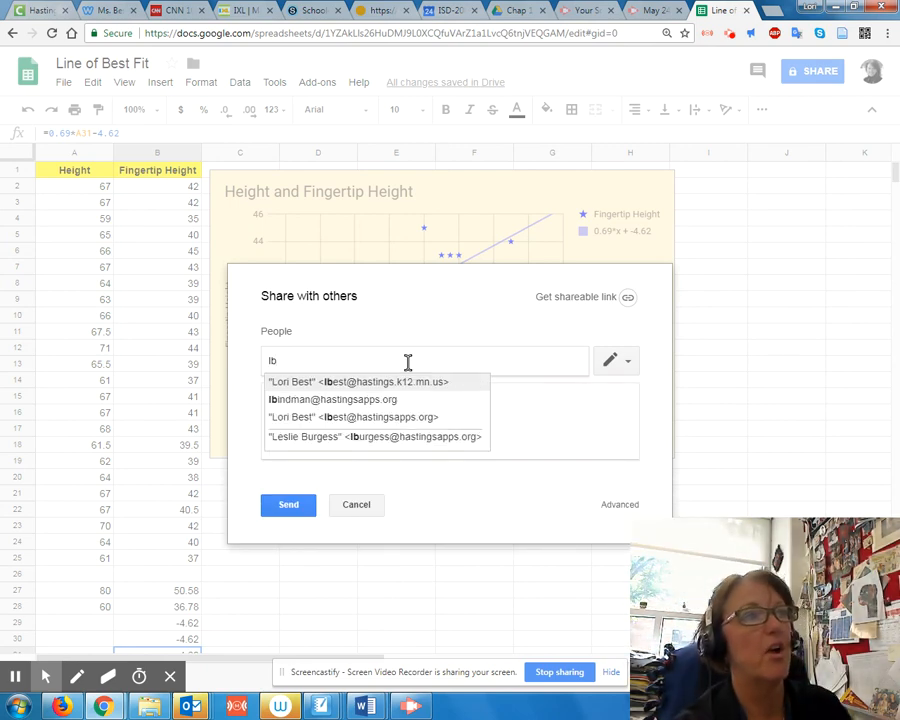
left_click(405, 427)
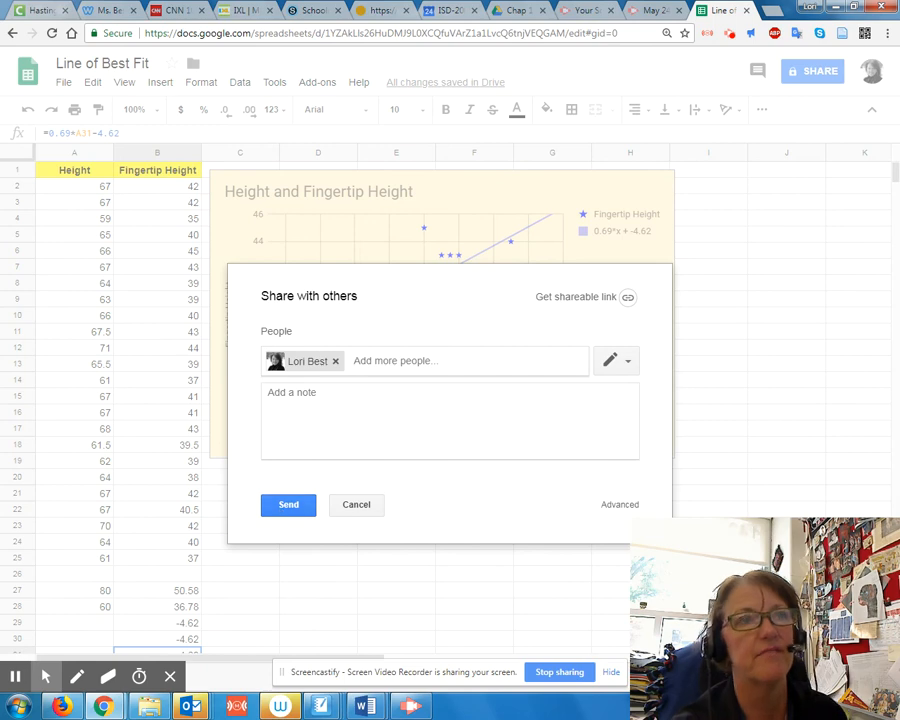
left_click(372, 500)
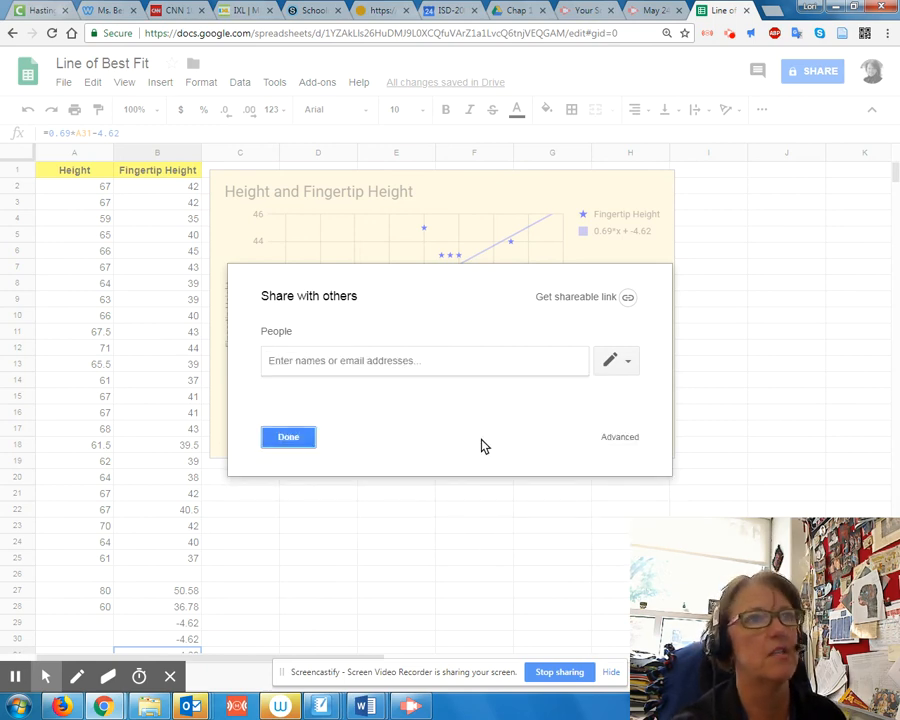
left_click(290, 437)
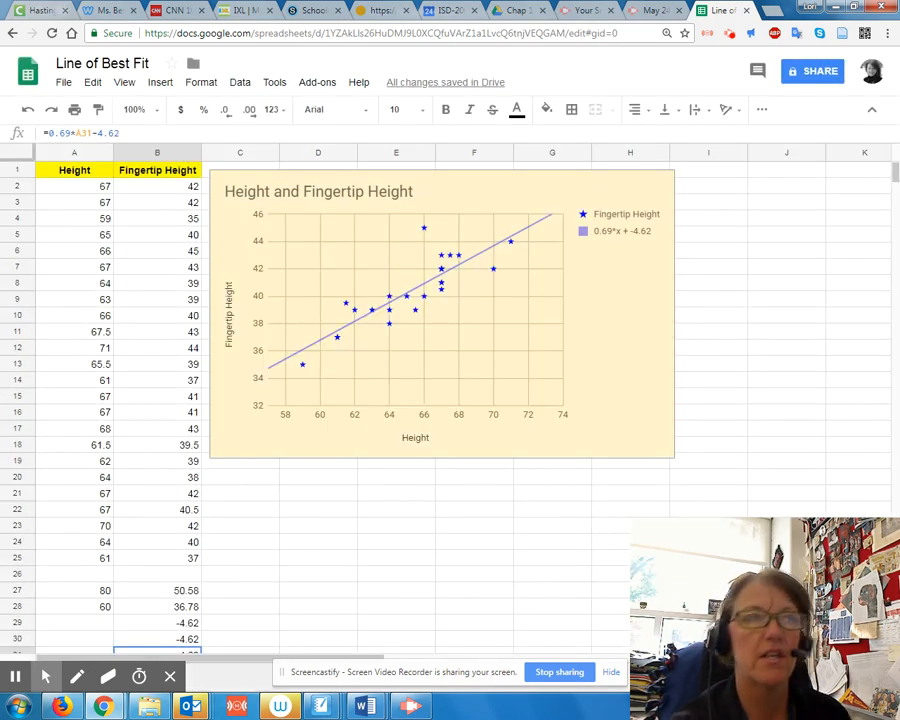